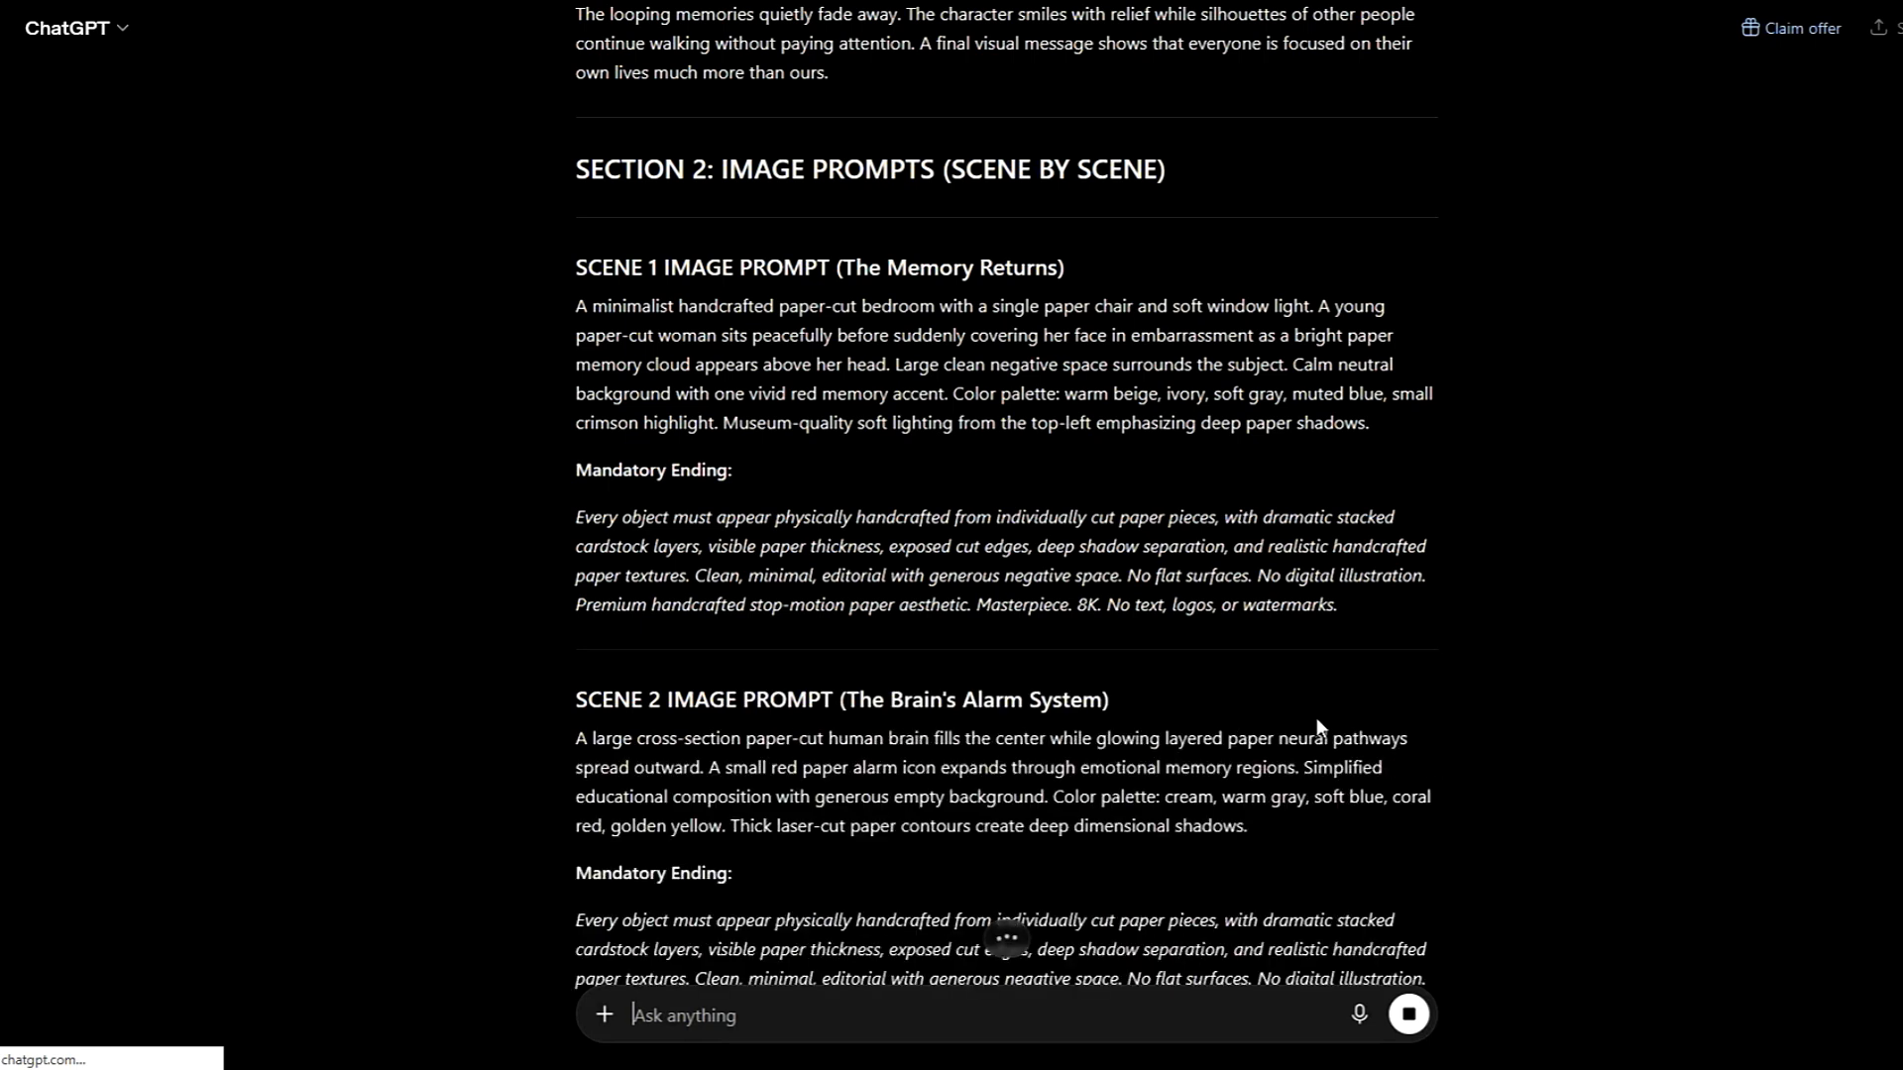
Step: Review the scene-by-scene image prompts and video prompts in the generated response
{"action": "scroll", "coordinate": [1317, 720], "scroll_direction": "down", "scroll_amount": 6}
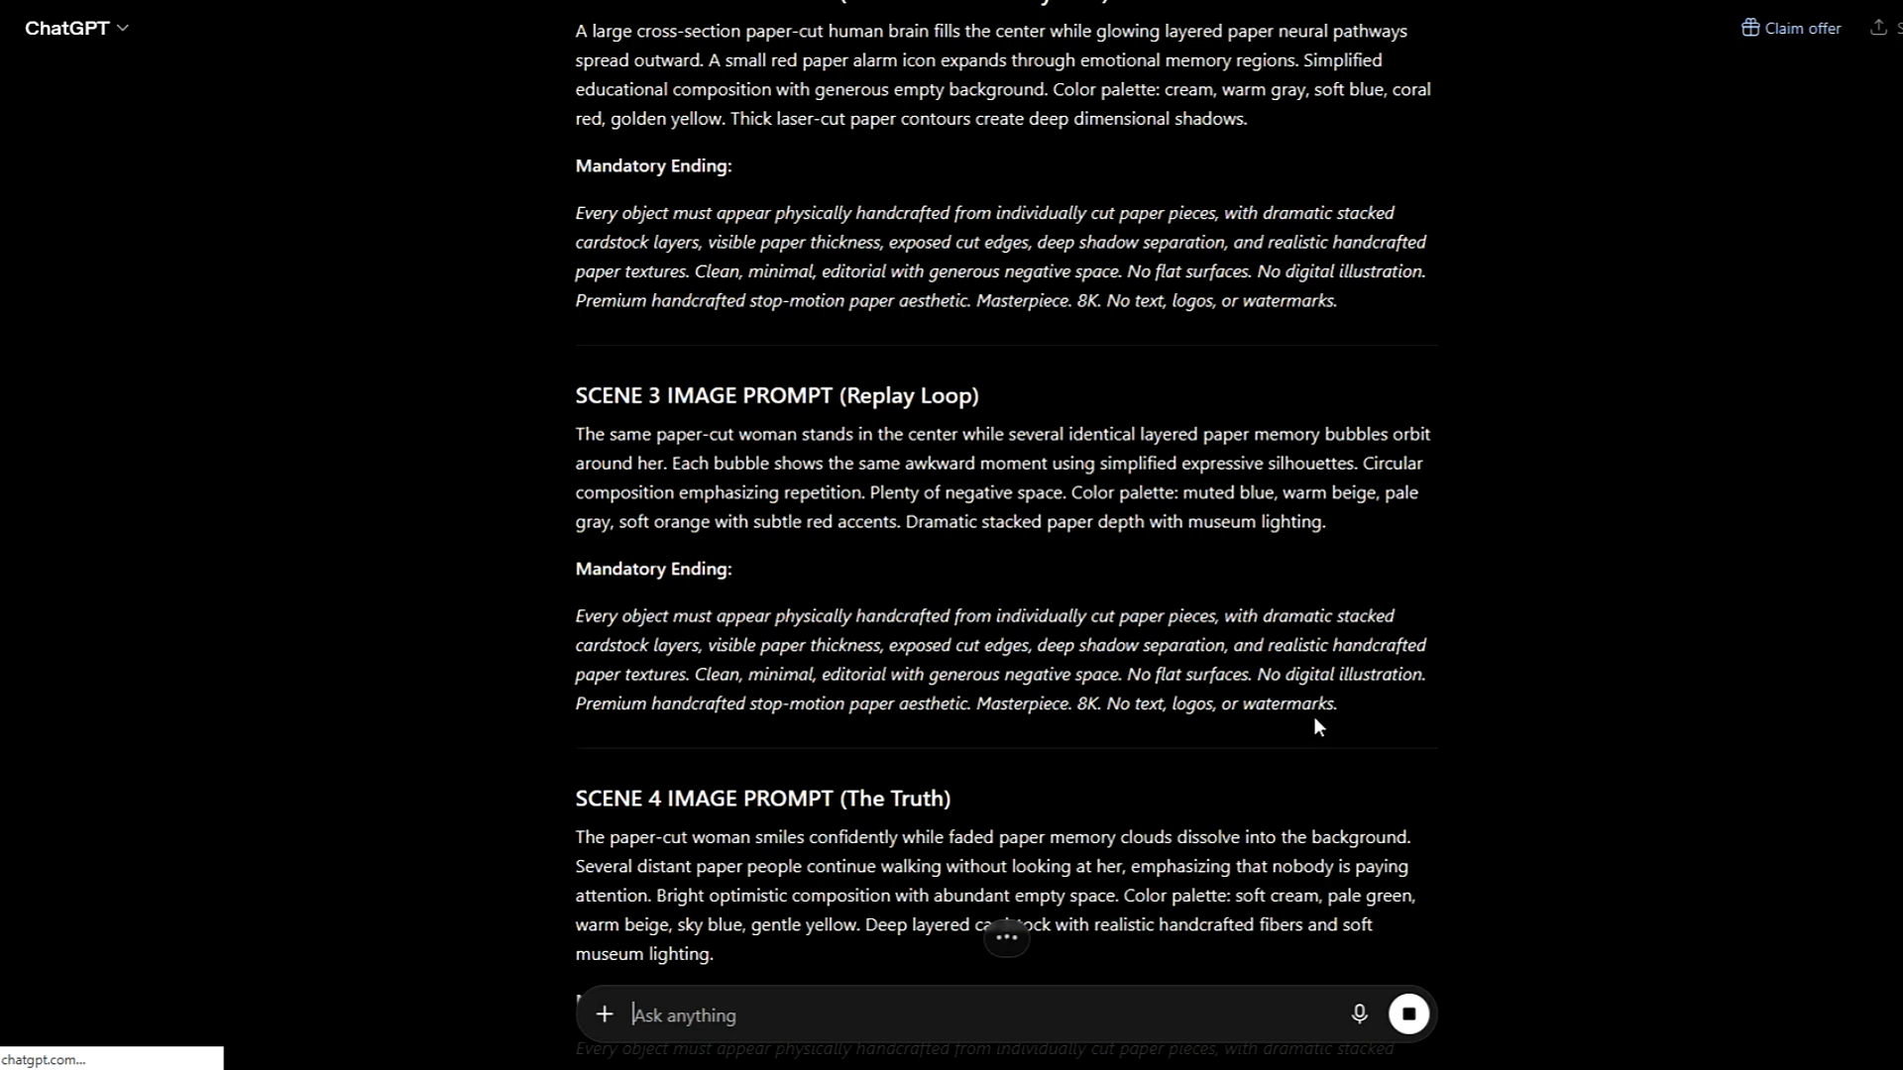
{"action": "scroll", "coordinate": [1315, 718], "scroll_direction": "down", "scroll_amount": 5}
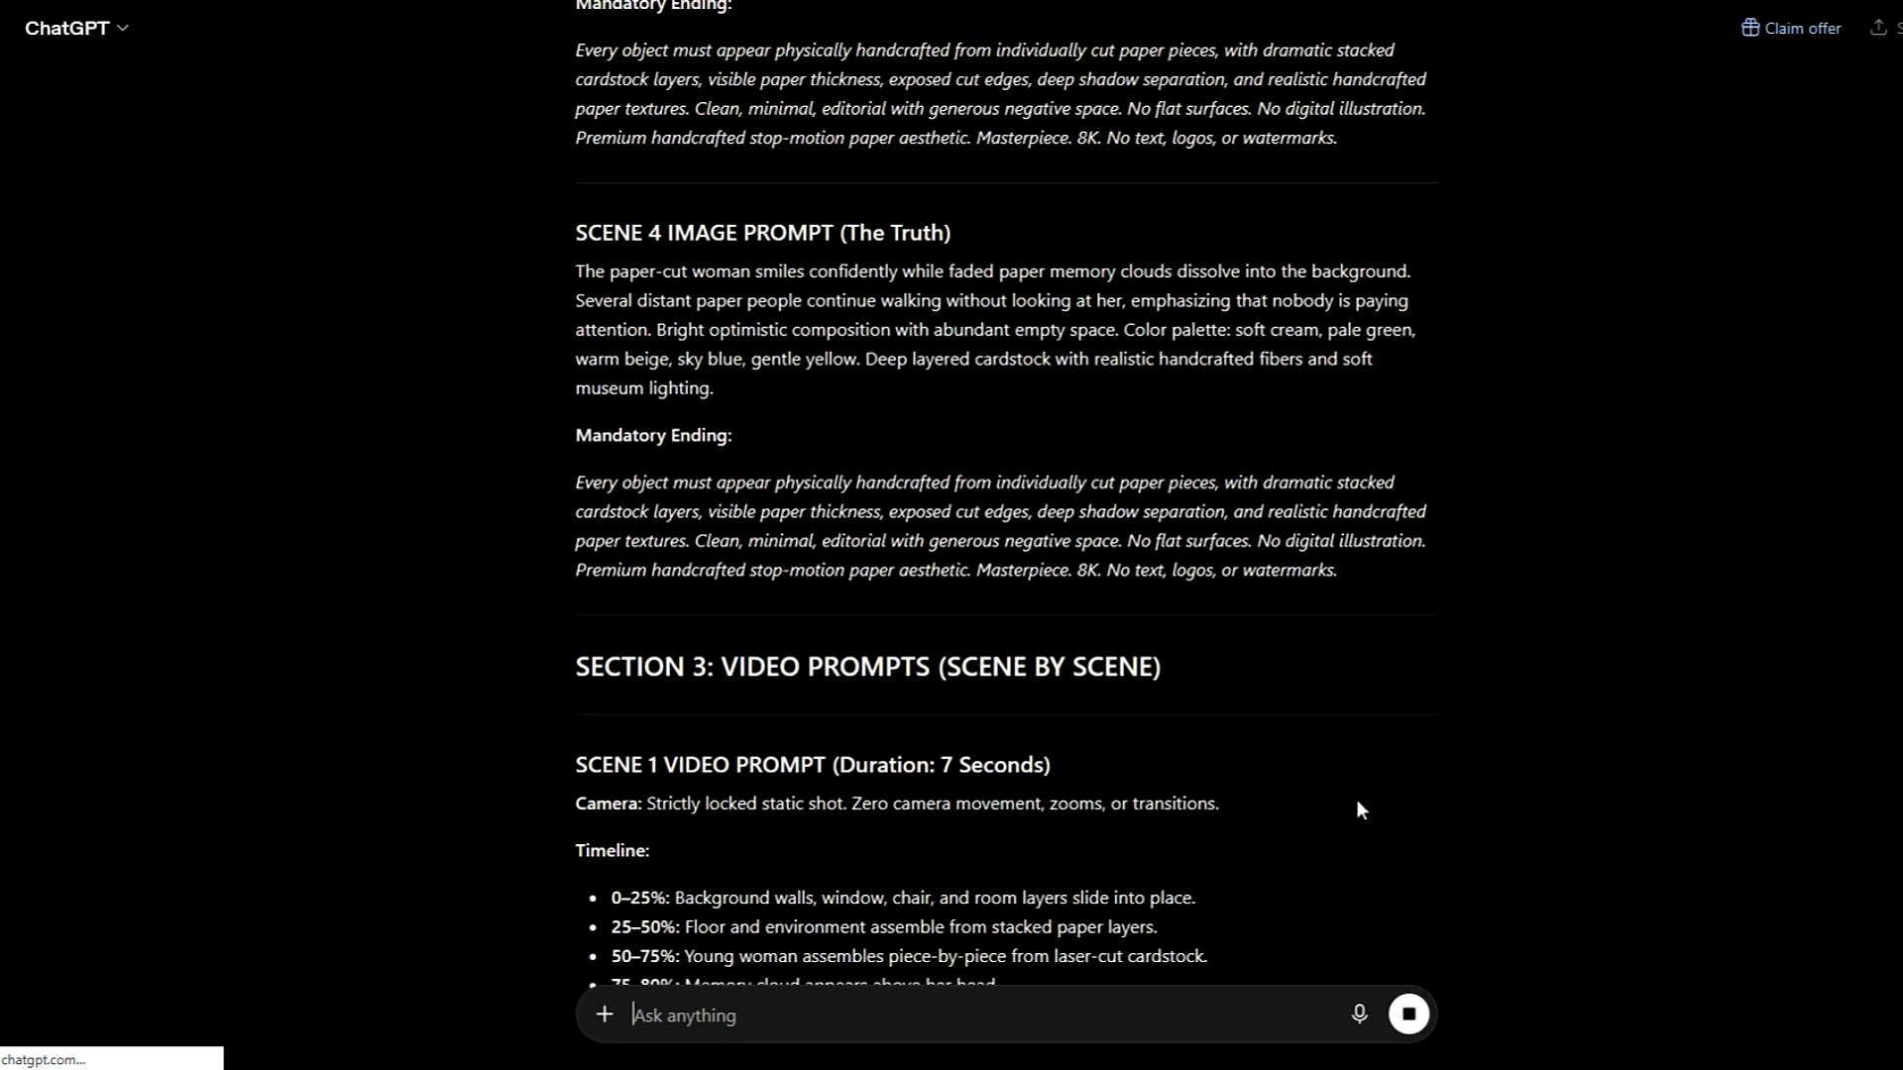
{"action": "scroll", "coordinate": [1355, 783], "scroll_direction": "down", "scroll_amount": 4}
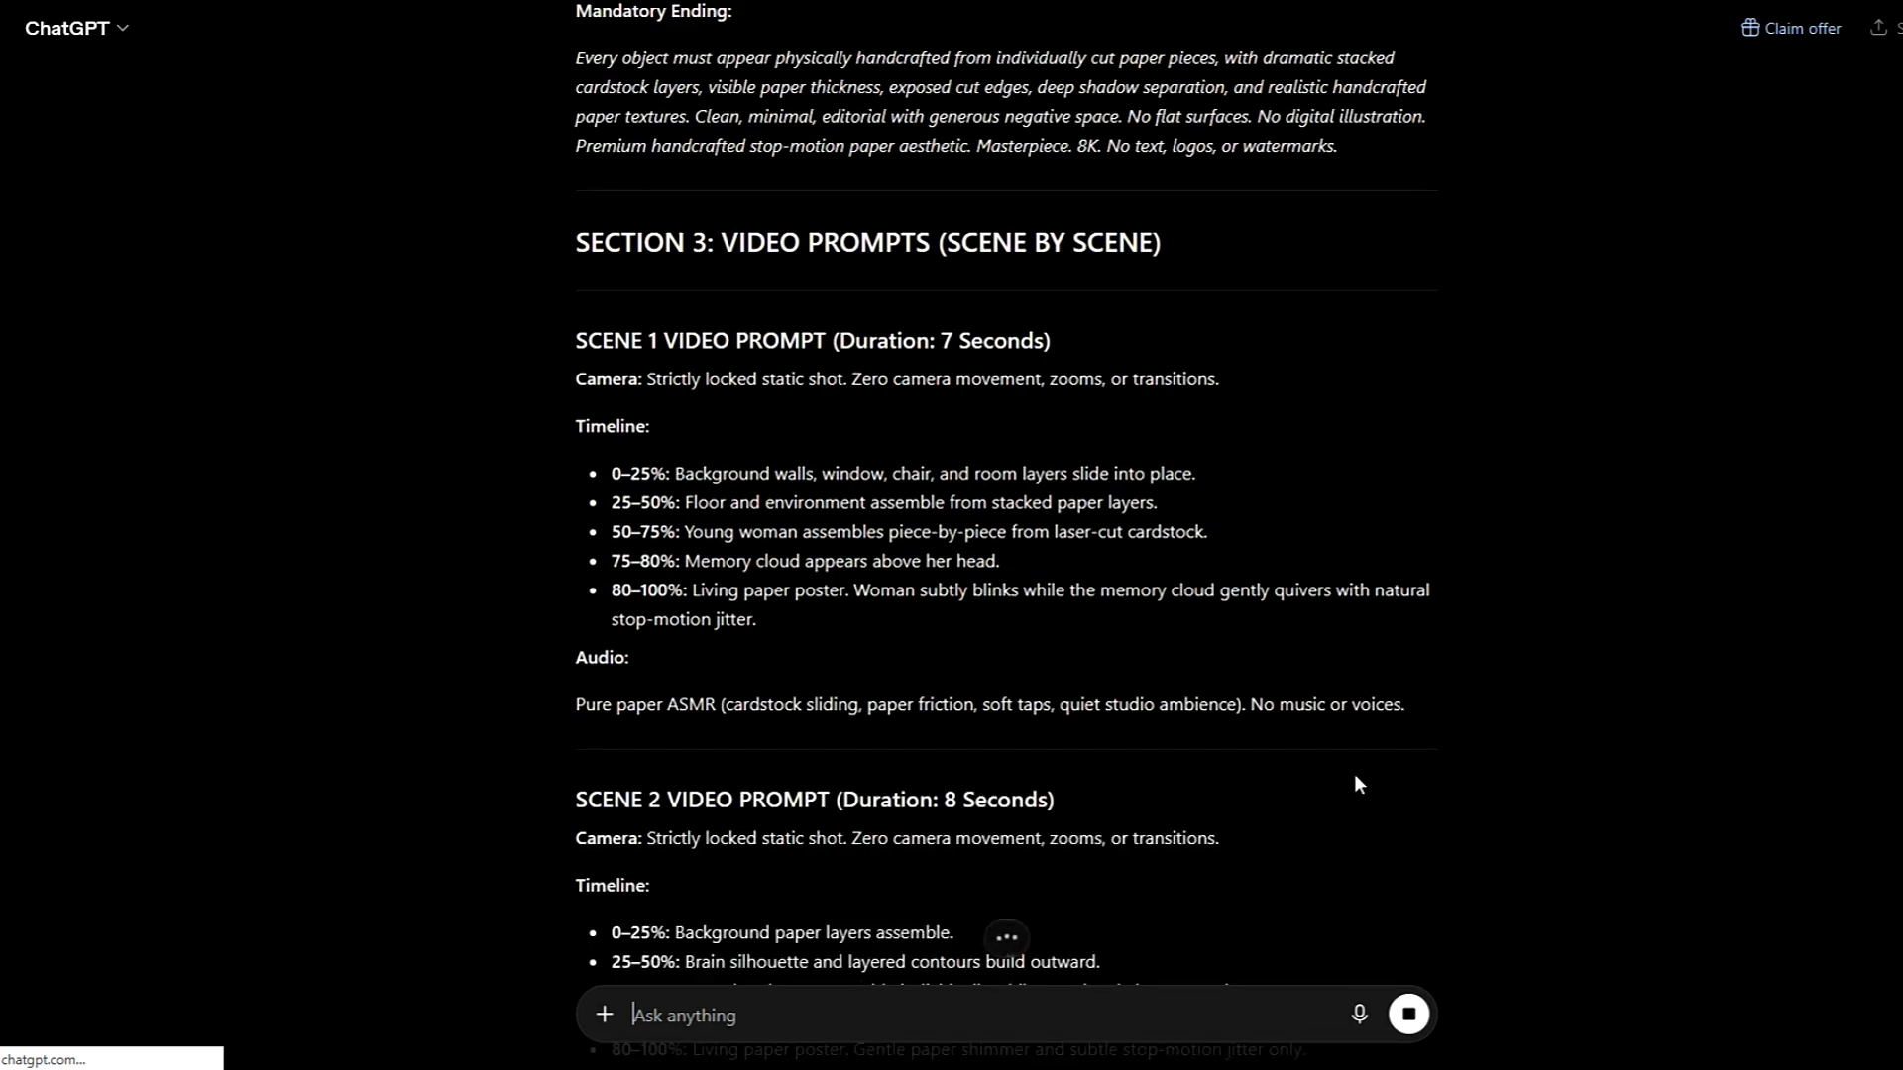
{"action": "scroll", "coordinate": [1357, 793], "scroll_direction": "down", "scroll_amount": 8}
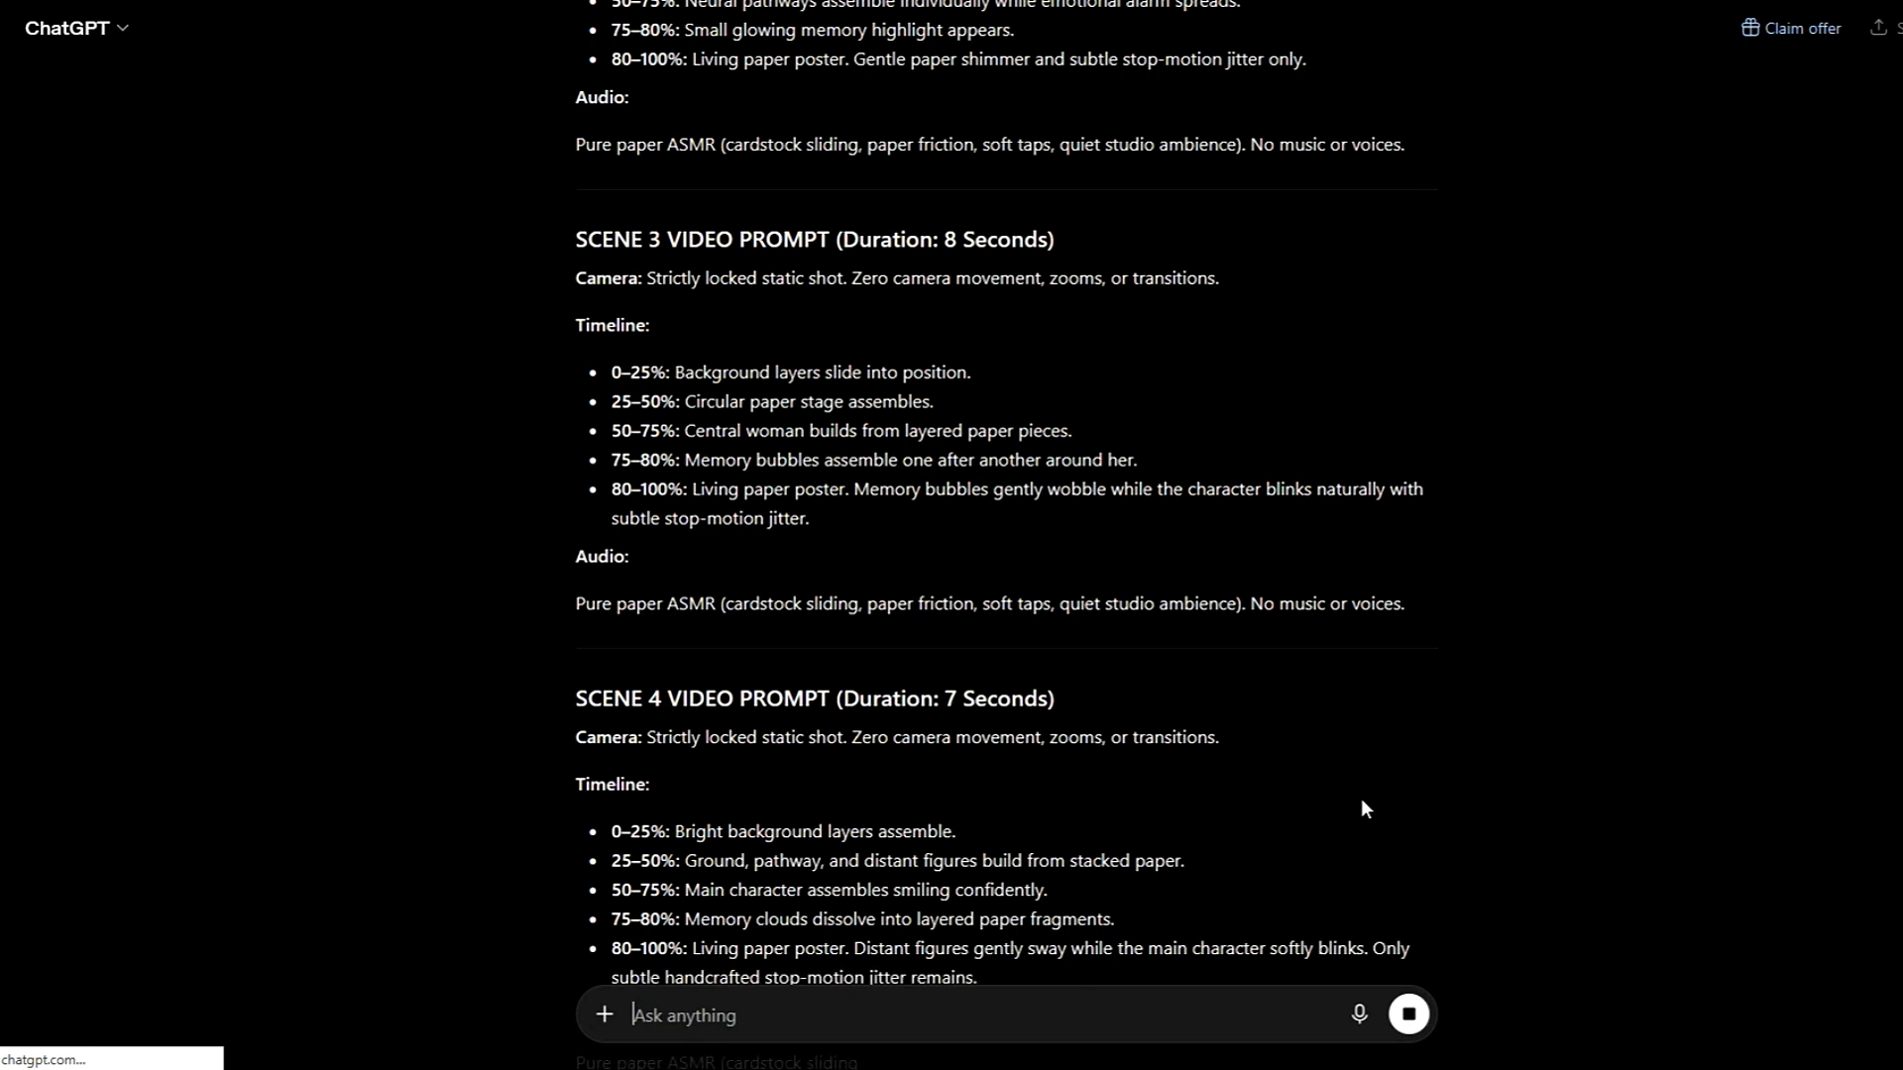
{"action": "scroll", "coordinate": [1365, 809], "scroll_direction": "down", "scroll_amount": 5}
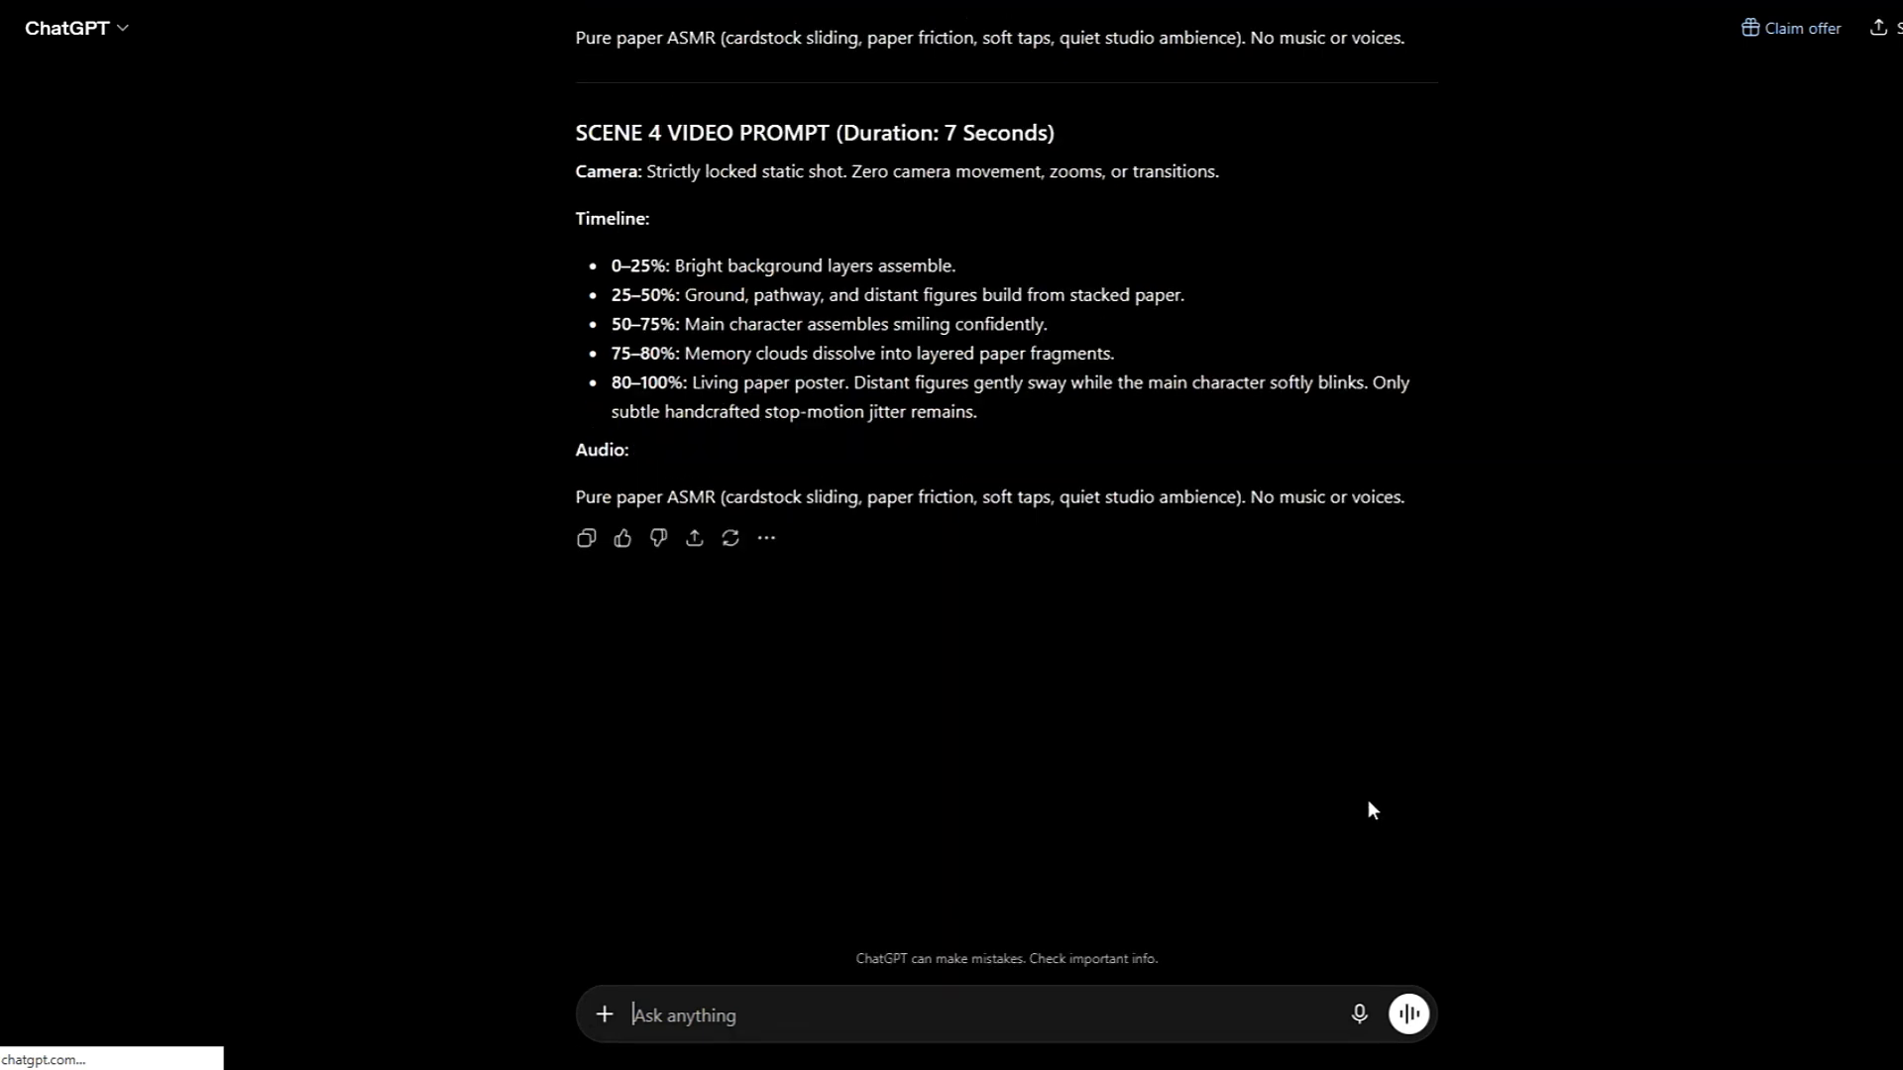
{"action": "scroll", "coordinate": [1368, 805], "scroll_direction": "up", "scroll_amount": 18}
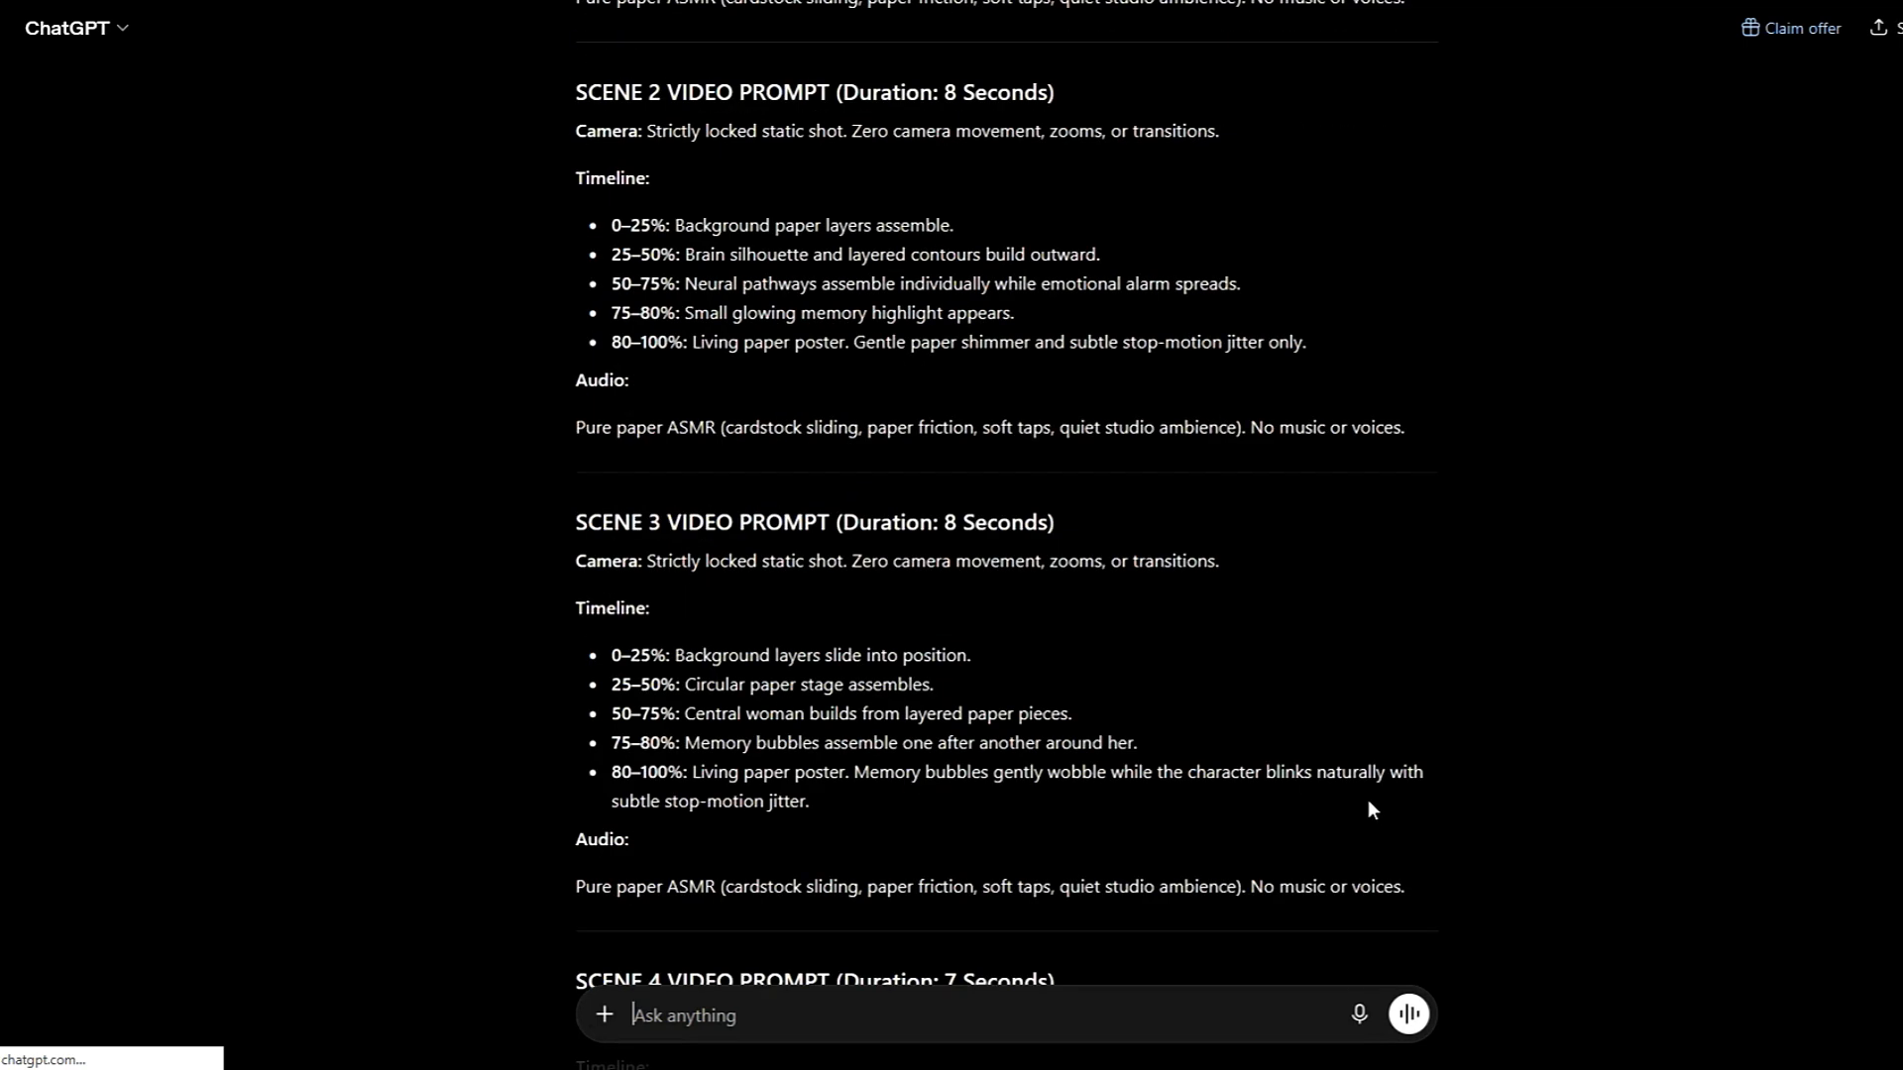
{"action": "scroll", "coordinate": [1368, 805], "scroll_direction": "up", "scroll_amount": 20}
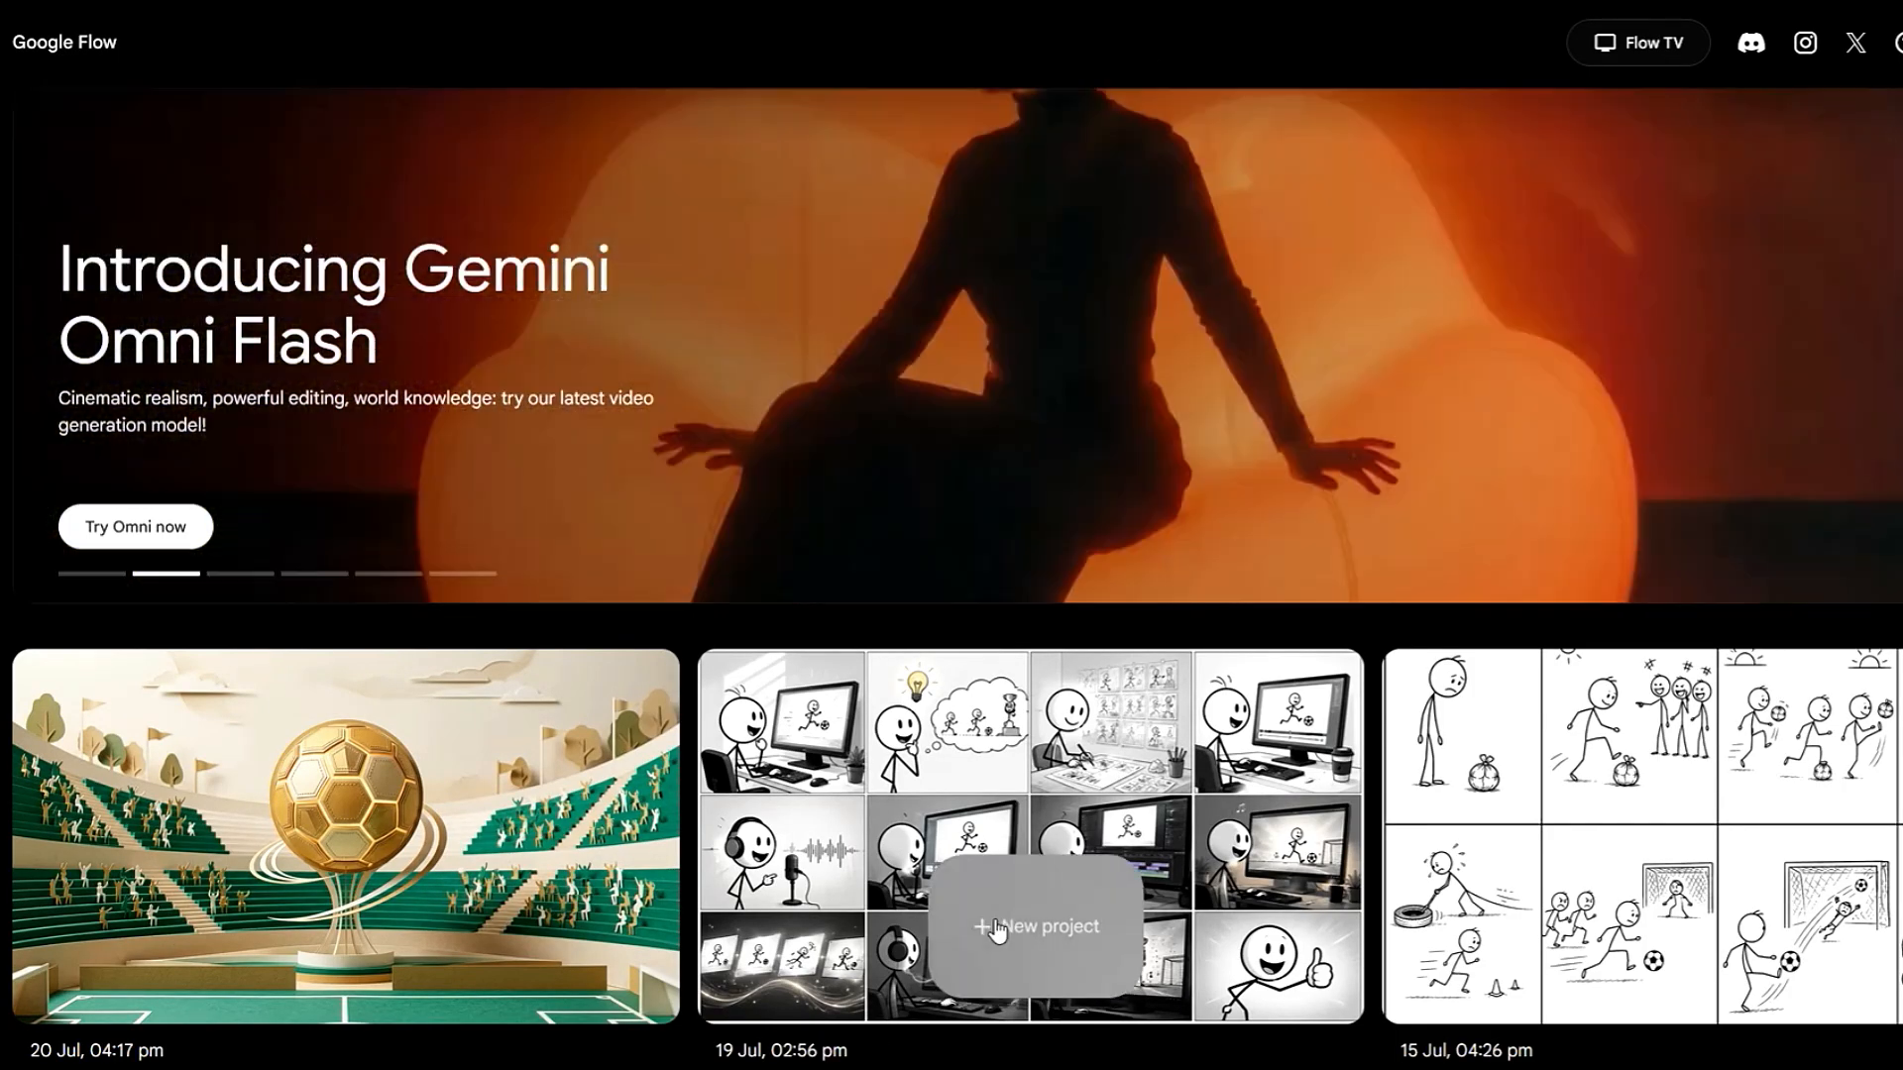
Step: Create a new project in Google Flow and enter the Scene 1 image prompt copied from the ChatGPT response
{"action": "left_click", "coordinate": [997, 929]}
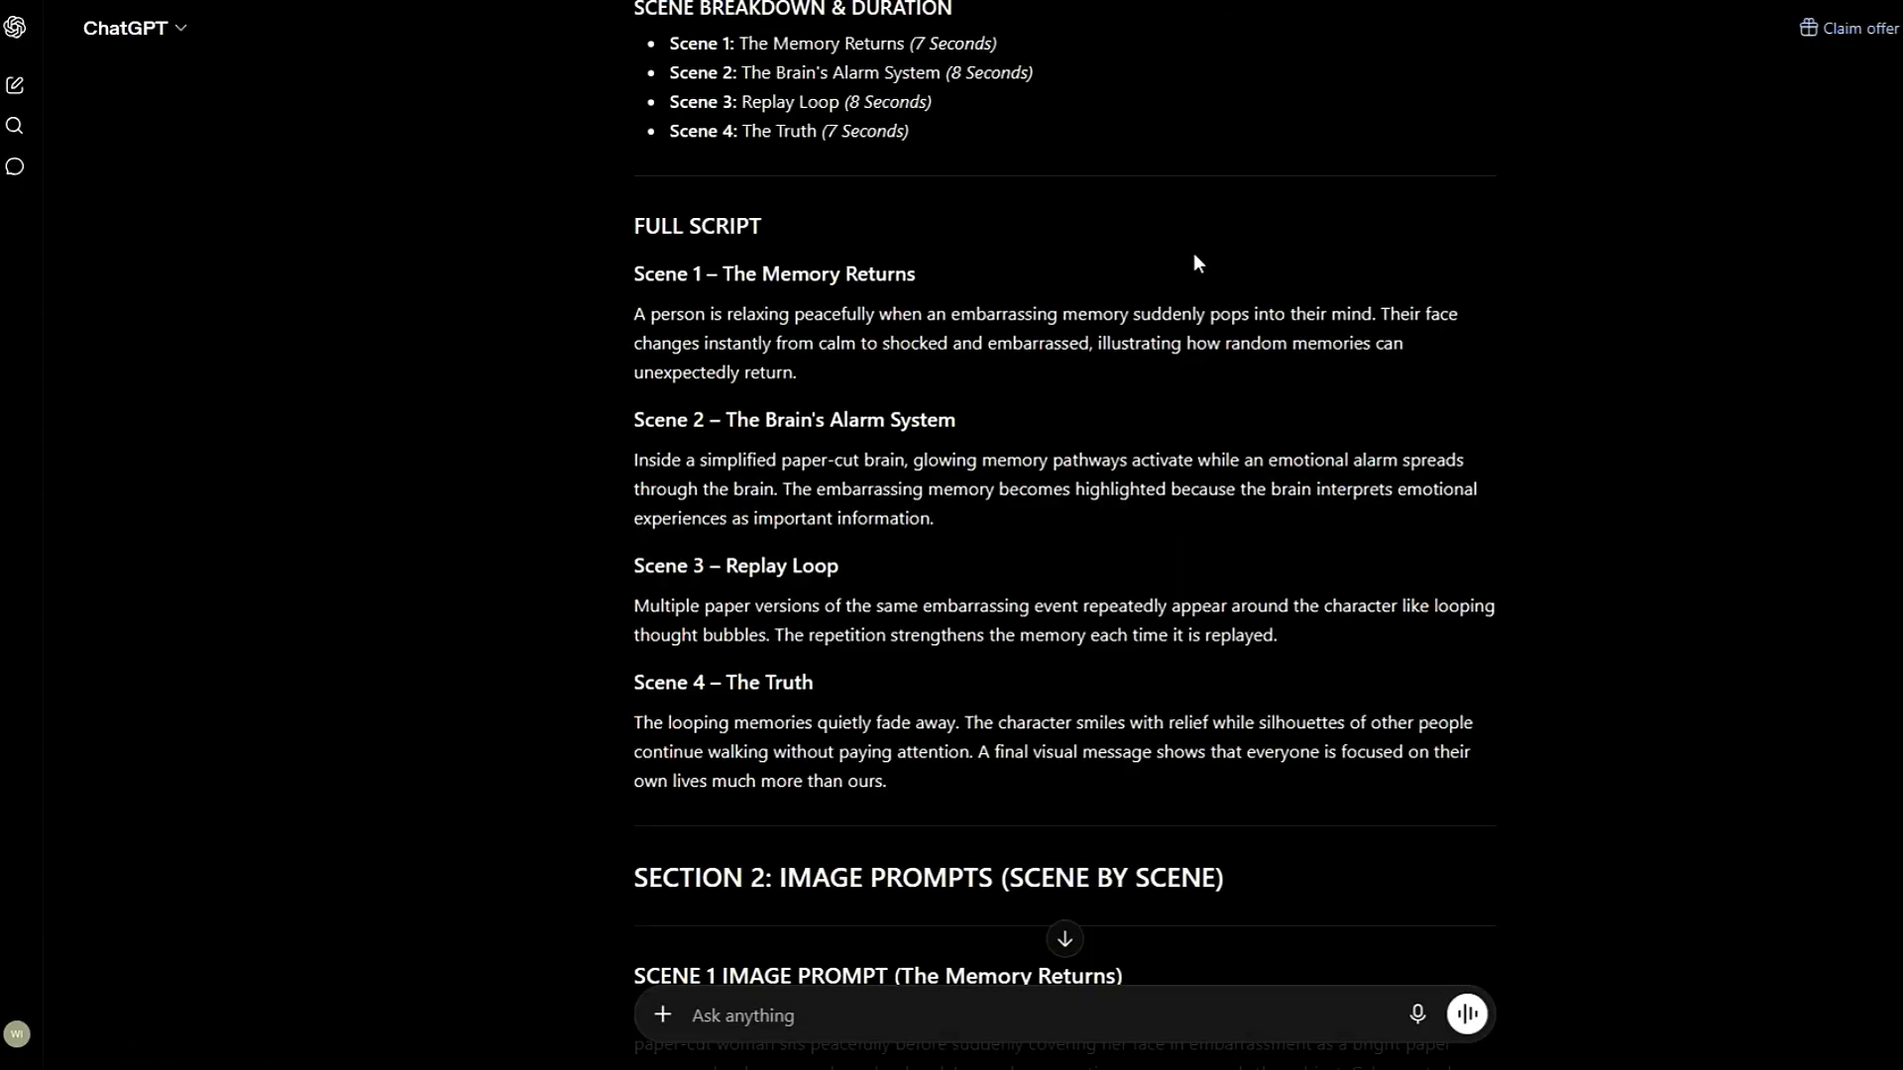
{"action": "scroll", "coordinate": [1193, 253], "scroll_direction": "down", "scroll_amount": 8}
{"action": "left_click_drag", "start_coordinate": [634, 307], "coordinate": [1465, 605]}
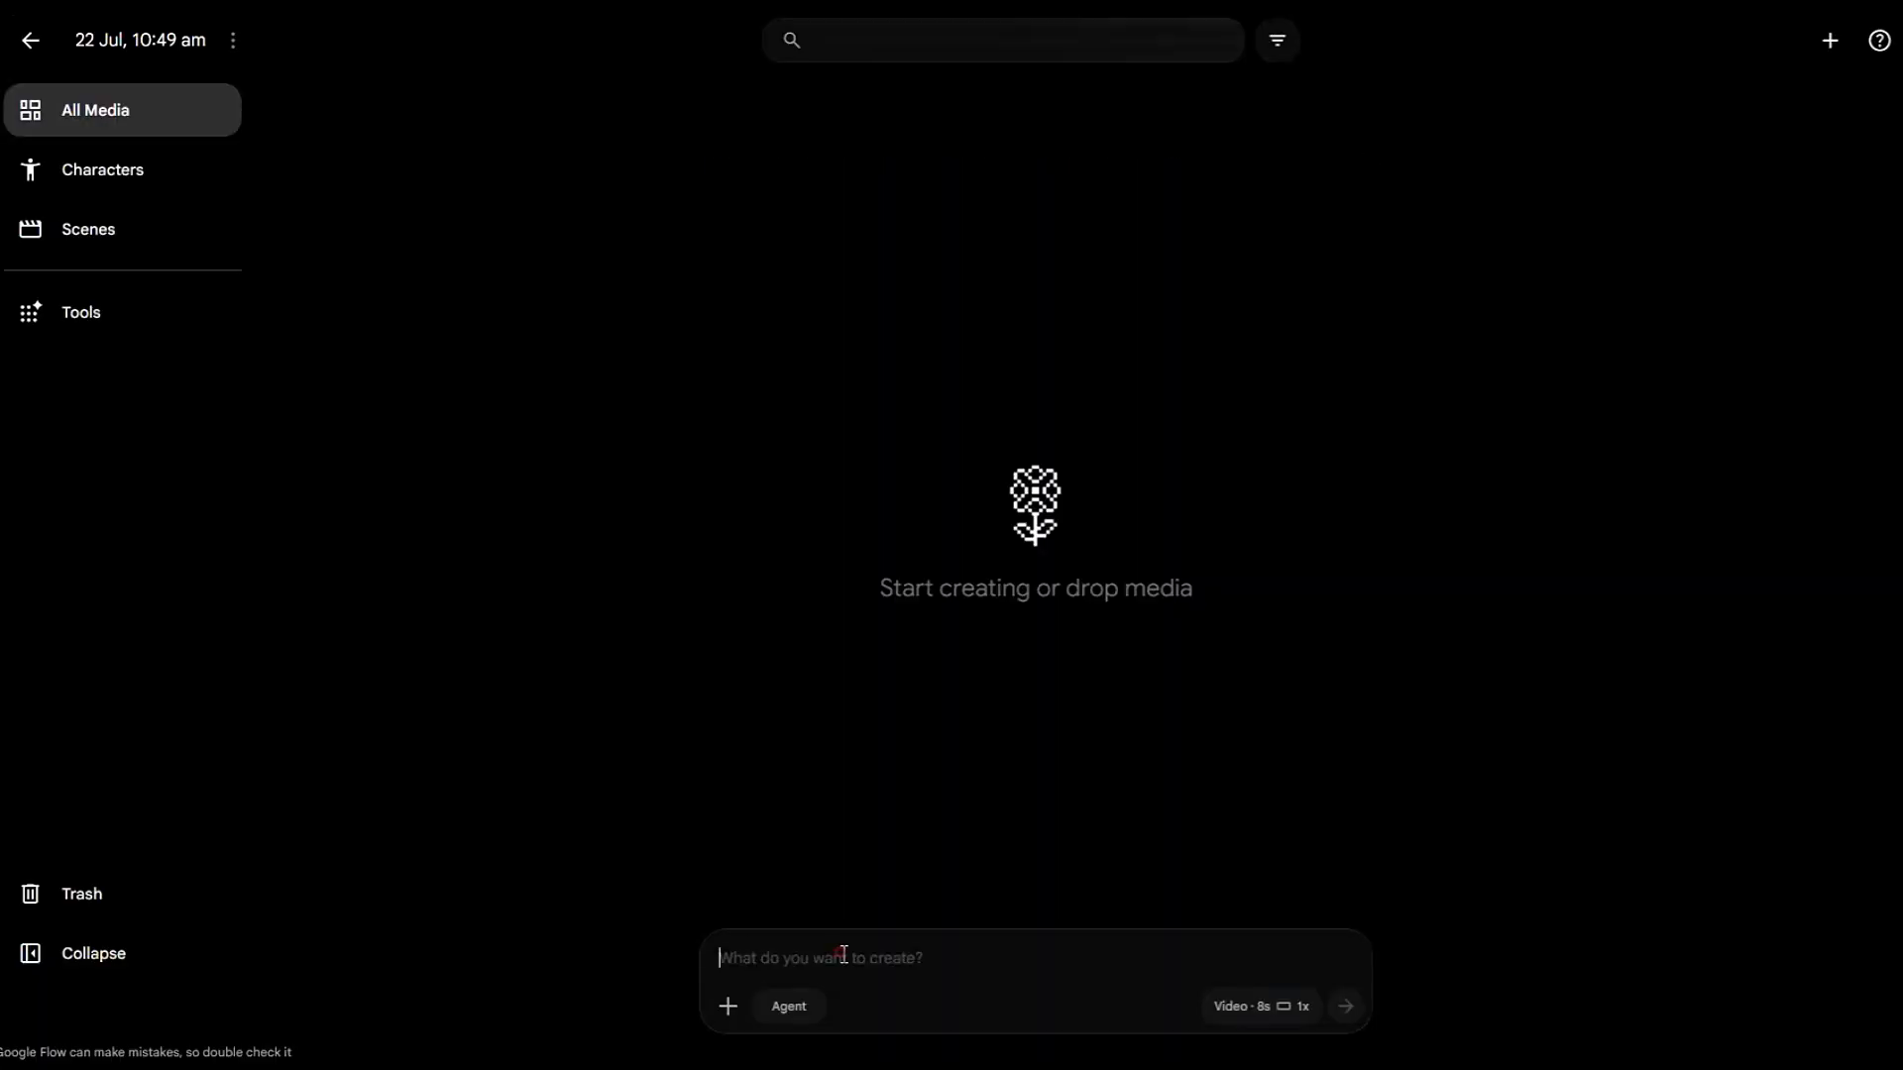
{"action": "type", "text": "A minimalist handcrafted paper-cut bedroom with a single paper chair and soft window light. A young paper-cut woman sits peacefully before suddenly covering her face in embarrassment as a bright paper memory cloud appears above her head. Large clean negative space surrounds the subject. Calm neutral background with one vivid red memory accent. Color palette: warm beige, ivory, soft gray, muted blue, small crimson highlight. Museum-quality soft lighting from the top-left emphasizing deep paper shadows.  Mandatory Ending:  Every object must appear physically handcrafted from individually cut paper pieces, with dramatic stacked cardstock layers, visible paper thickness, exposed cut edges, deep shadow separation, and realistic handcrafted paper textures. Clean, minimal, editorial with generous negative space. No flat surfaces. No digital illustration. Premium handcrafted stop-motion paper aesthetic. Masterpiece. 8K. No text, logos, or watermarks."}
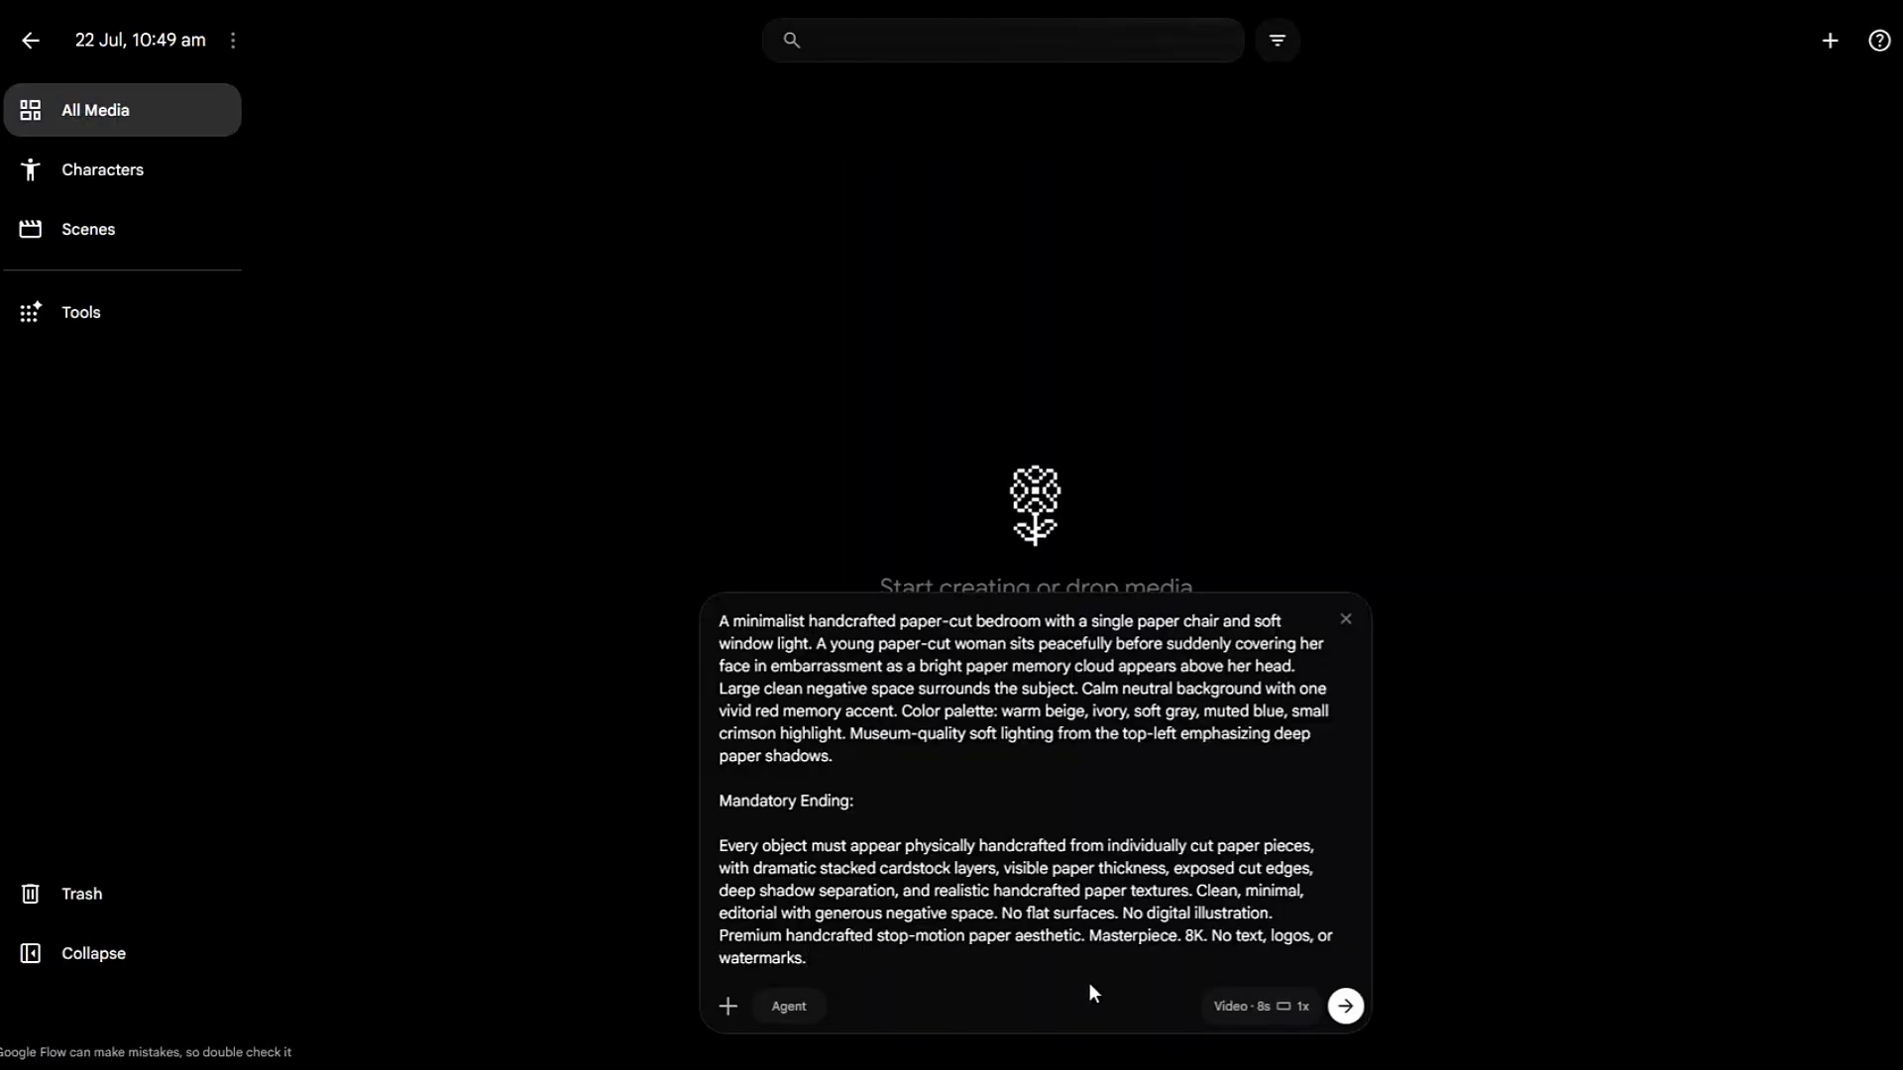
Step: Generate four 16:9 images with Nano Banana 2 from the Scene 1 prompt
{"action": "left_click", "coordinate": [1278, 1013]}
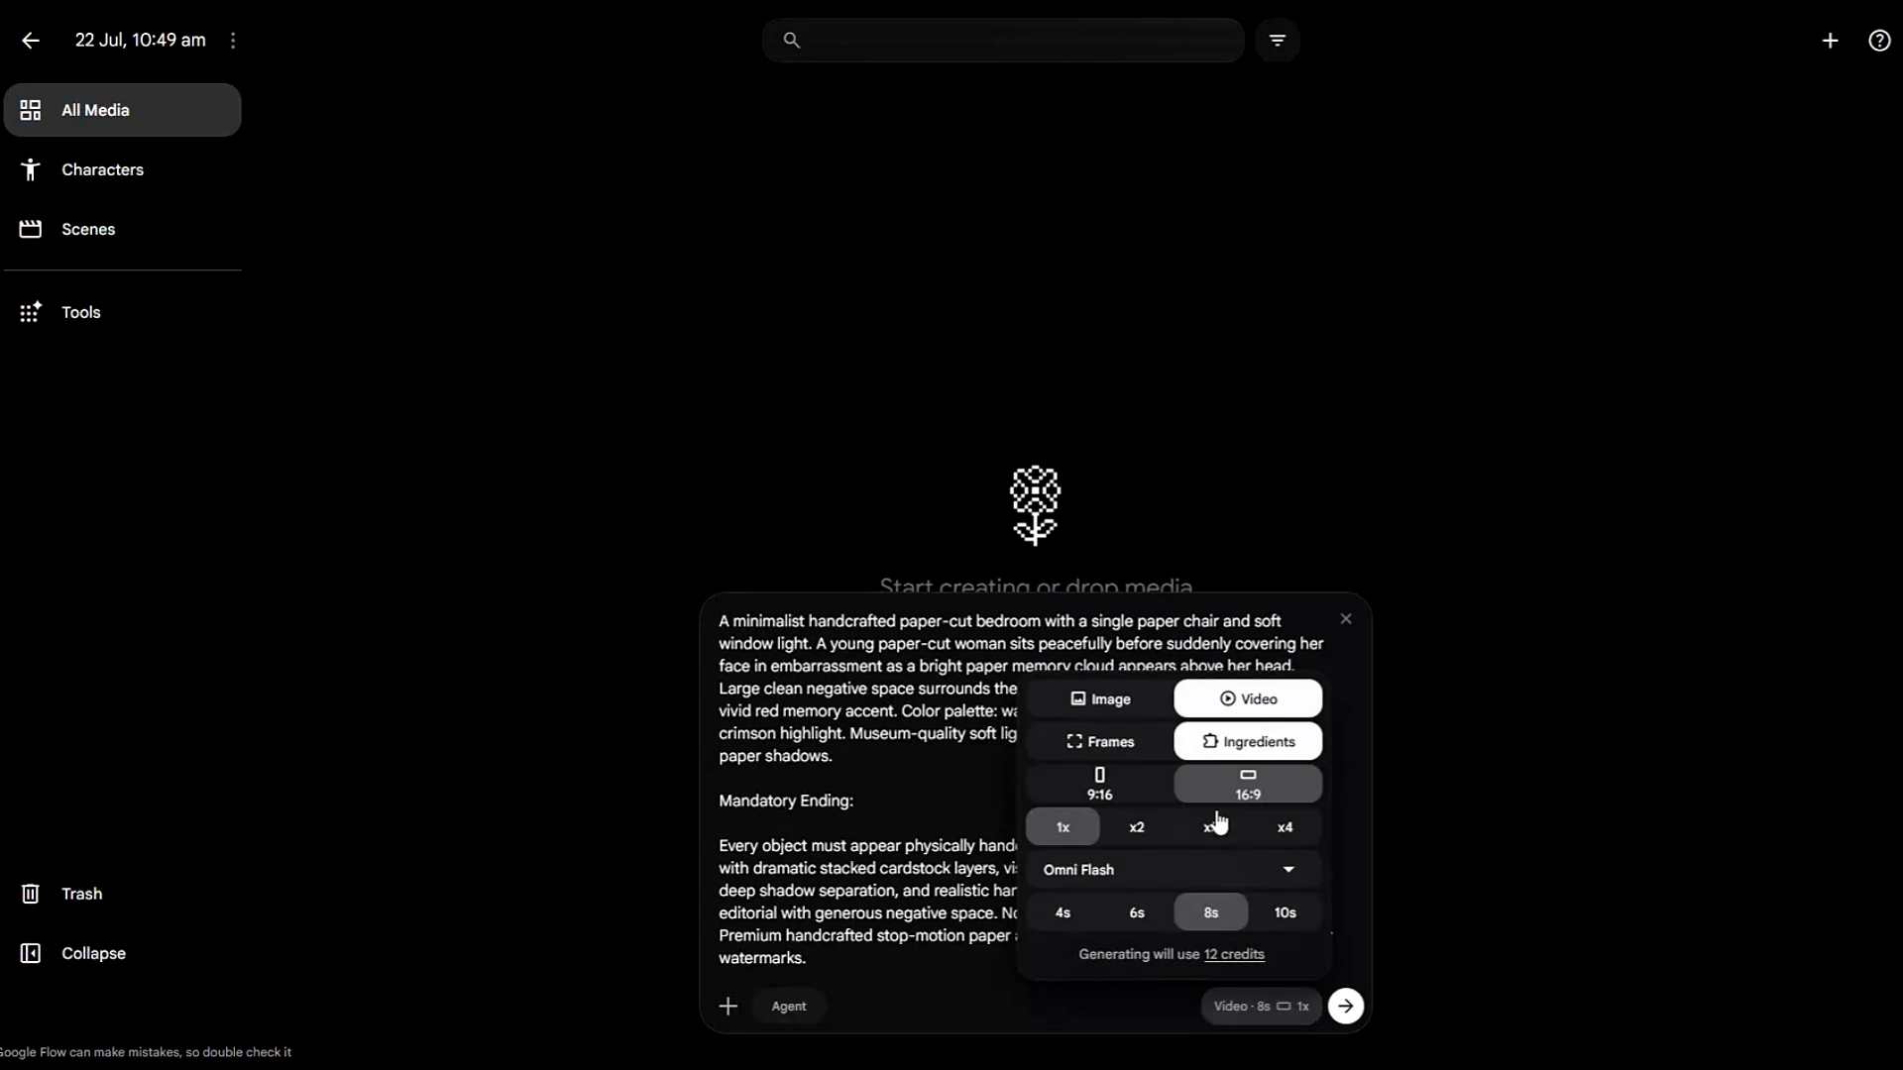
{"action": "left_click", "coordinate": [1135, 711]}
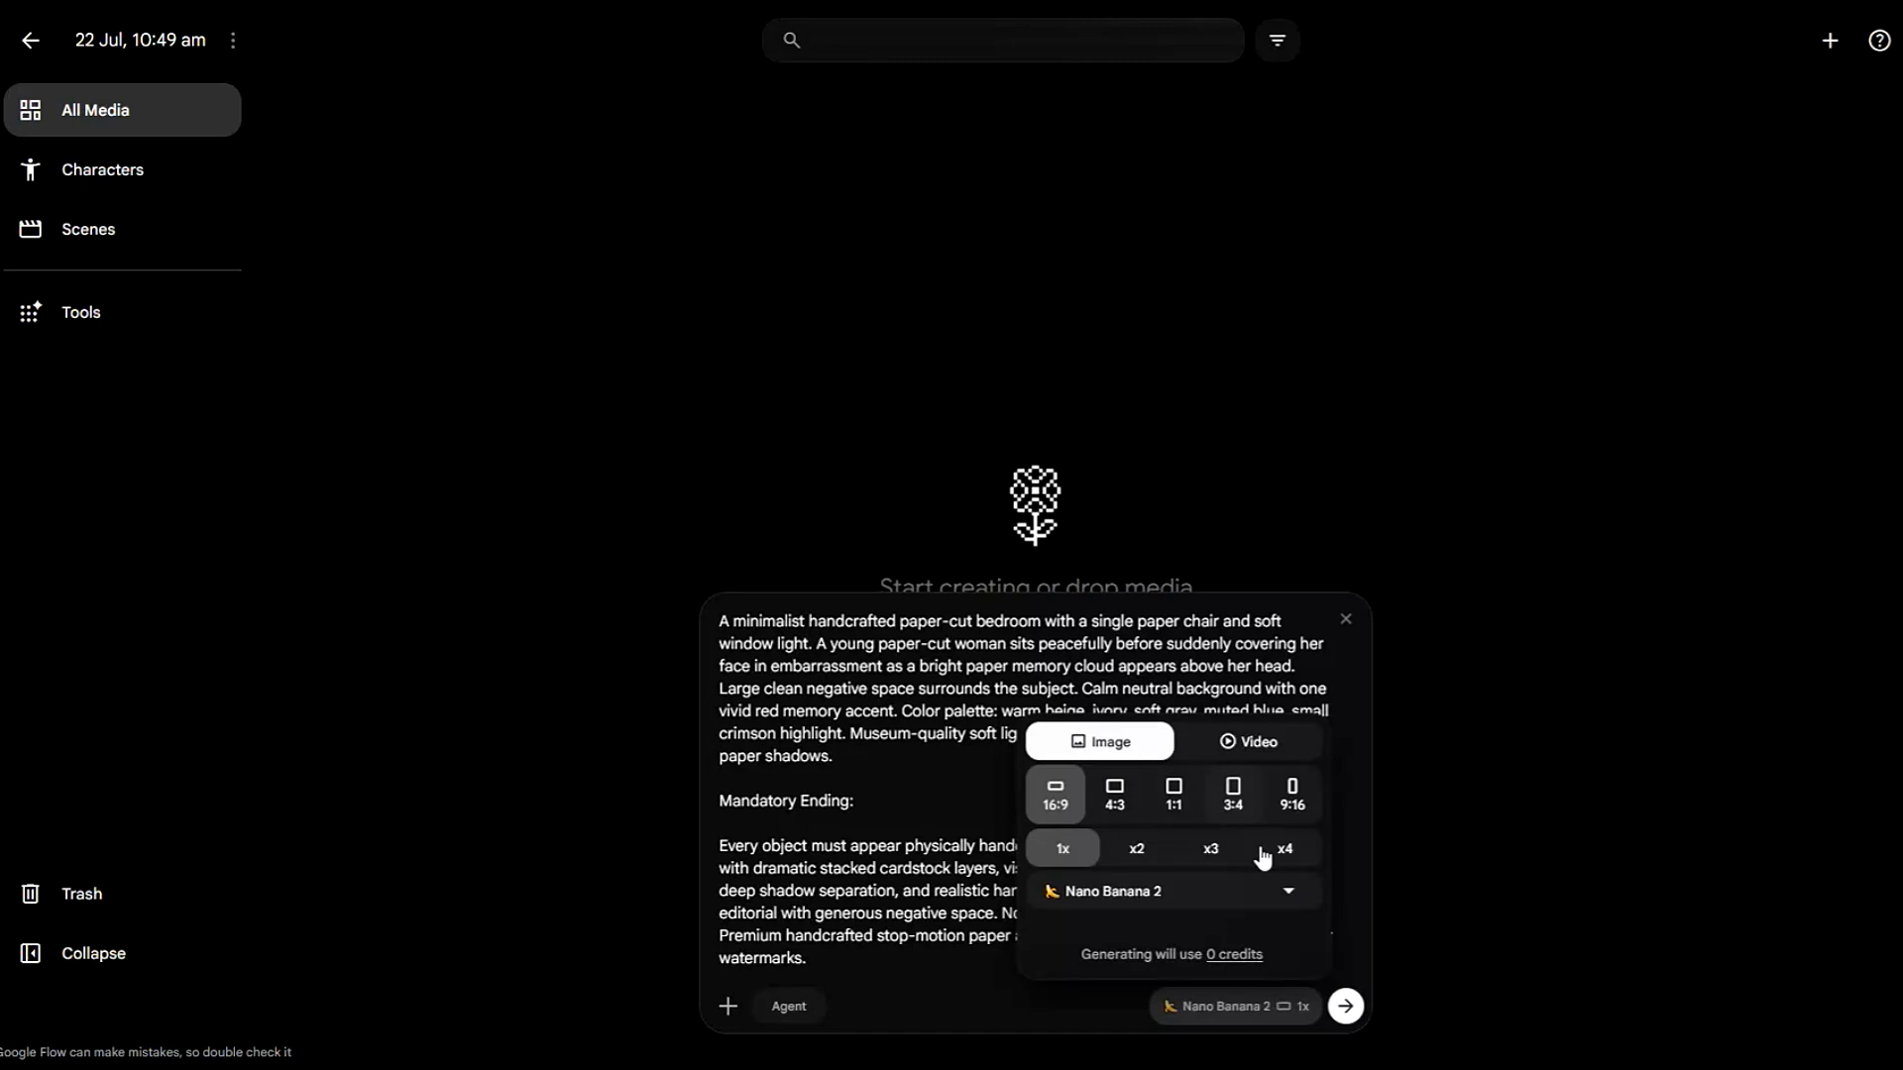
{"action": "left_click", "coordinate": [1288, 864]}
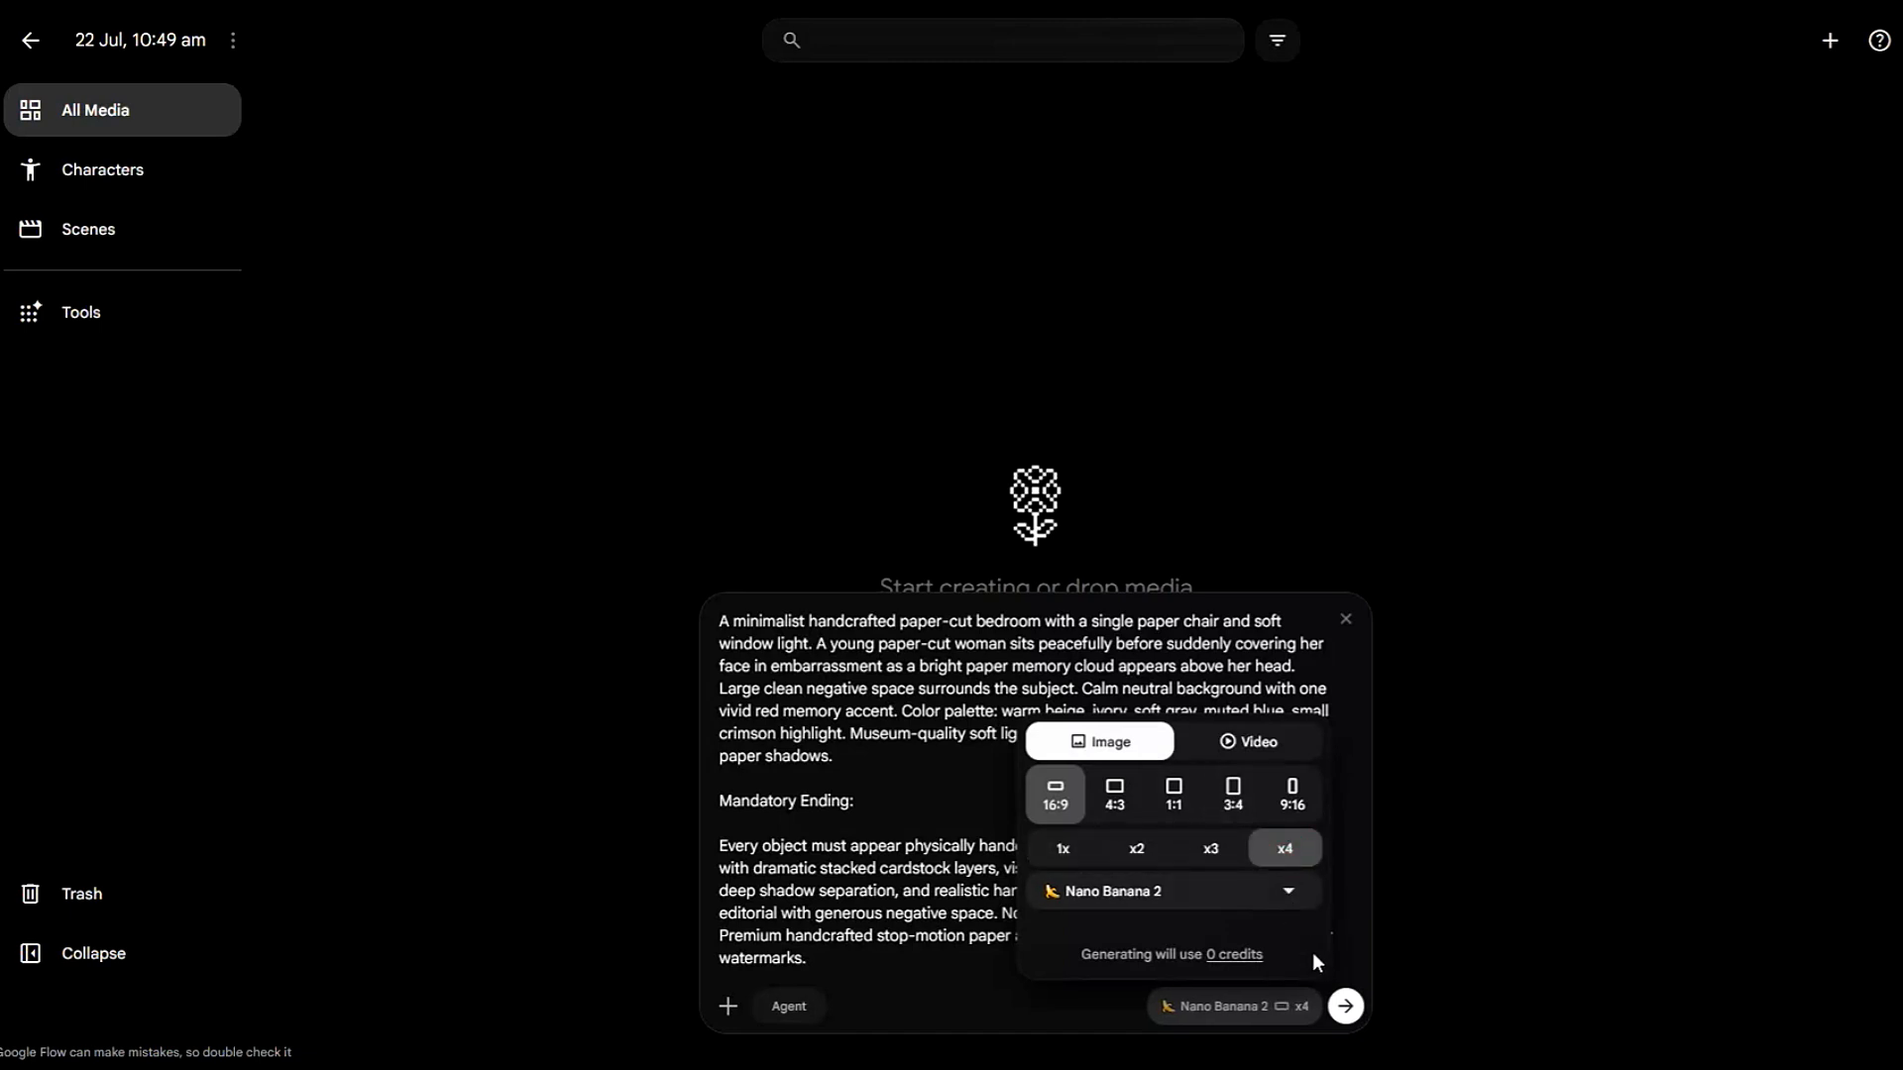
{"action": "left_click", "coordinate": [1343, 1007]}
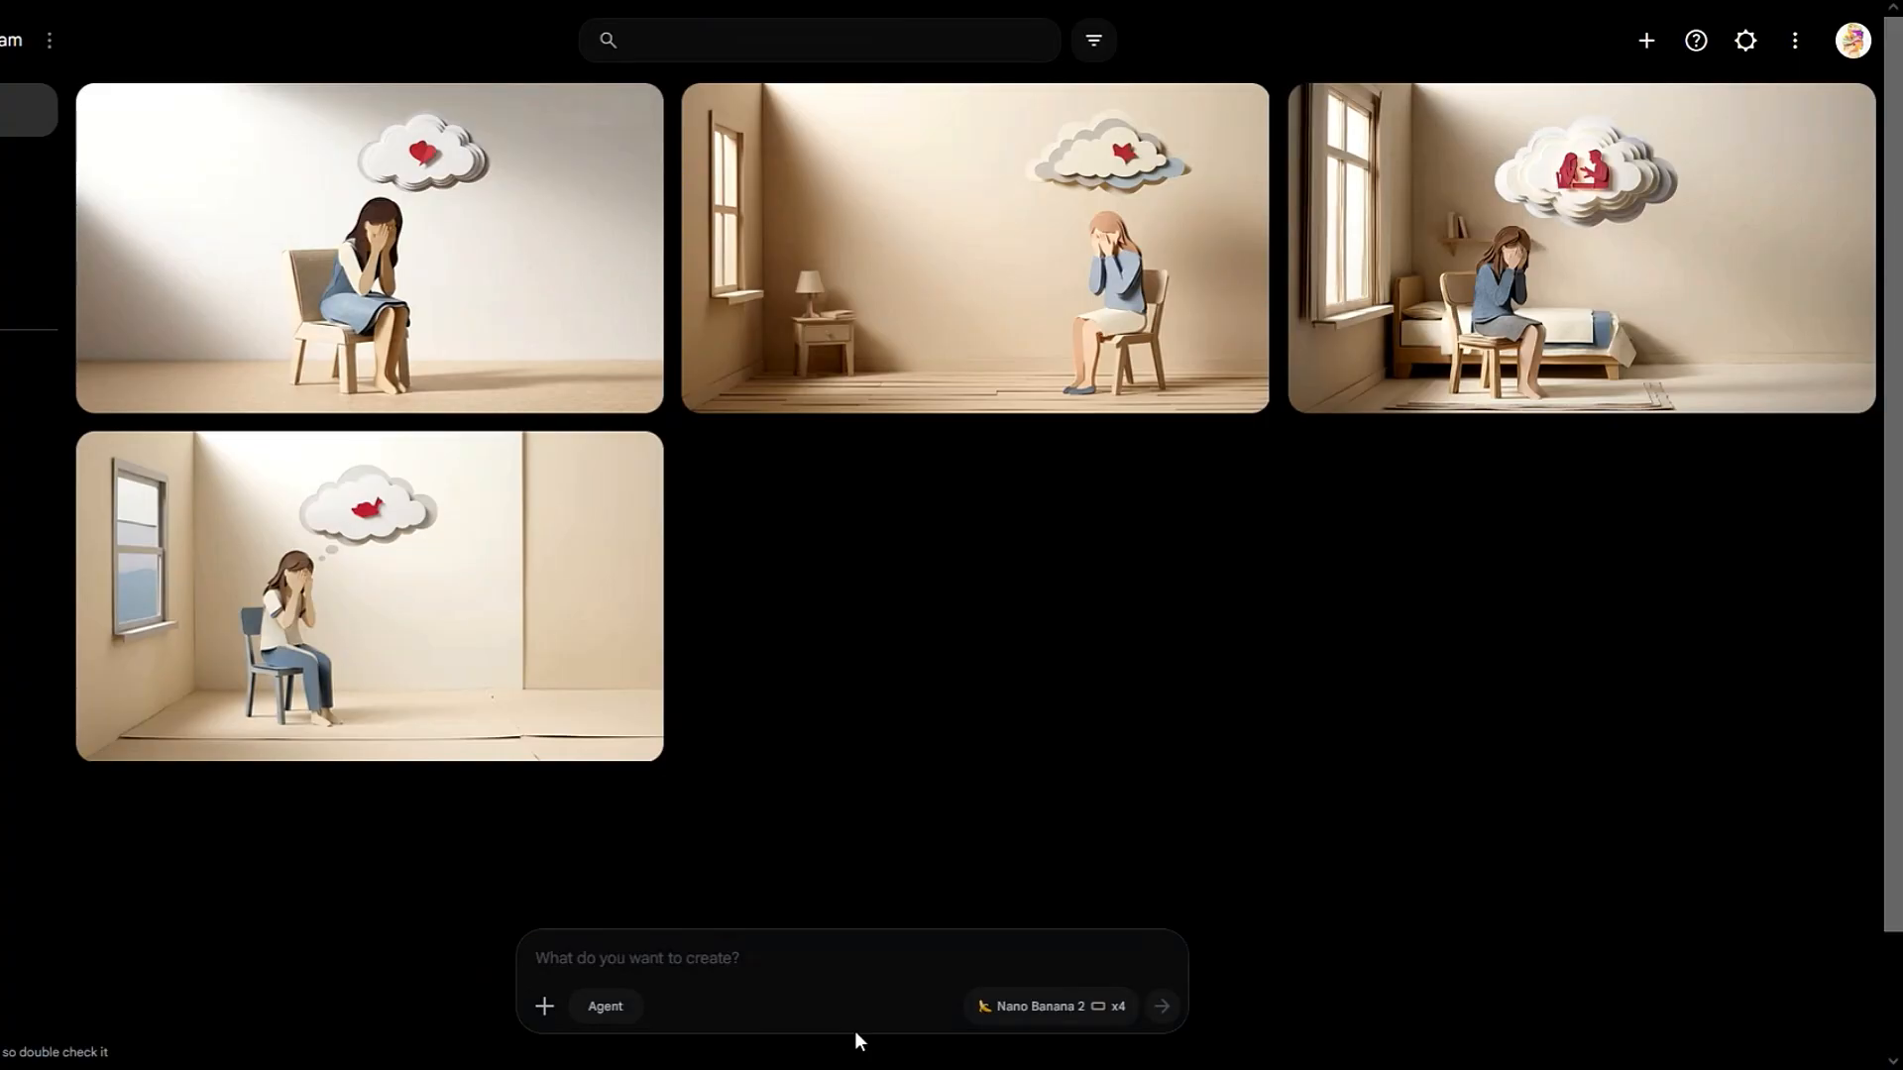
Step: Generate images from the Scene 2 image prompt and select the Scene 3 image prompt in the ChatGPT response
{"action": "key", "text": "ctrl+v"}
{"action": "left_click", "coordinate": [1162, 1006]}
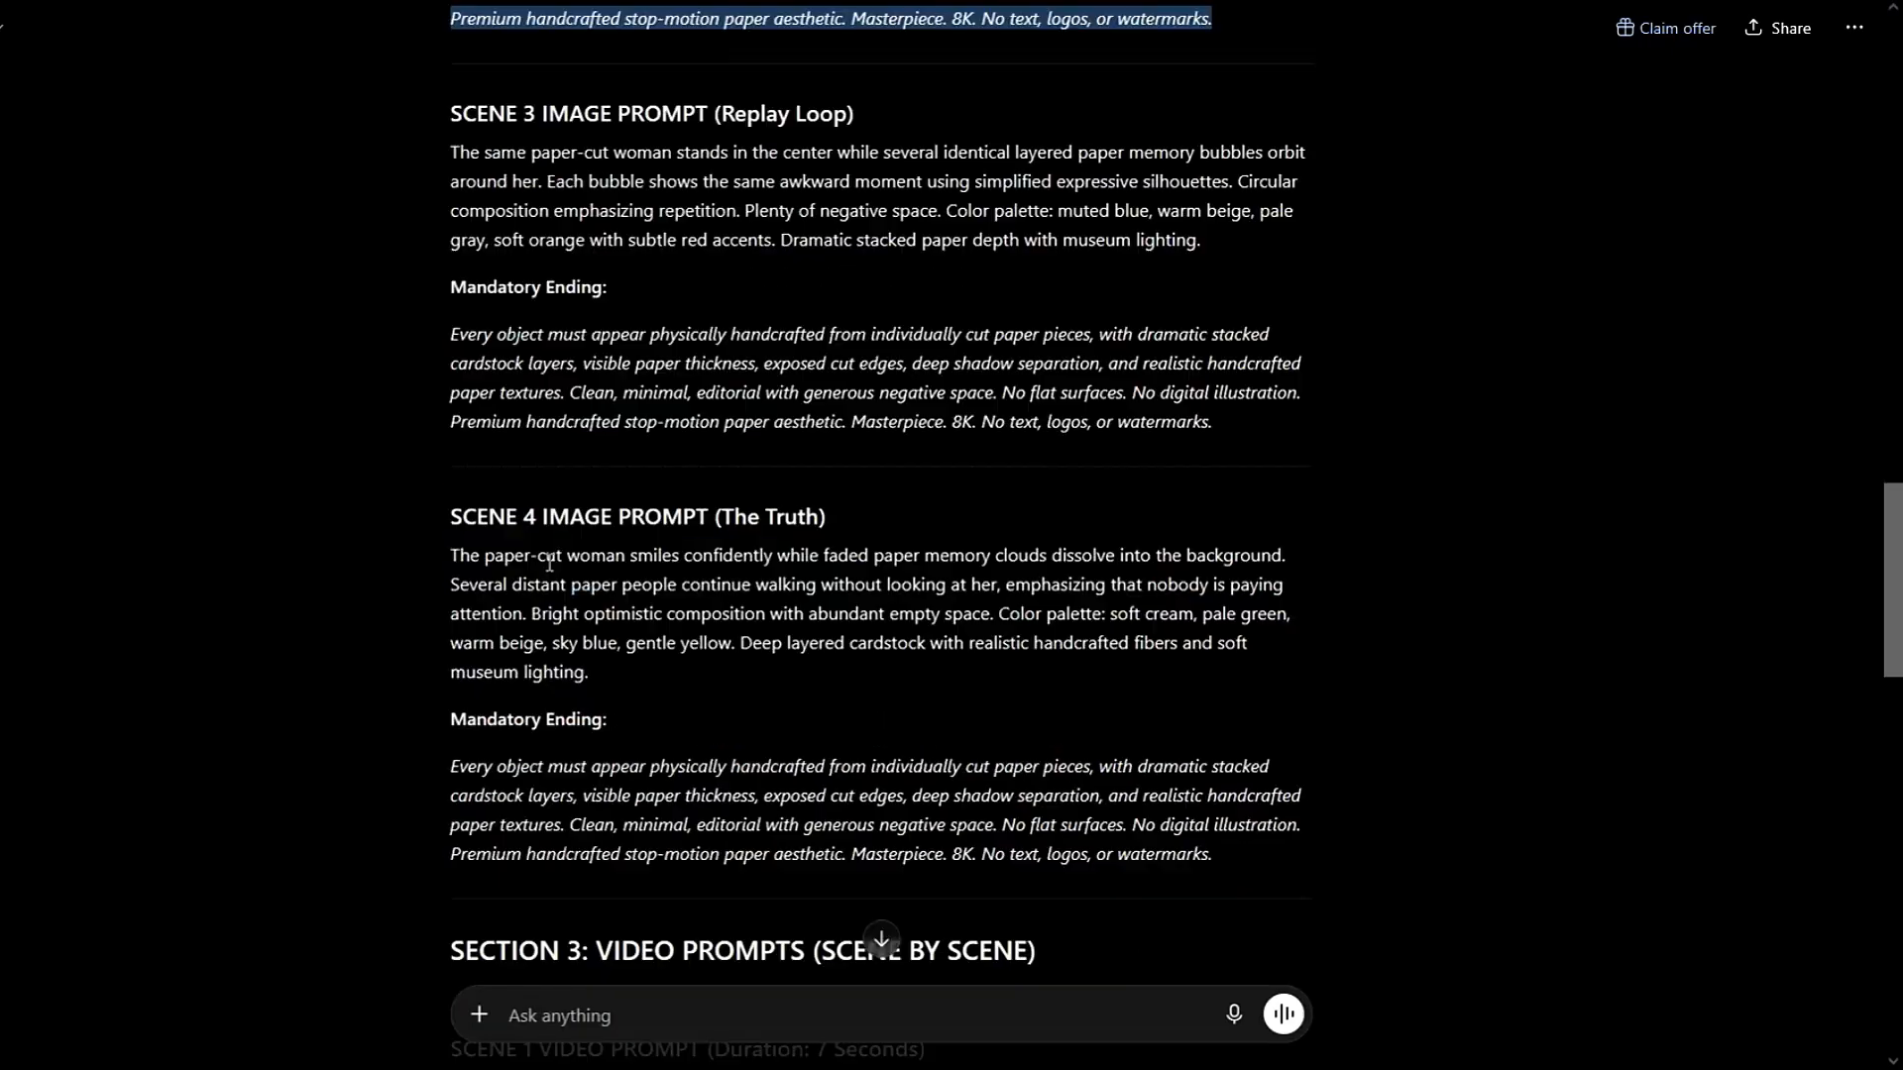
{"action": "left_click_drag", "start_coordinate": [549, 563], "coordinate": [1358, 412]}
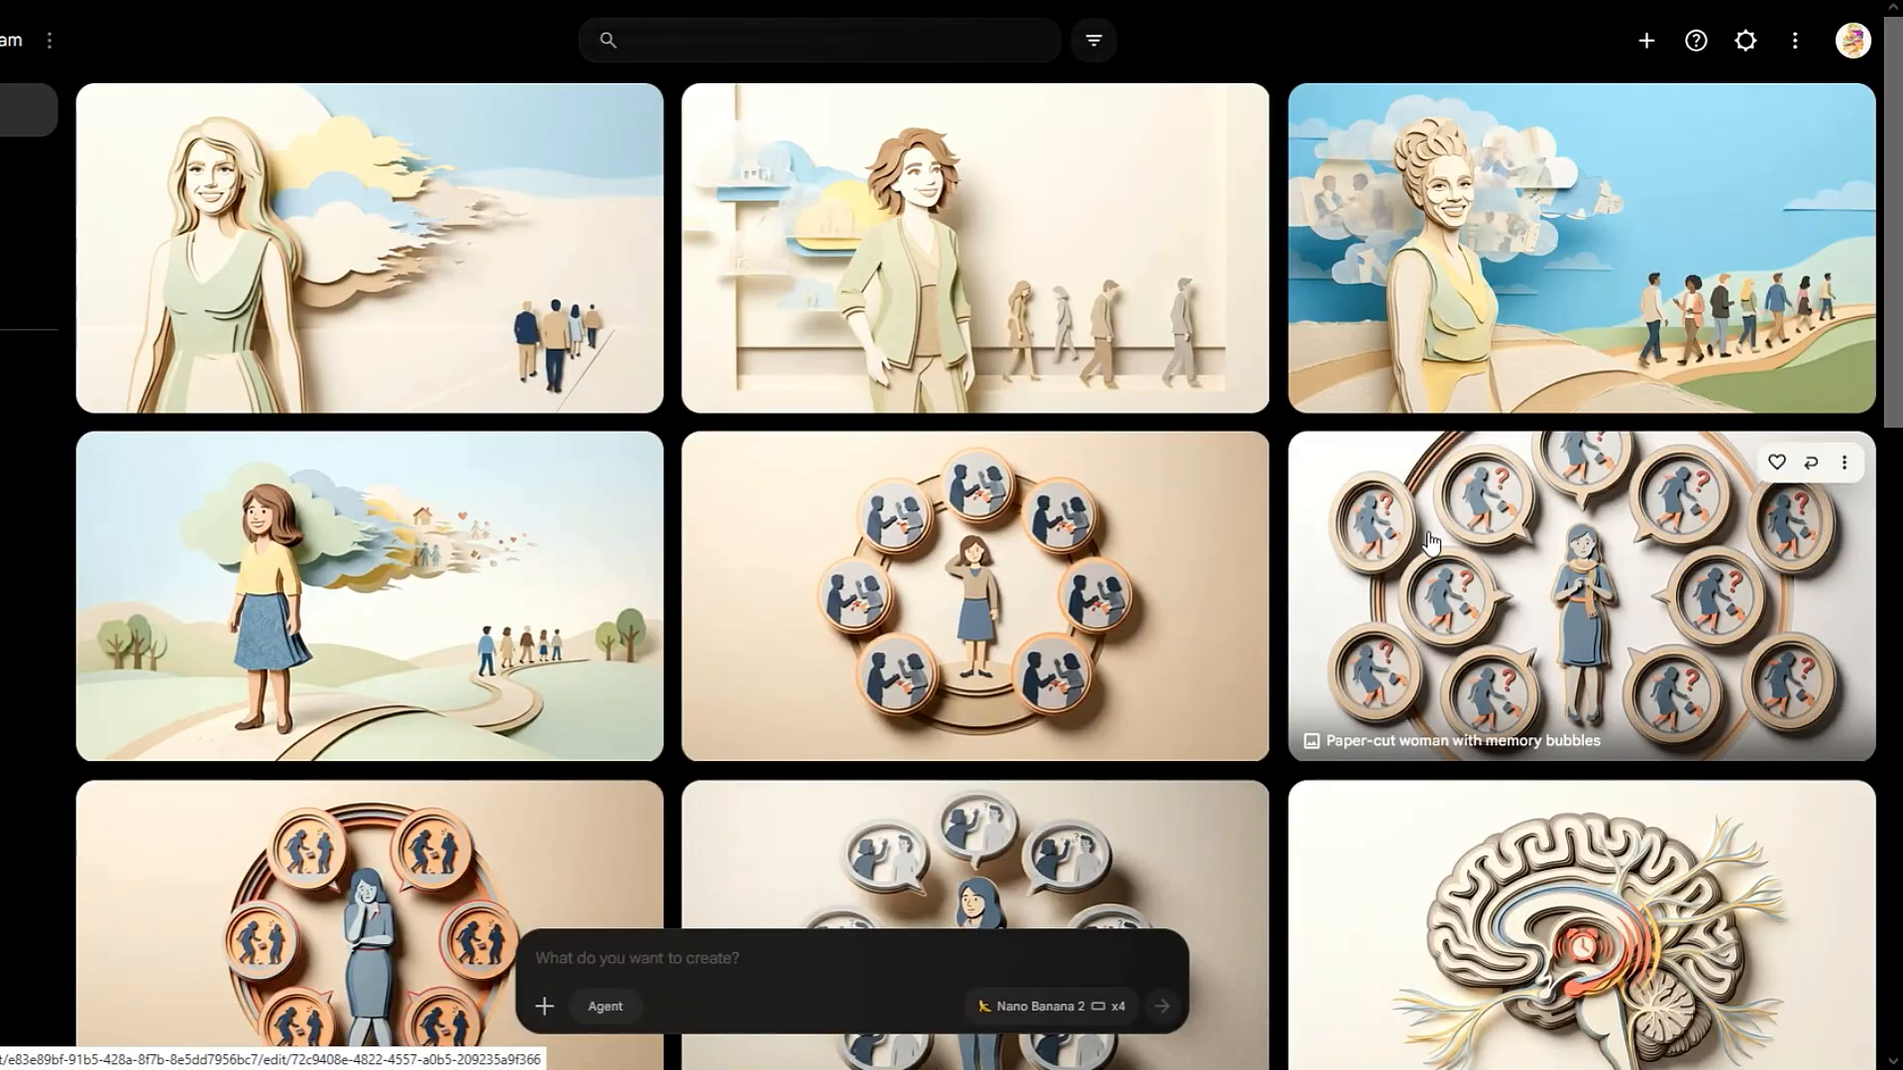
Step: Look through the generated scene images and choose the bedroom image with red figures in the memory cloud to animate
{"action": "scroll", "coordinate": [1497, 606], "scroll_direction": "down", "scroll_amount": 7}
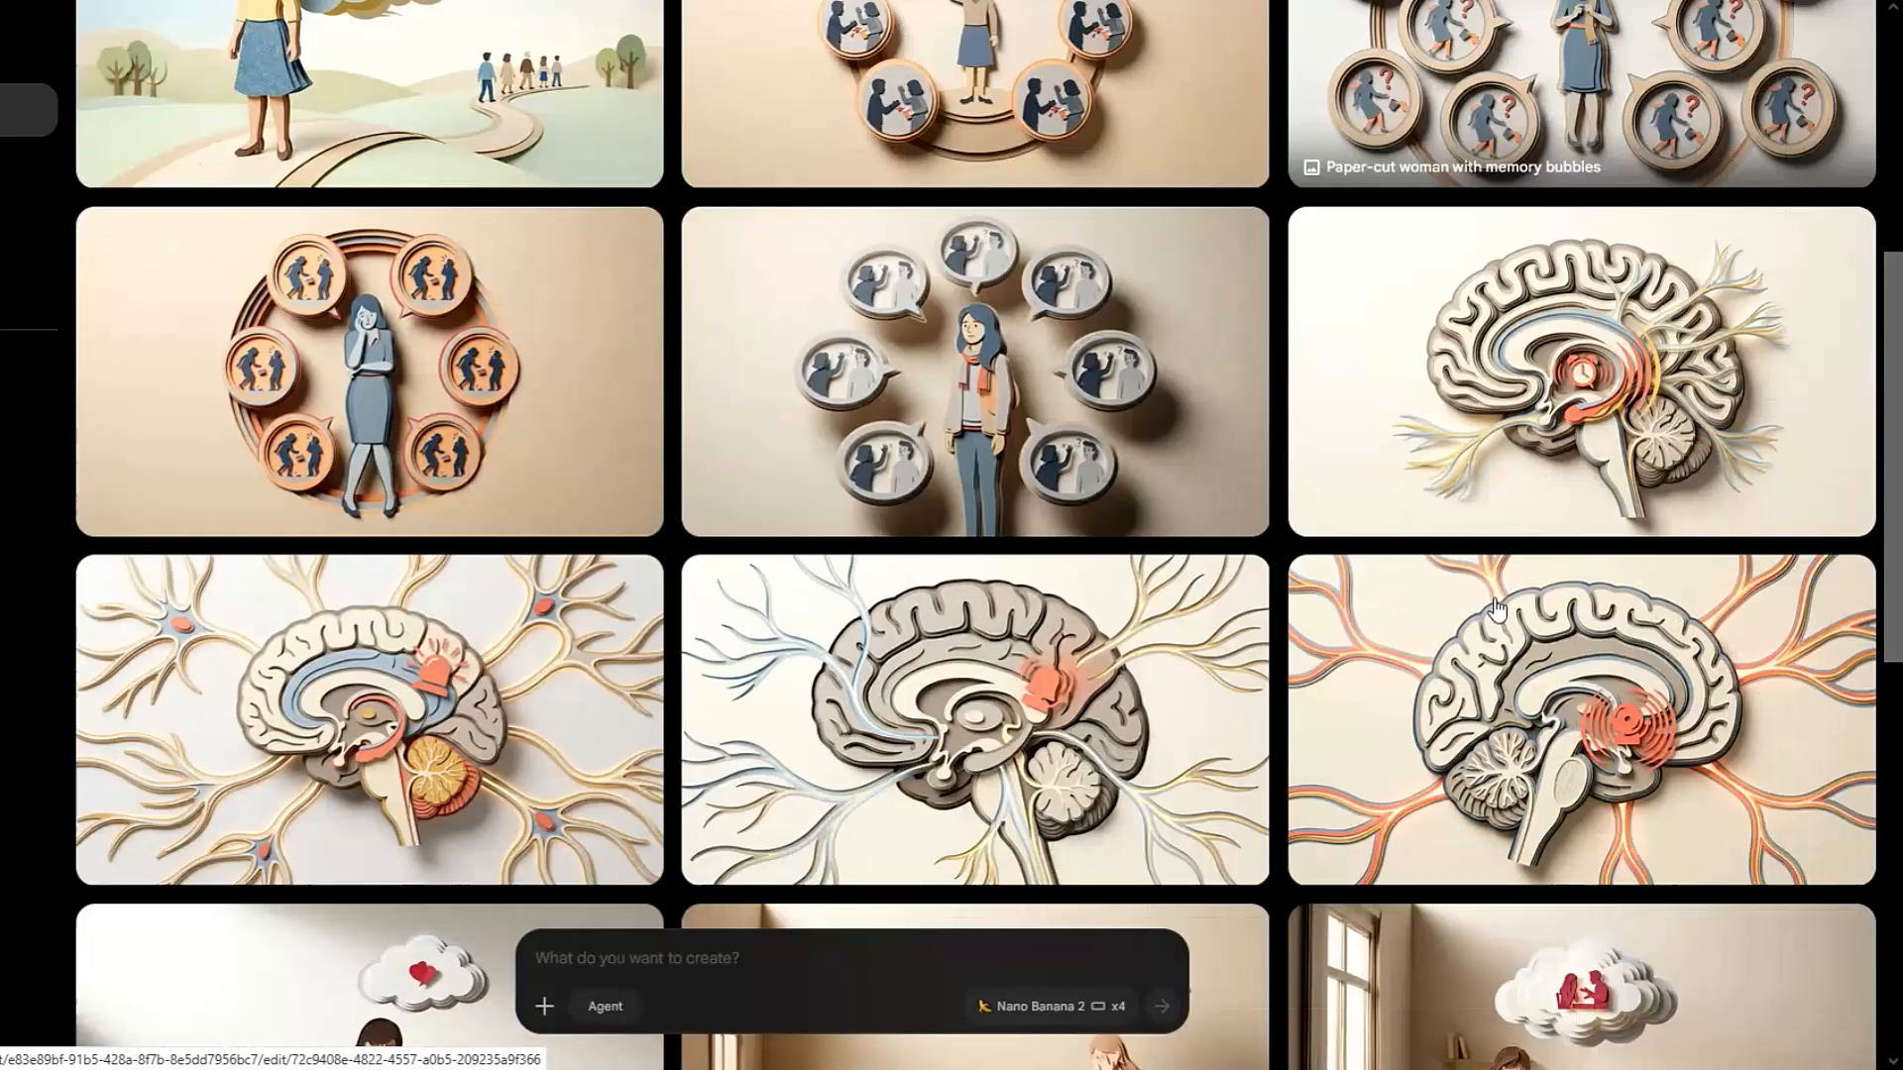
{"action": "scroll", "coordinate": [1497, 606], "scroll_direction": "down", "scroll_amount": 3}
{"action": "scroll", "coordinate": [1496, 606], "scroll_direction": "down", "scroll_amount": 5}
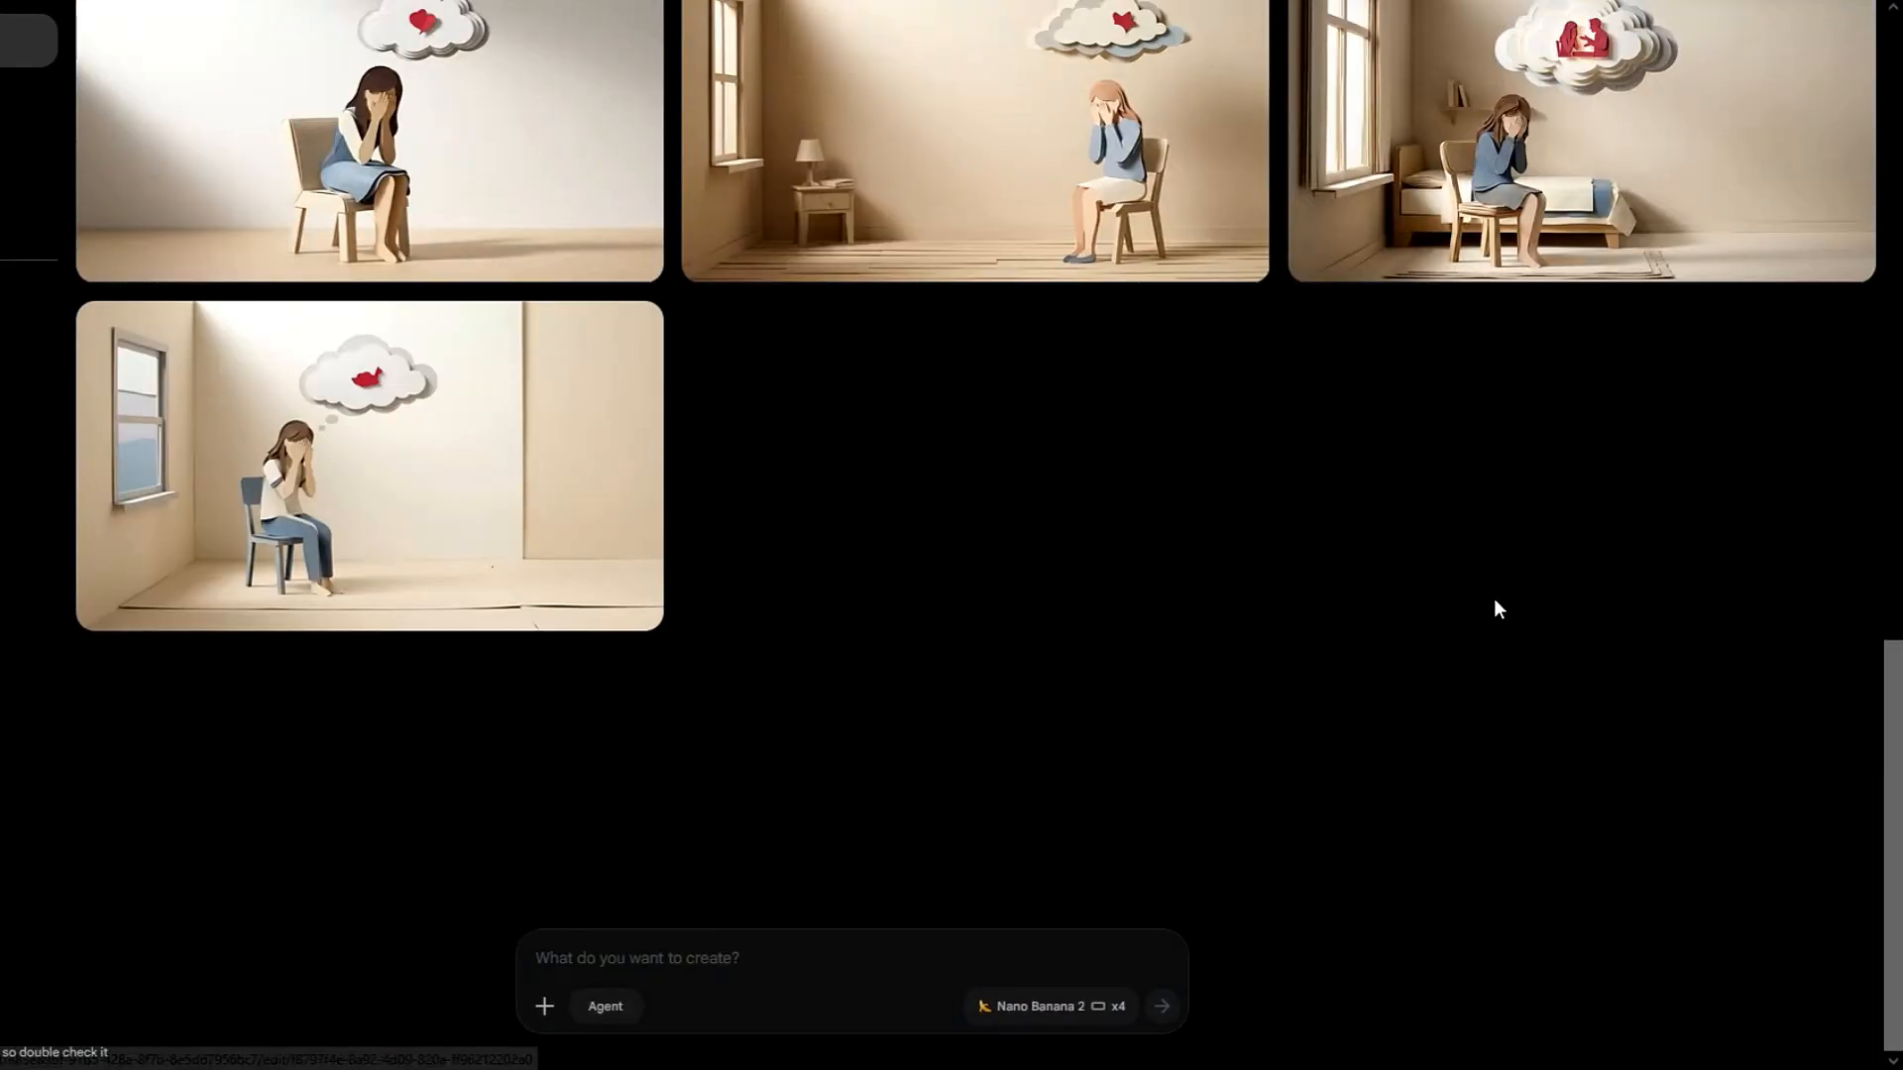
{"action": "scroll", "coordinate": [1496, 608], "scroll_direction": "up", "scroll_amount": 10}
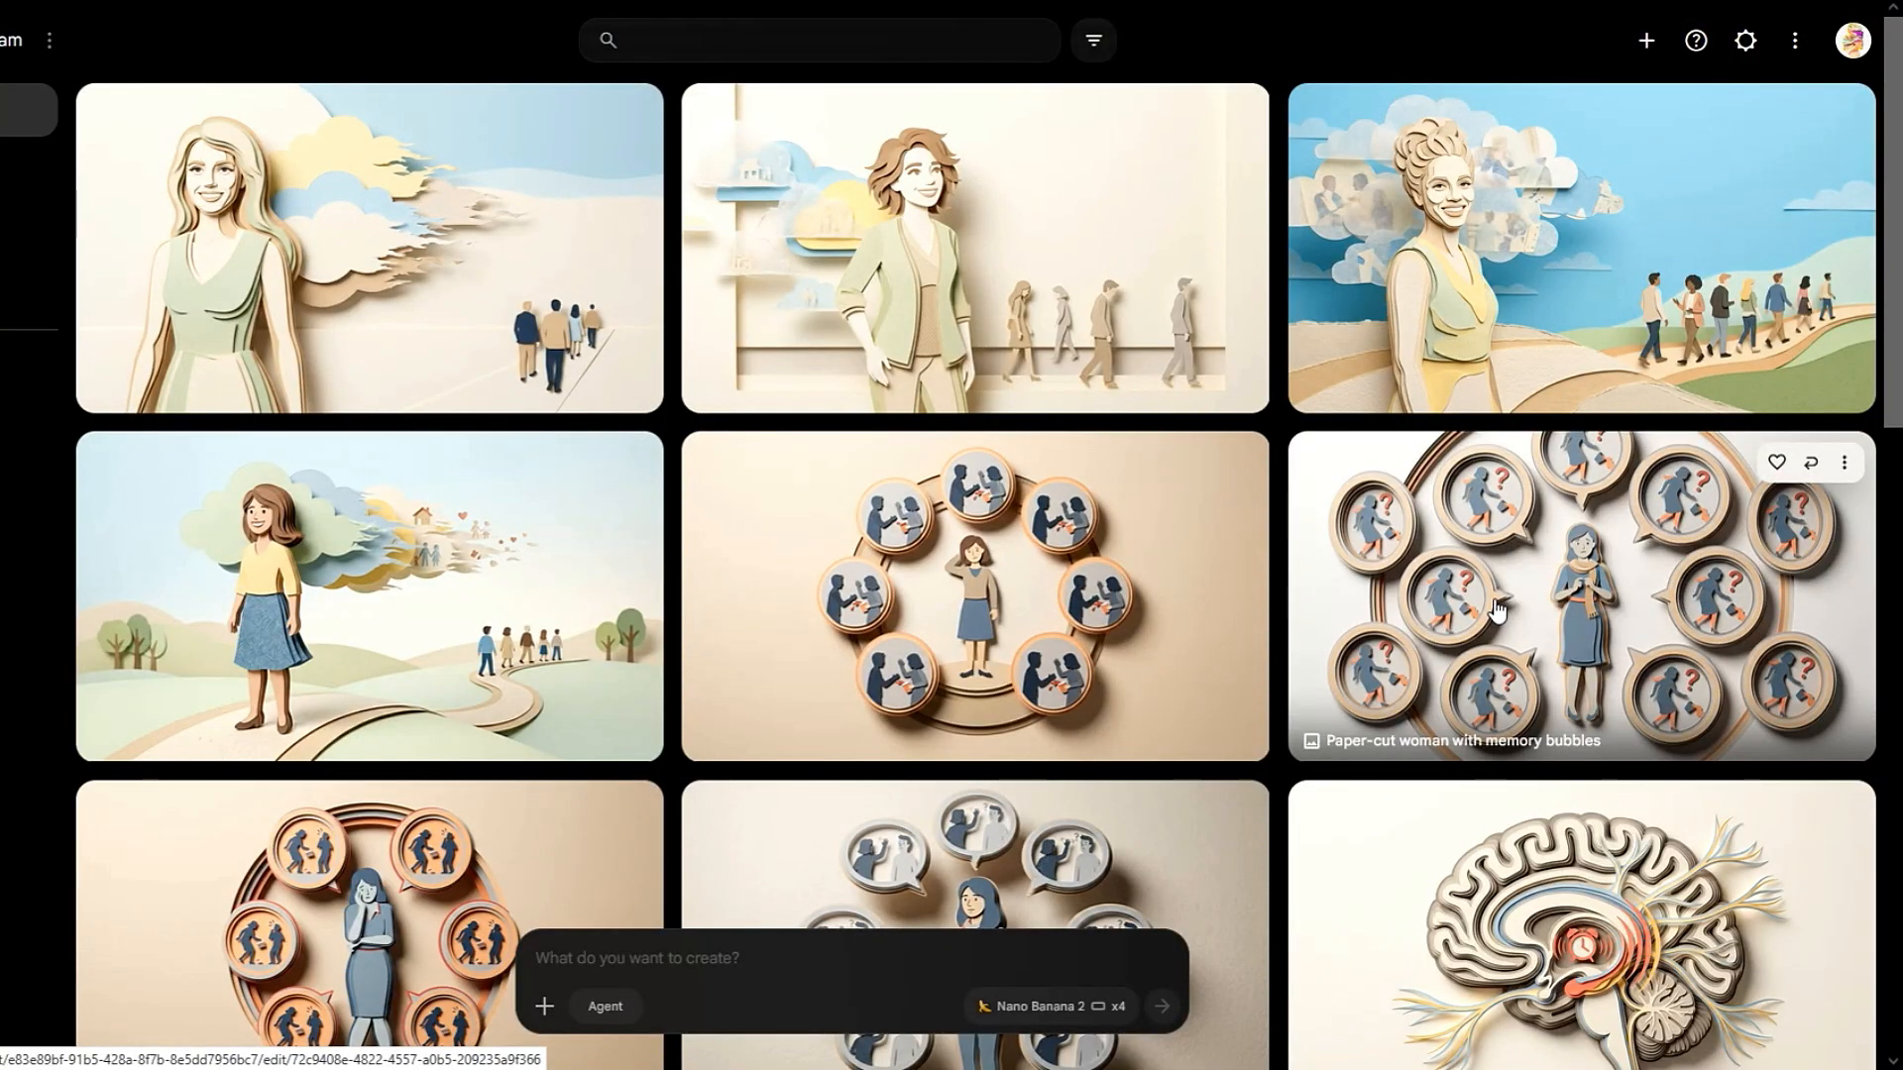
{"action": "scroll", "coordinate": [1497, 608], "scroll_direction": "down", "scroll_amount": 10}
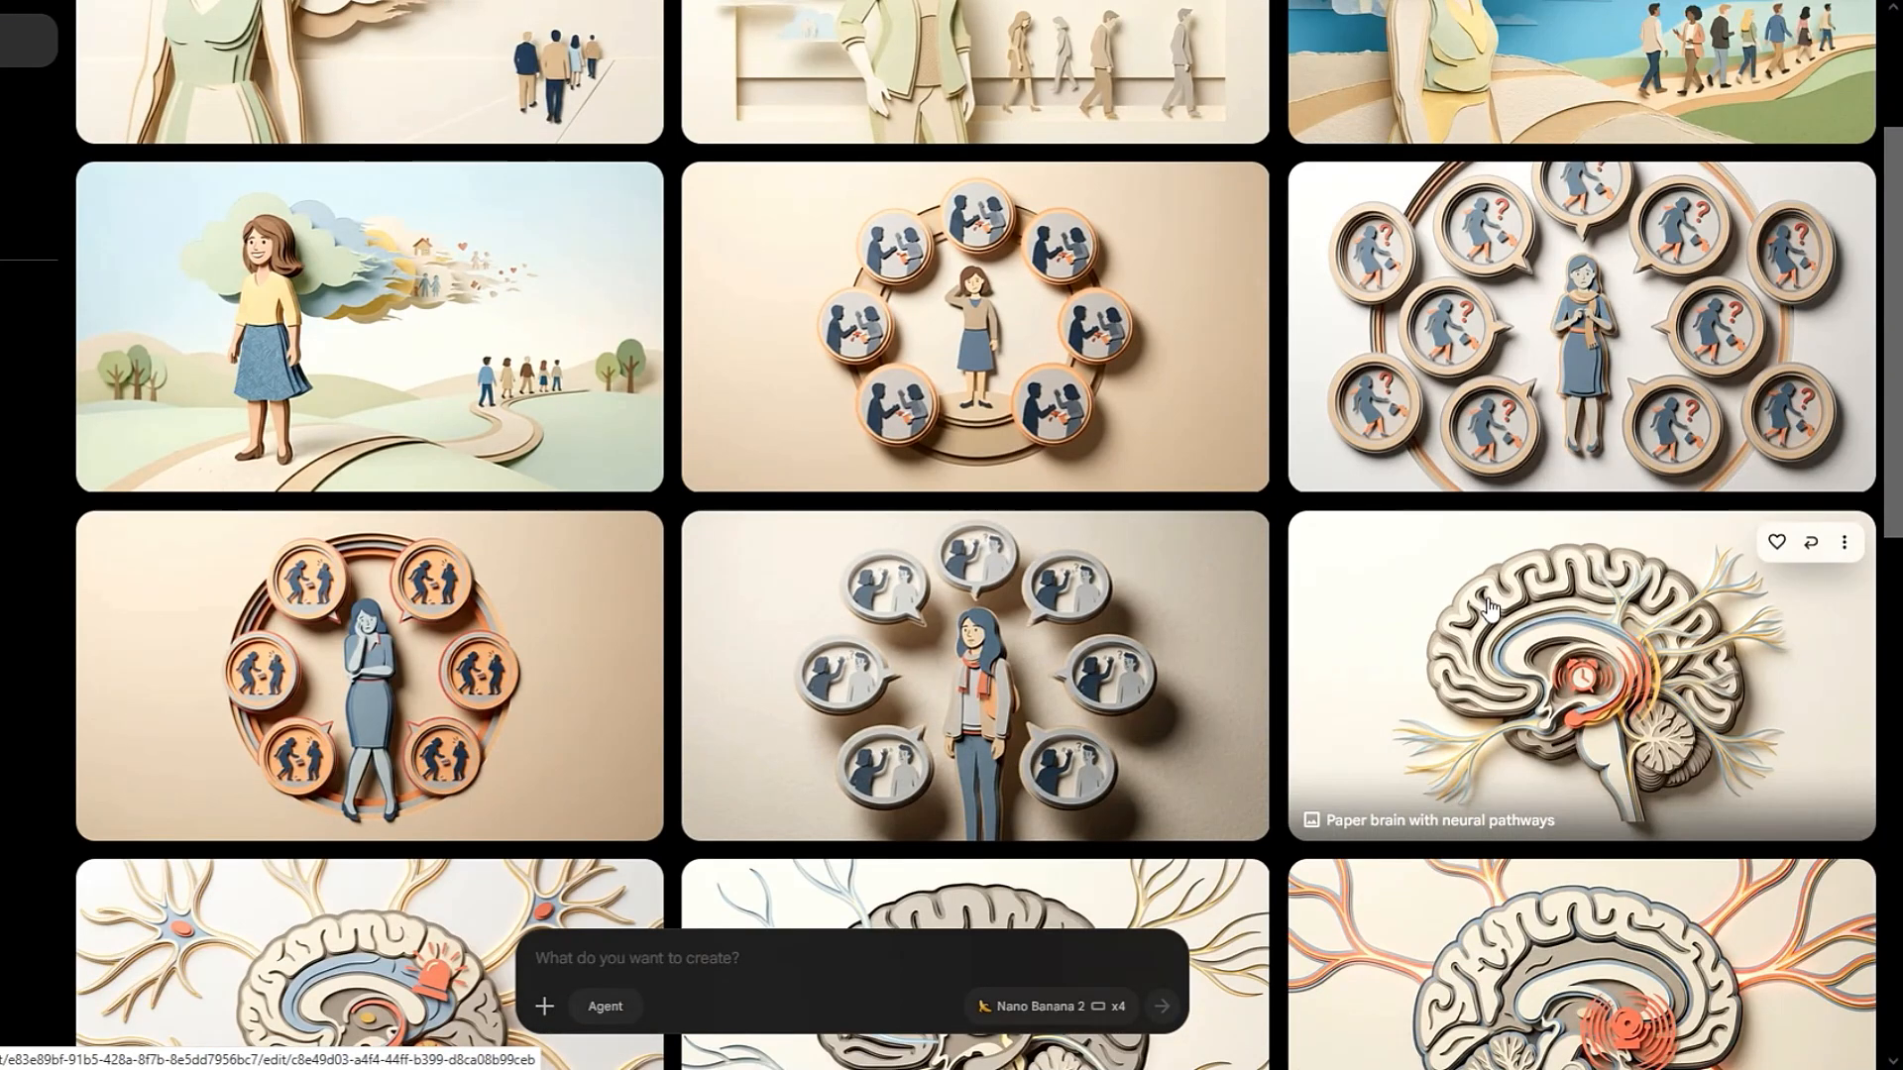
{"action": "scroll", "coordinate": [1051, 801], "scroll_direction": "up", "scroll_amount": 3}
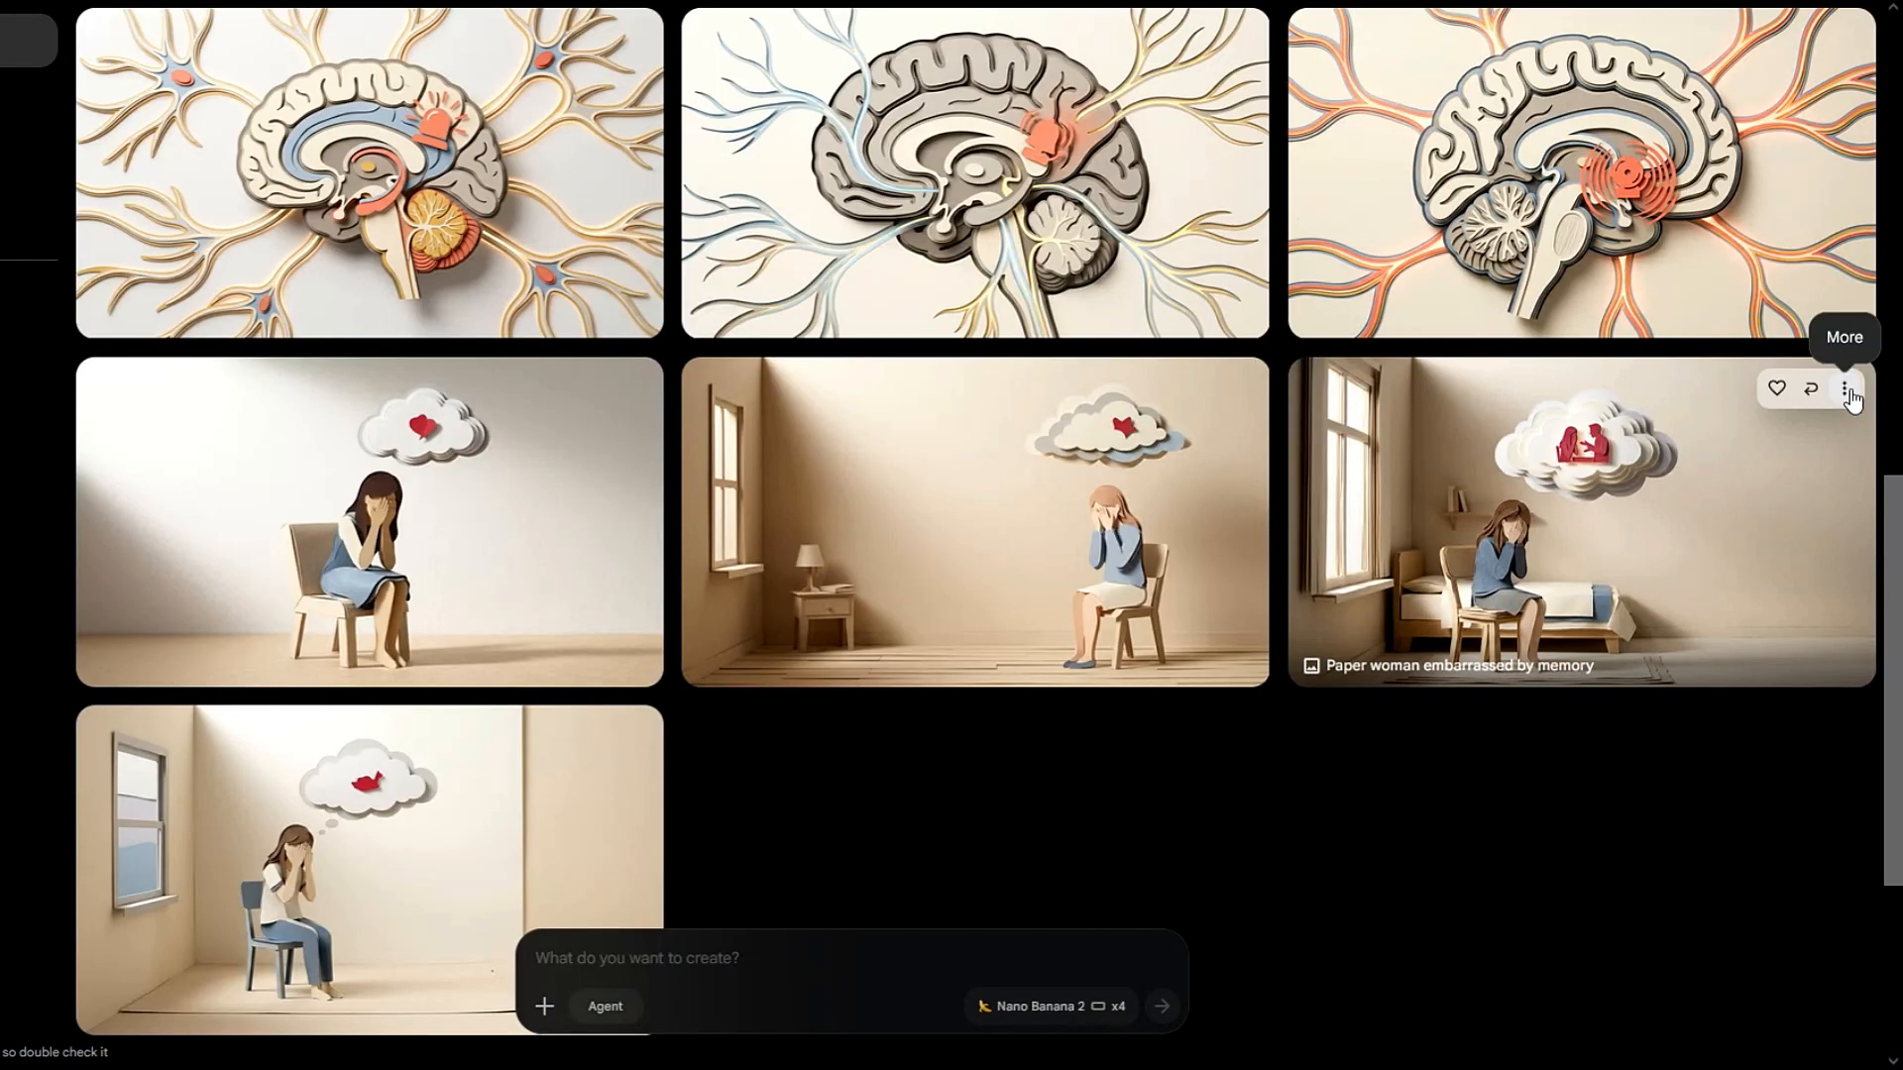
{"action": "left_click", "coordinate": [1847, 390]}
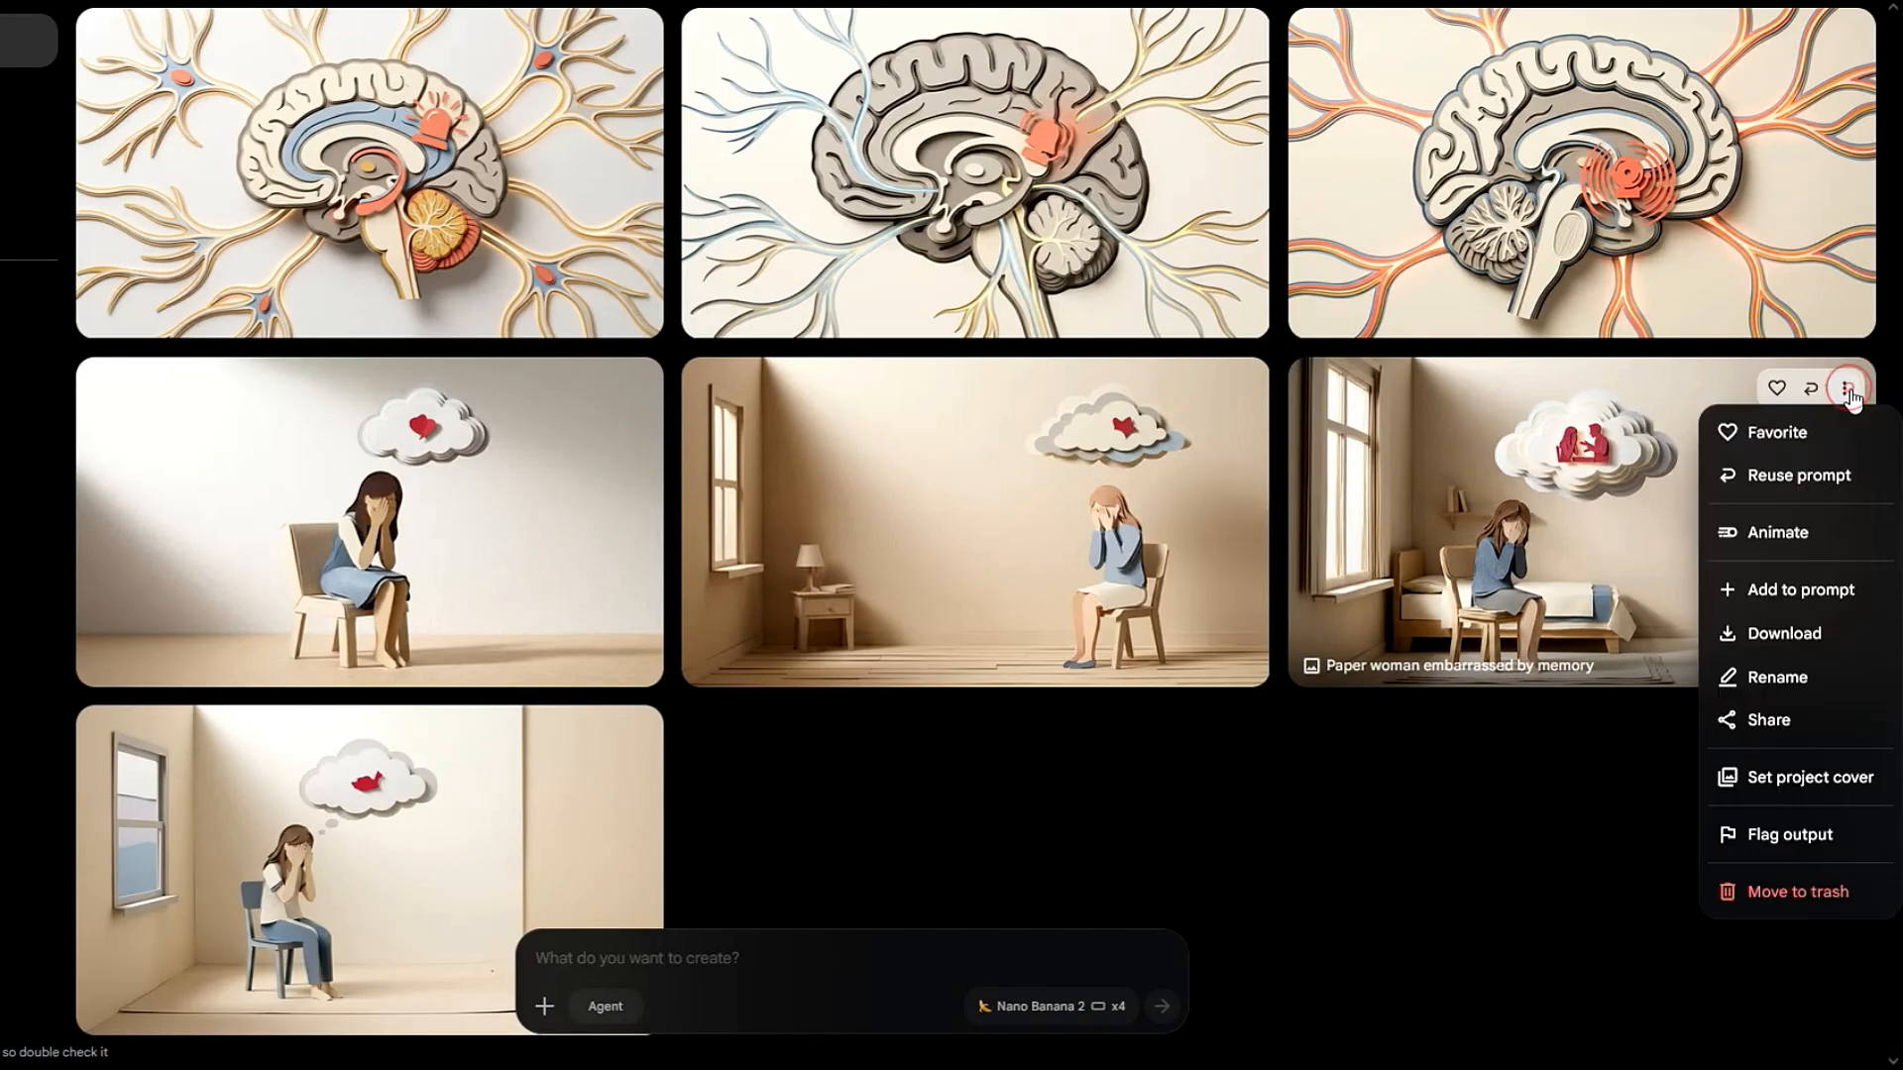
{"action": "left_click", "coordinate": [1741, 535]}
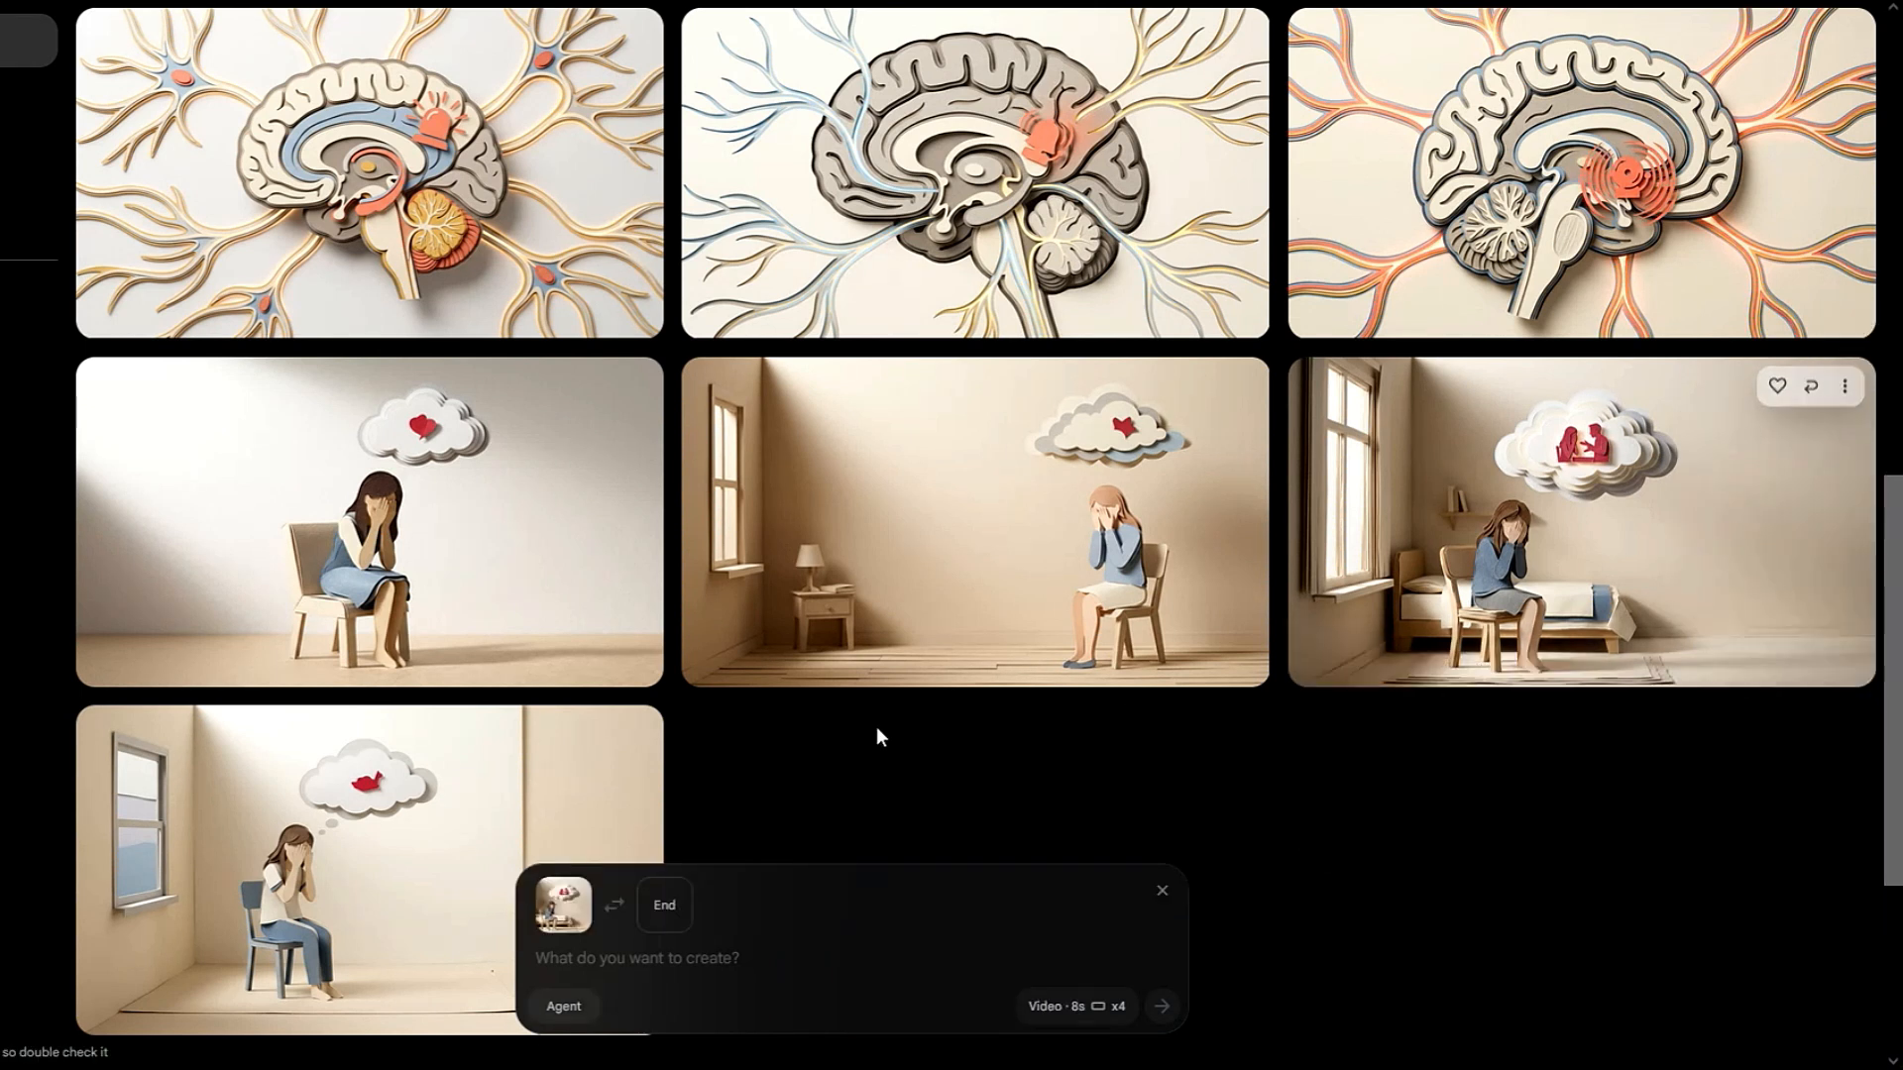
Step: Copy the Scene 1 video prompt from ChatGPT and enter it as the bedroom image's animation prompt in Google Flow
{"action": "left_click", "coordinate": [709, 1068]}
{"action": "left_click_drag", "start_coordinate": [458, 286], "coordinate": [1340, 645]}
{"action": "left_click", "coordinate": [654, 1068]}
{"action": "left_click", "coordinate": [646, 963]}
{"action": "key", "text": "ctrl+v"}
Step: Generate one 8-second 16:9 bedroom video with Omni Flash, using the image as an ingredient
{"action": "left_click", "coordinate": [1049, 1005]}
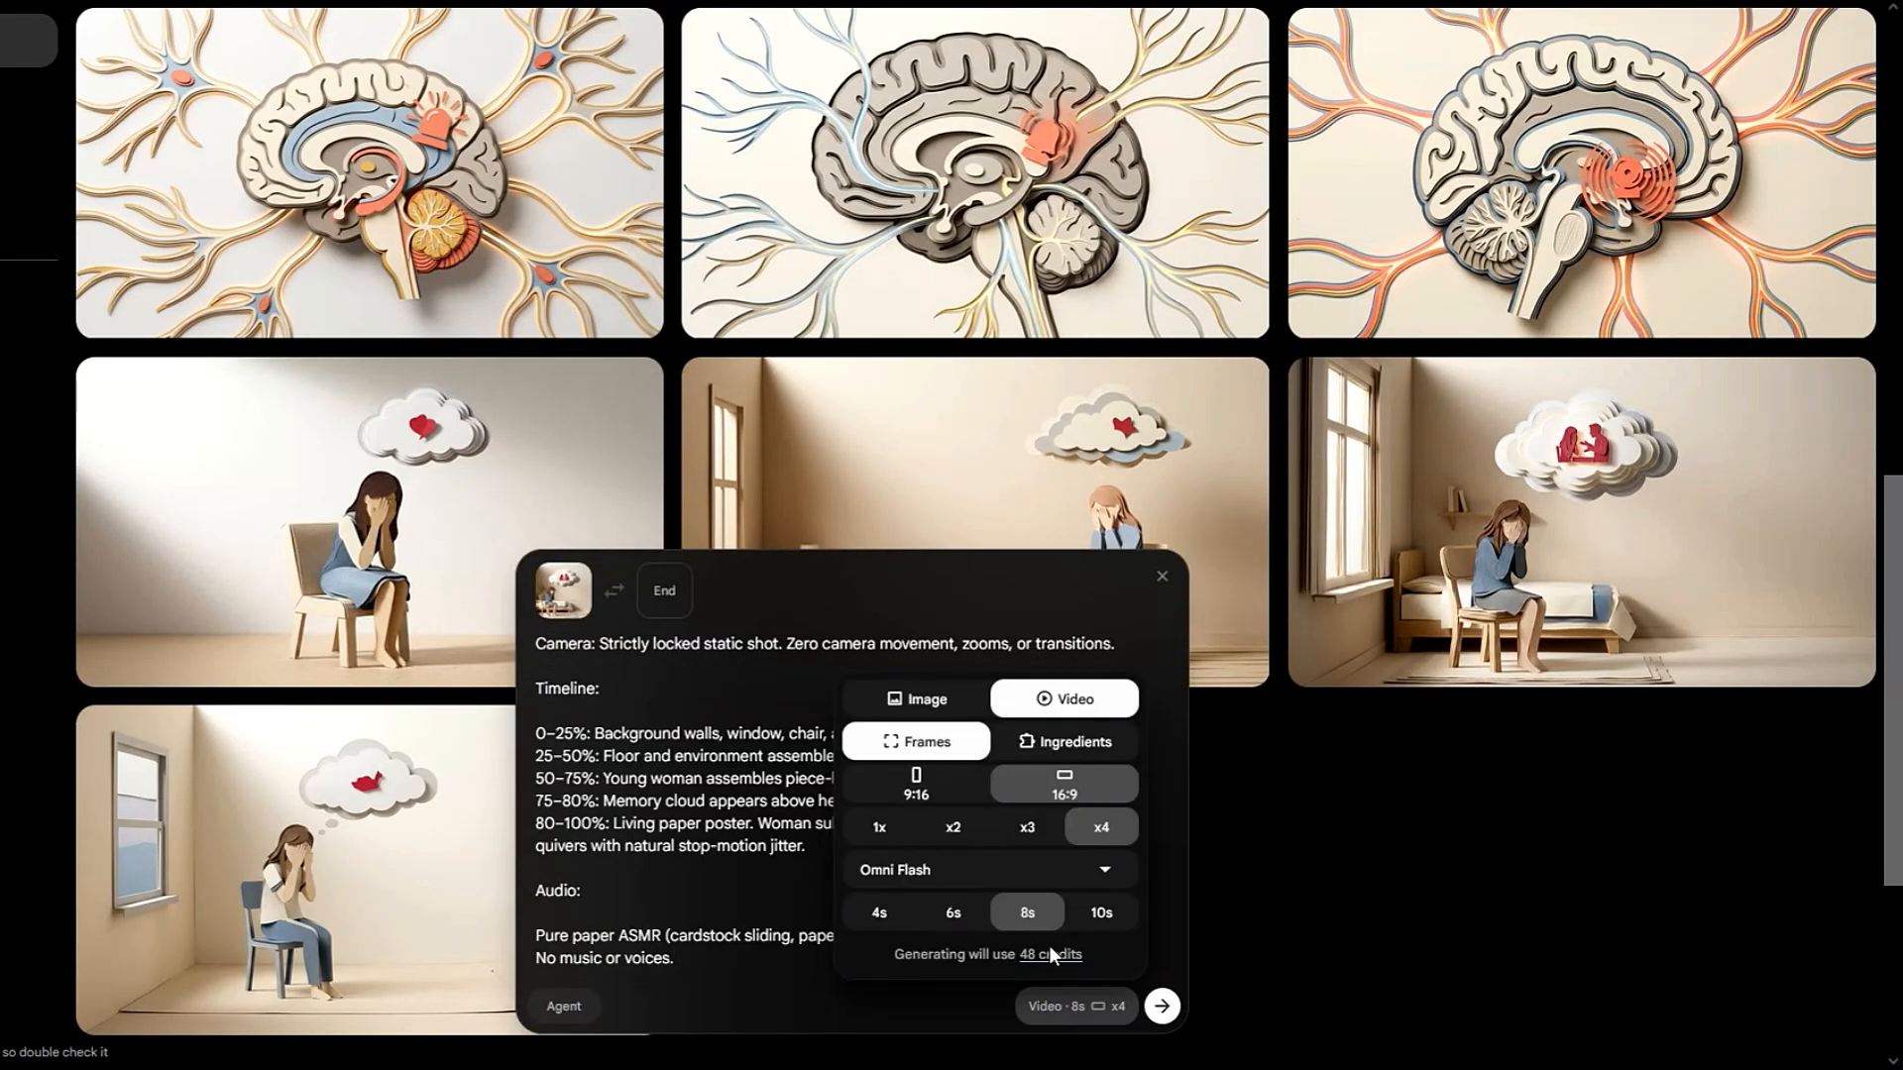
{"action": "left_click", "coordinate": [1027, 744]}
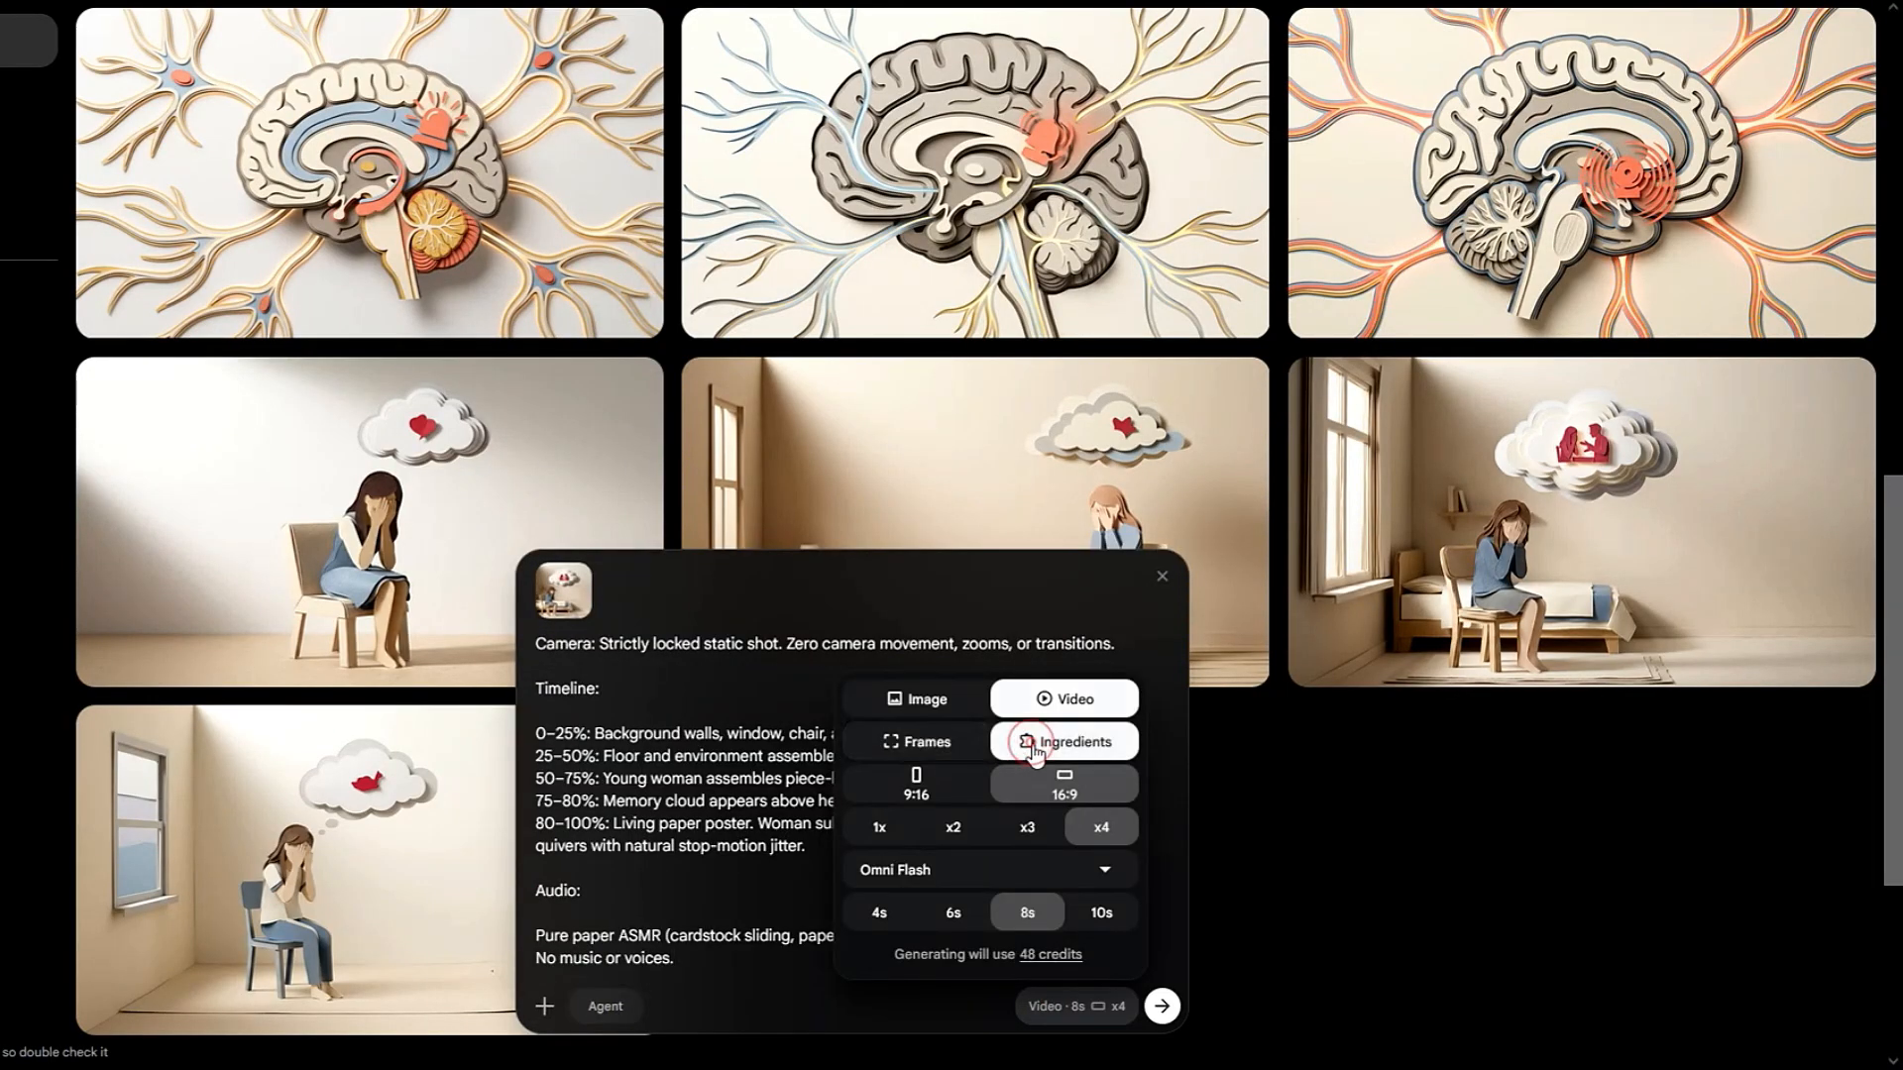
{"action": "left_click", "coordinate": [879, 827]}
{"action": "left_click", "coordinate": [949, 916]}
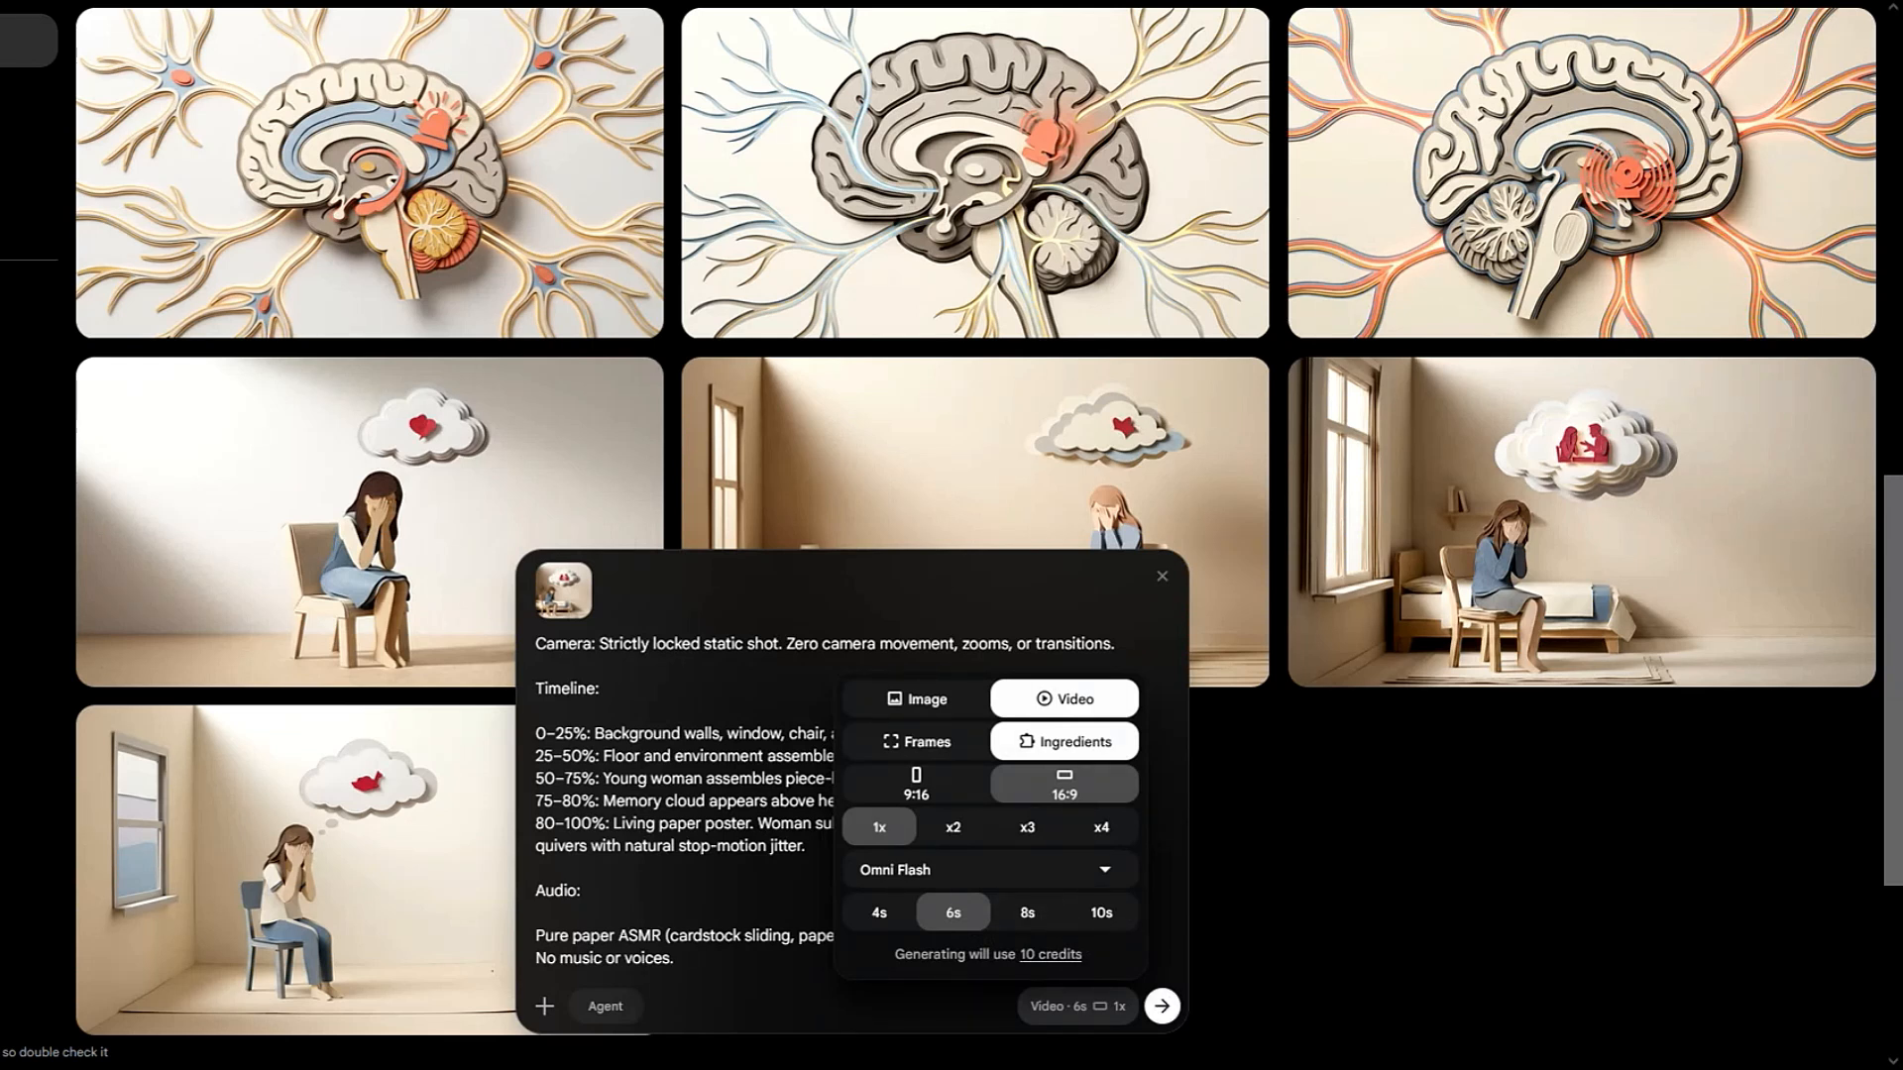
{"action": "left_click", "coordinate": [1026, 912]}
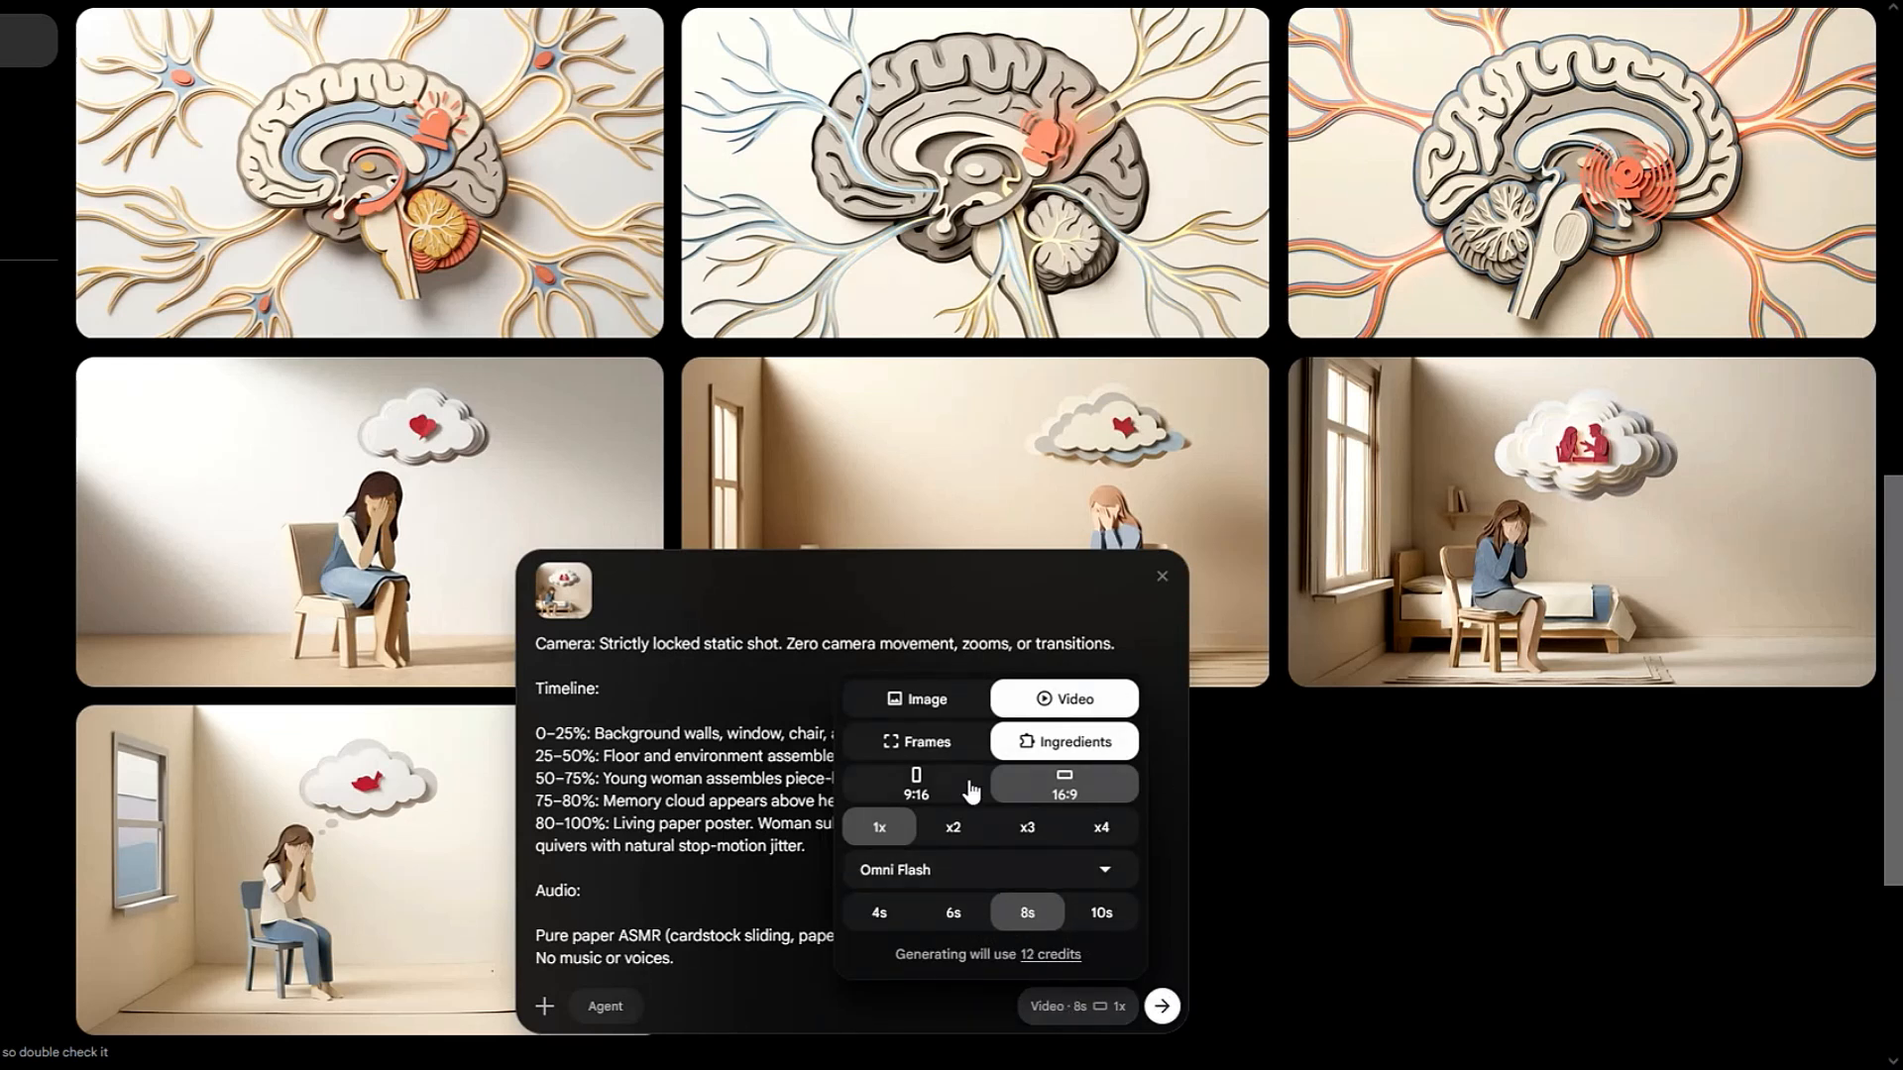
{"action": "left_click", "coordinate": [969, 869]}
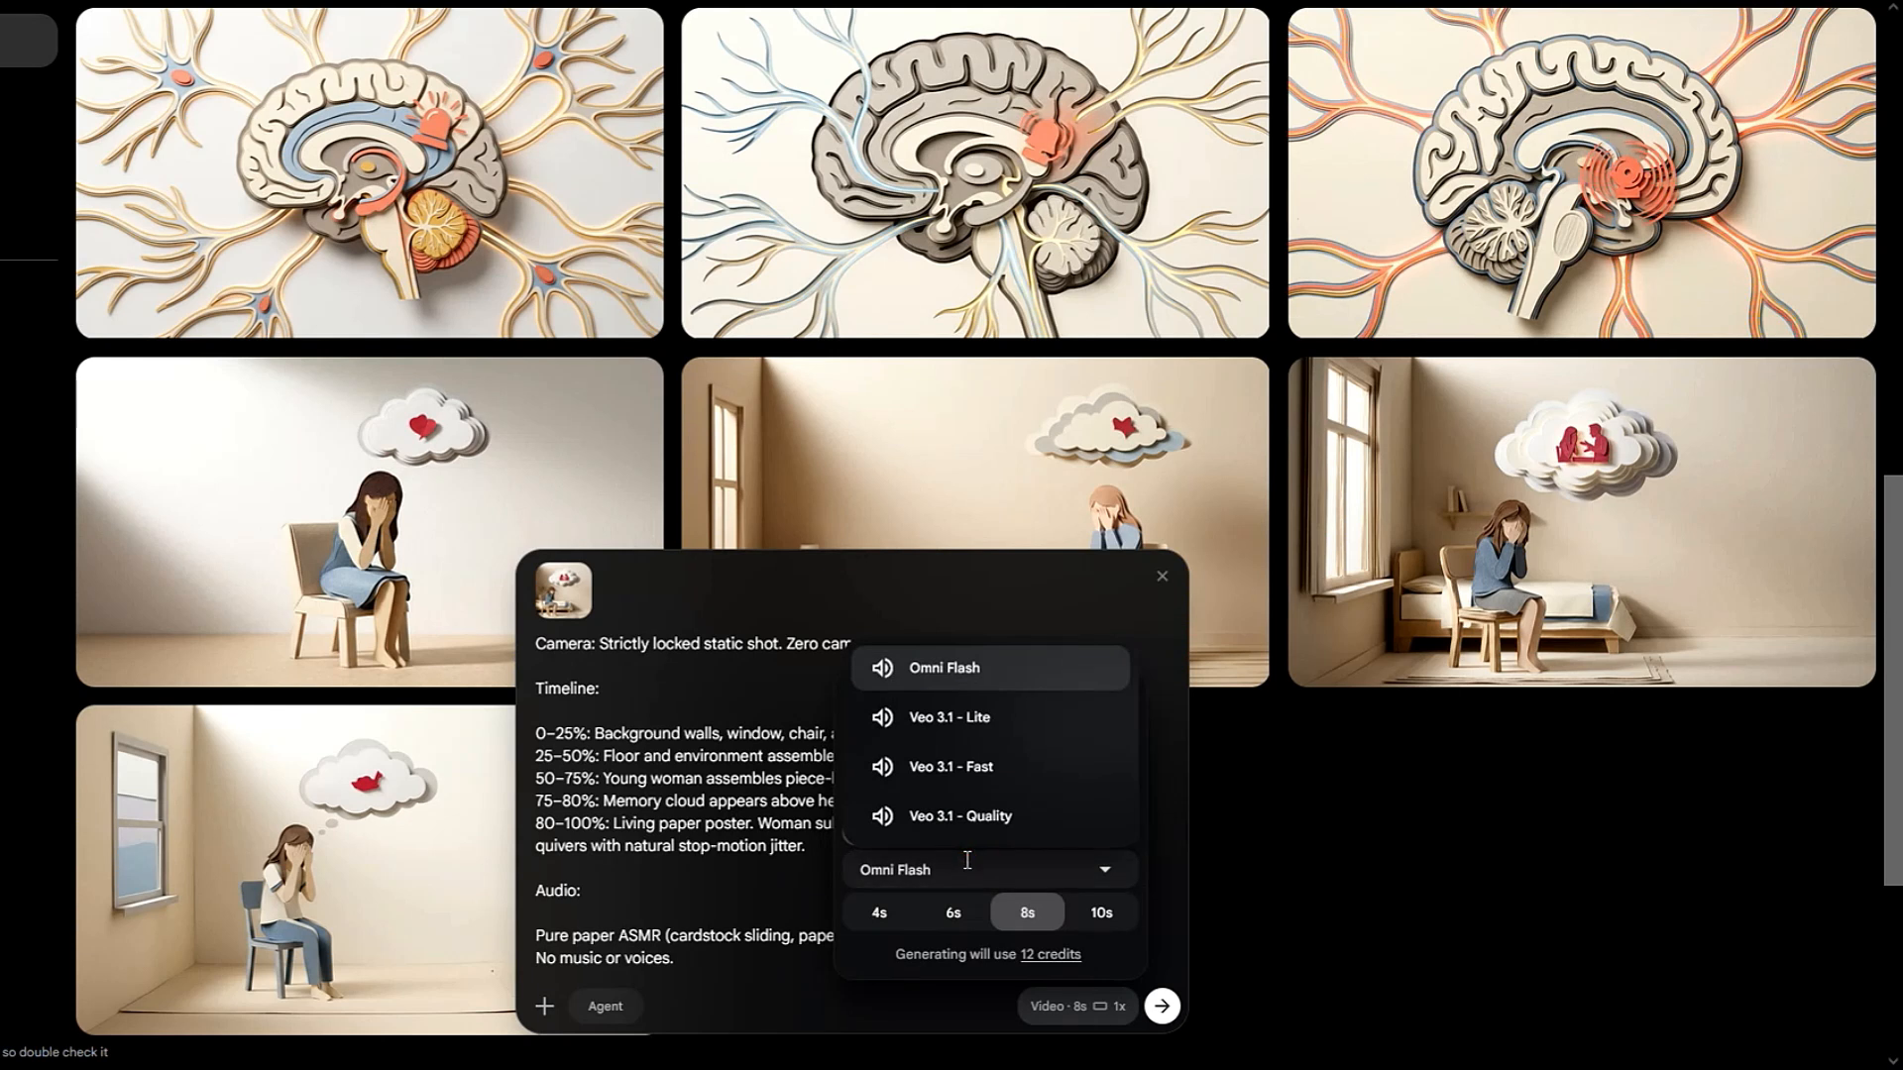
{"action": "left_click", "coordinate": [989, 674]}
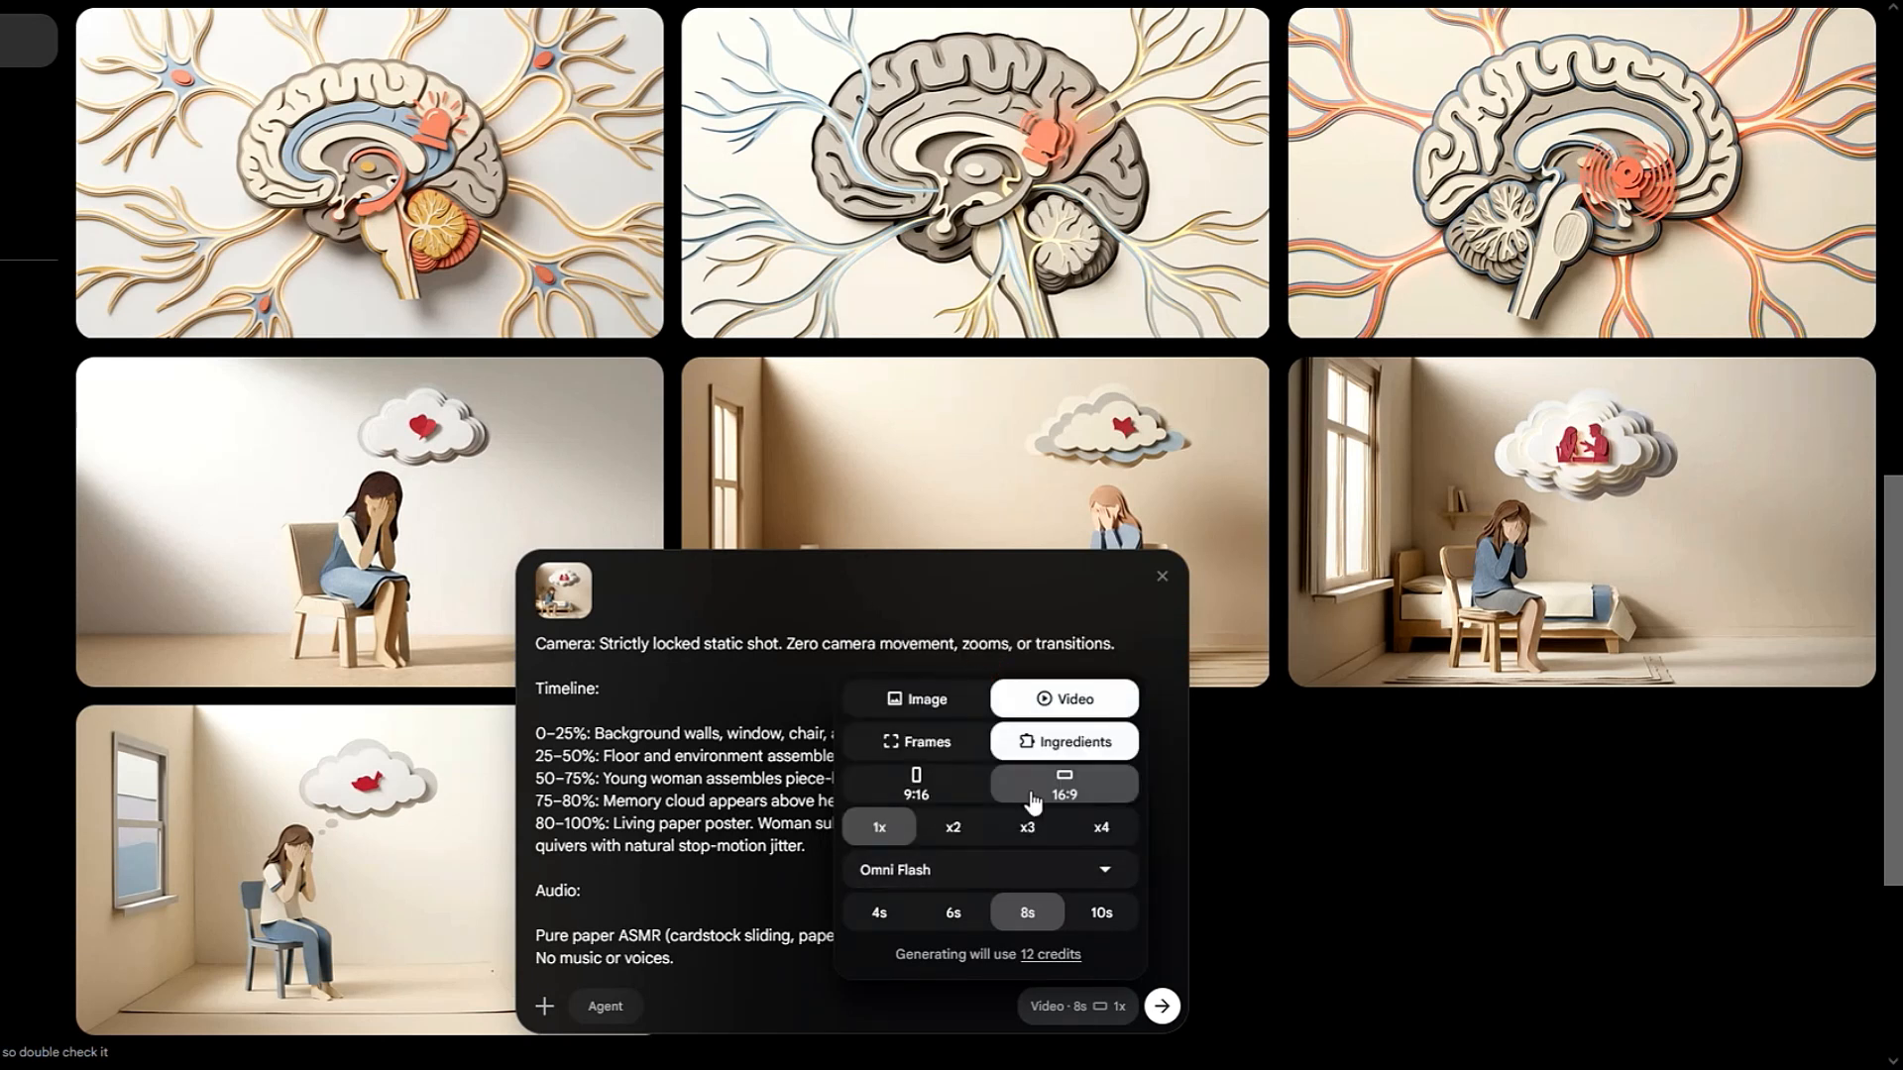
{"action": "left_click", "coordinate": [1162, 1005]}
Step: Open the generated bedroom clip for review
{"action": "left_click", "coordinate": [1400, 302]}
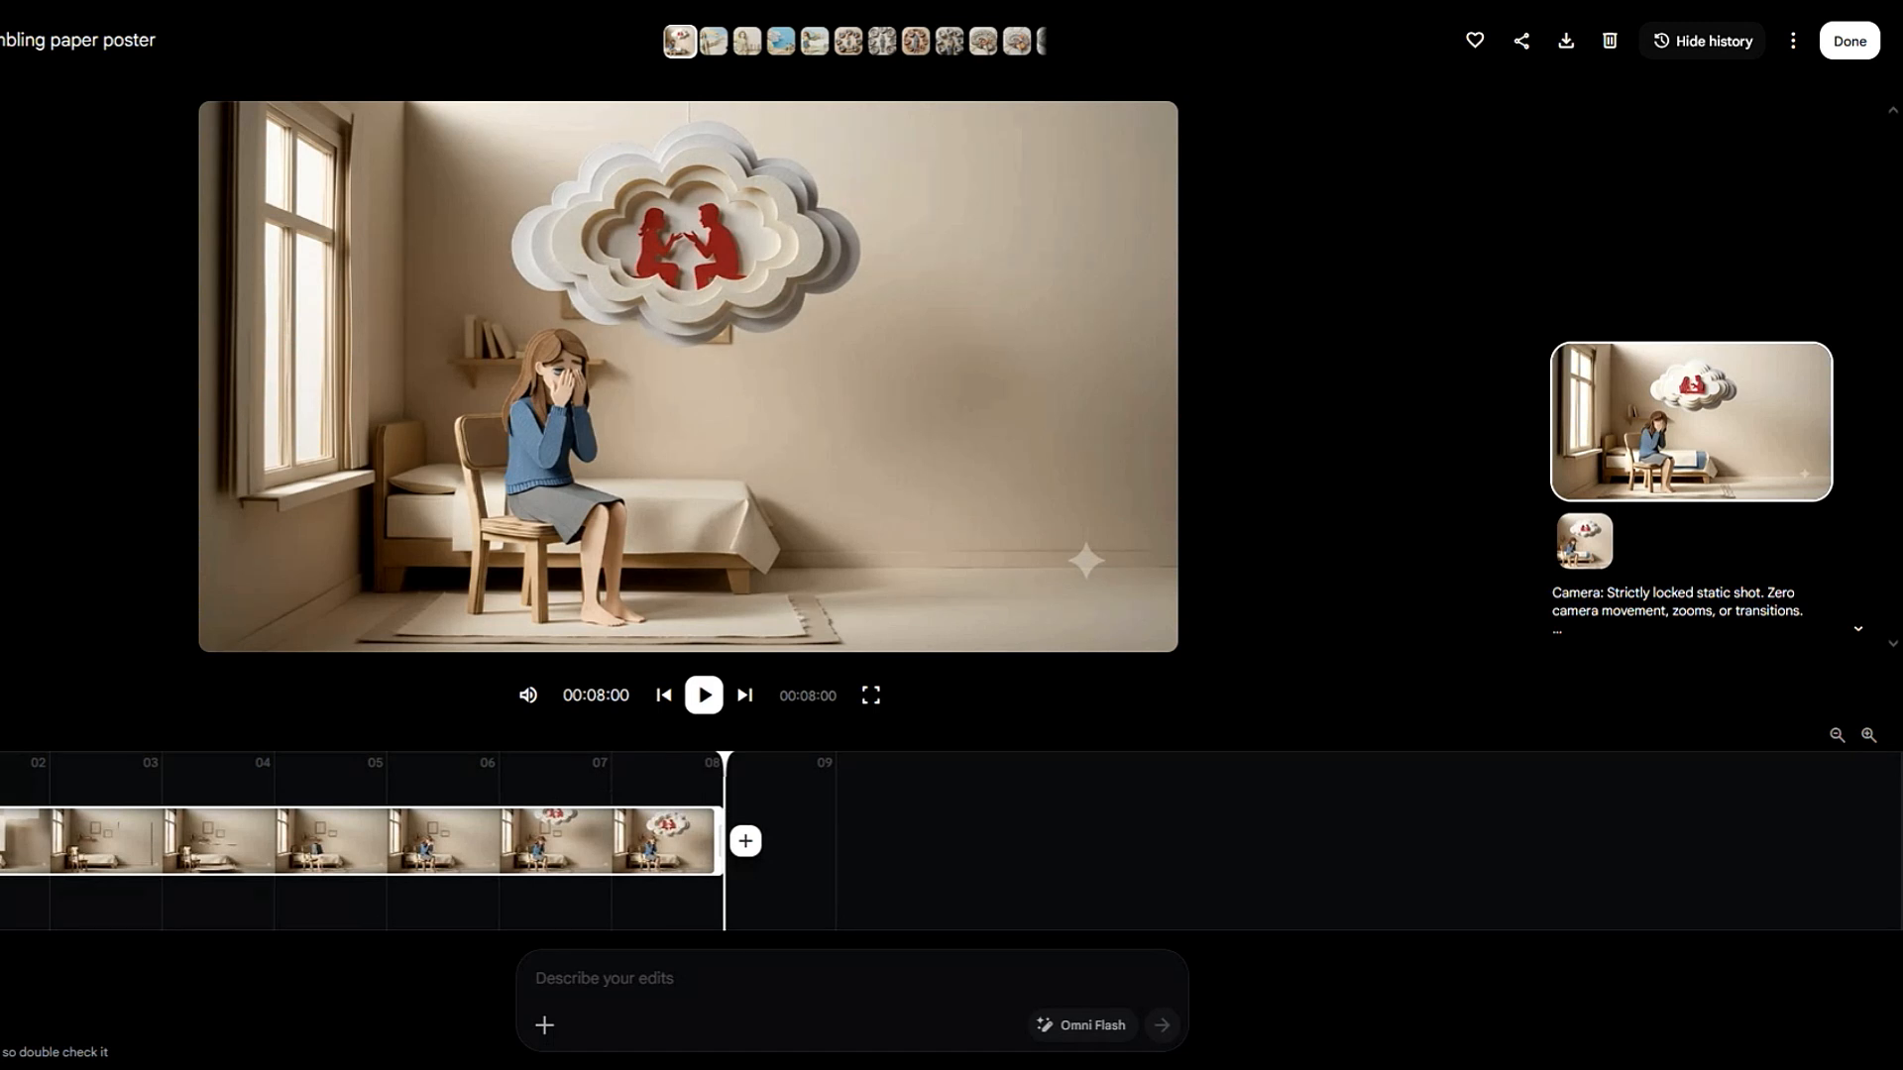
{"action": "left_click", "coordinate": [502, 577]}
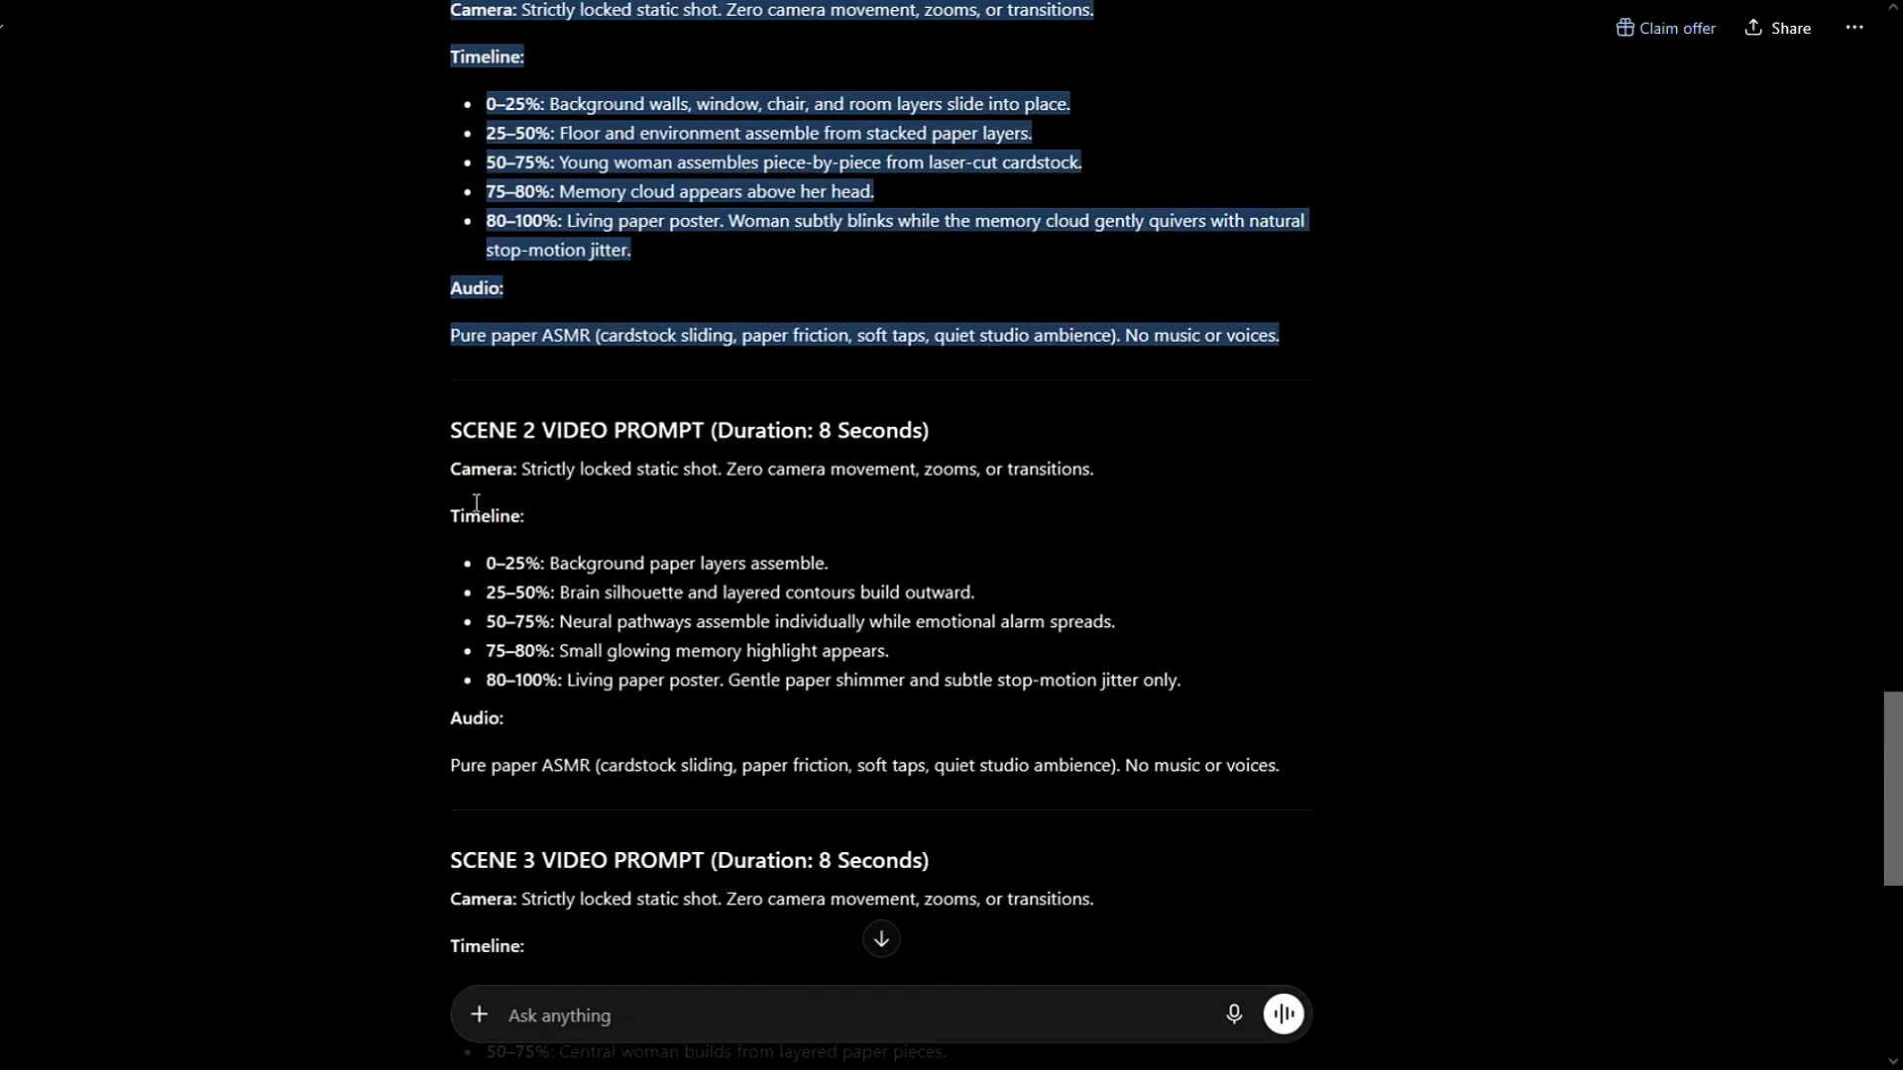
Step: Generate a video from the paper brain image using the Scene 2 video prompt copied from ChatGPT
{"action": "left_click_drag", "start_coordinate": [455, 429], "coordinate": [1330, 773]}
{"action": "left_click", "coordinate": [762, 960]}
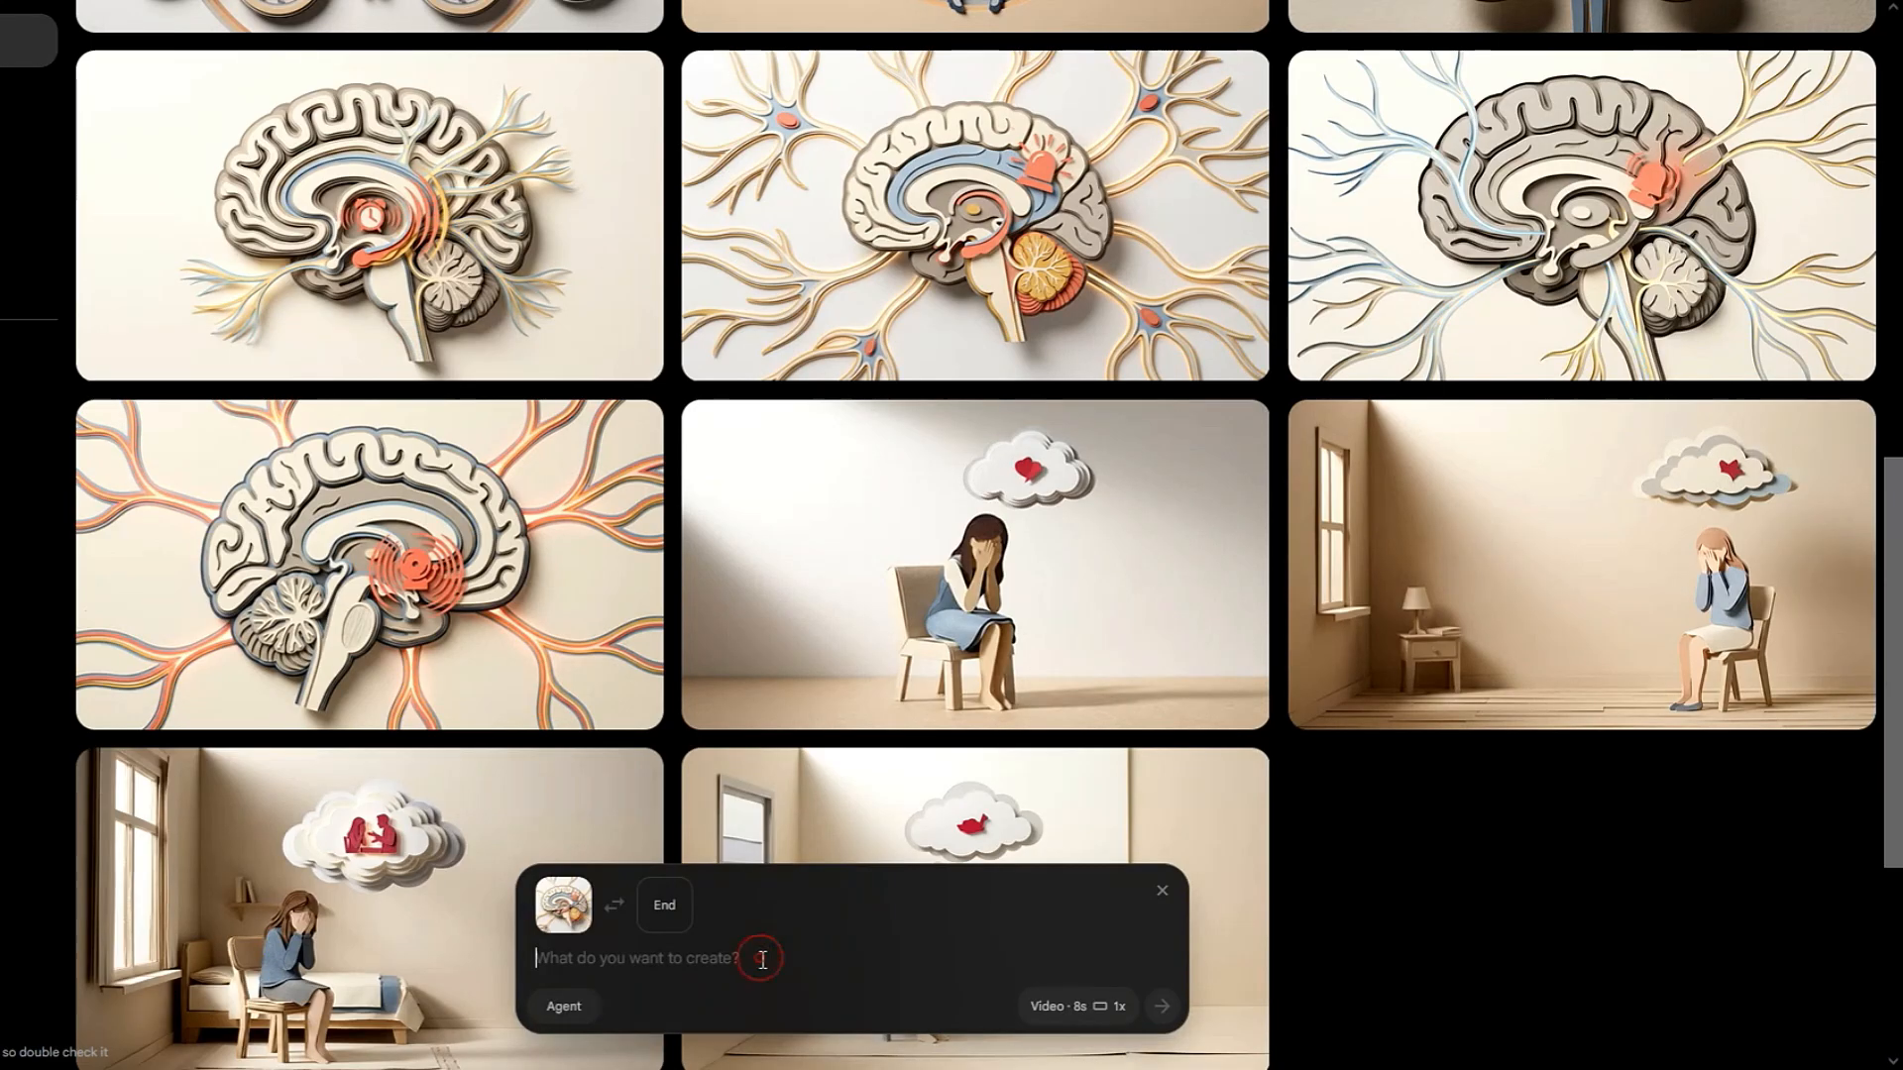
{"action": "key", "text": "ctrl+v"}
{"action": "left_click", "coordinate": [1056, 1006]}
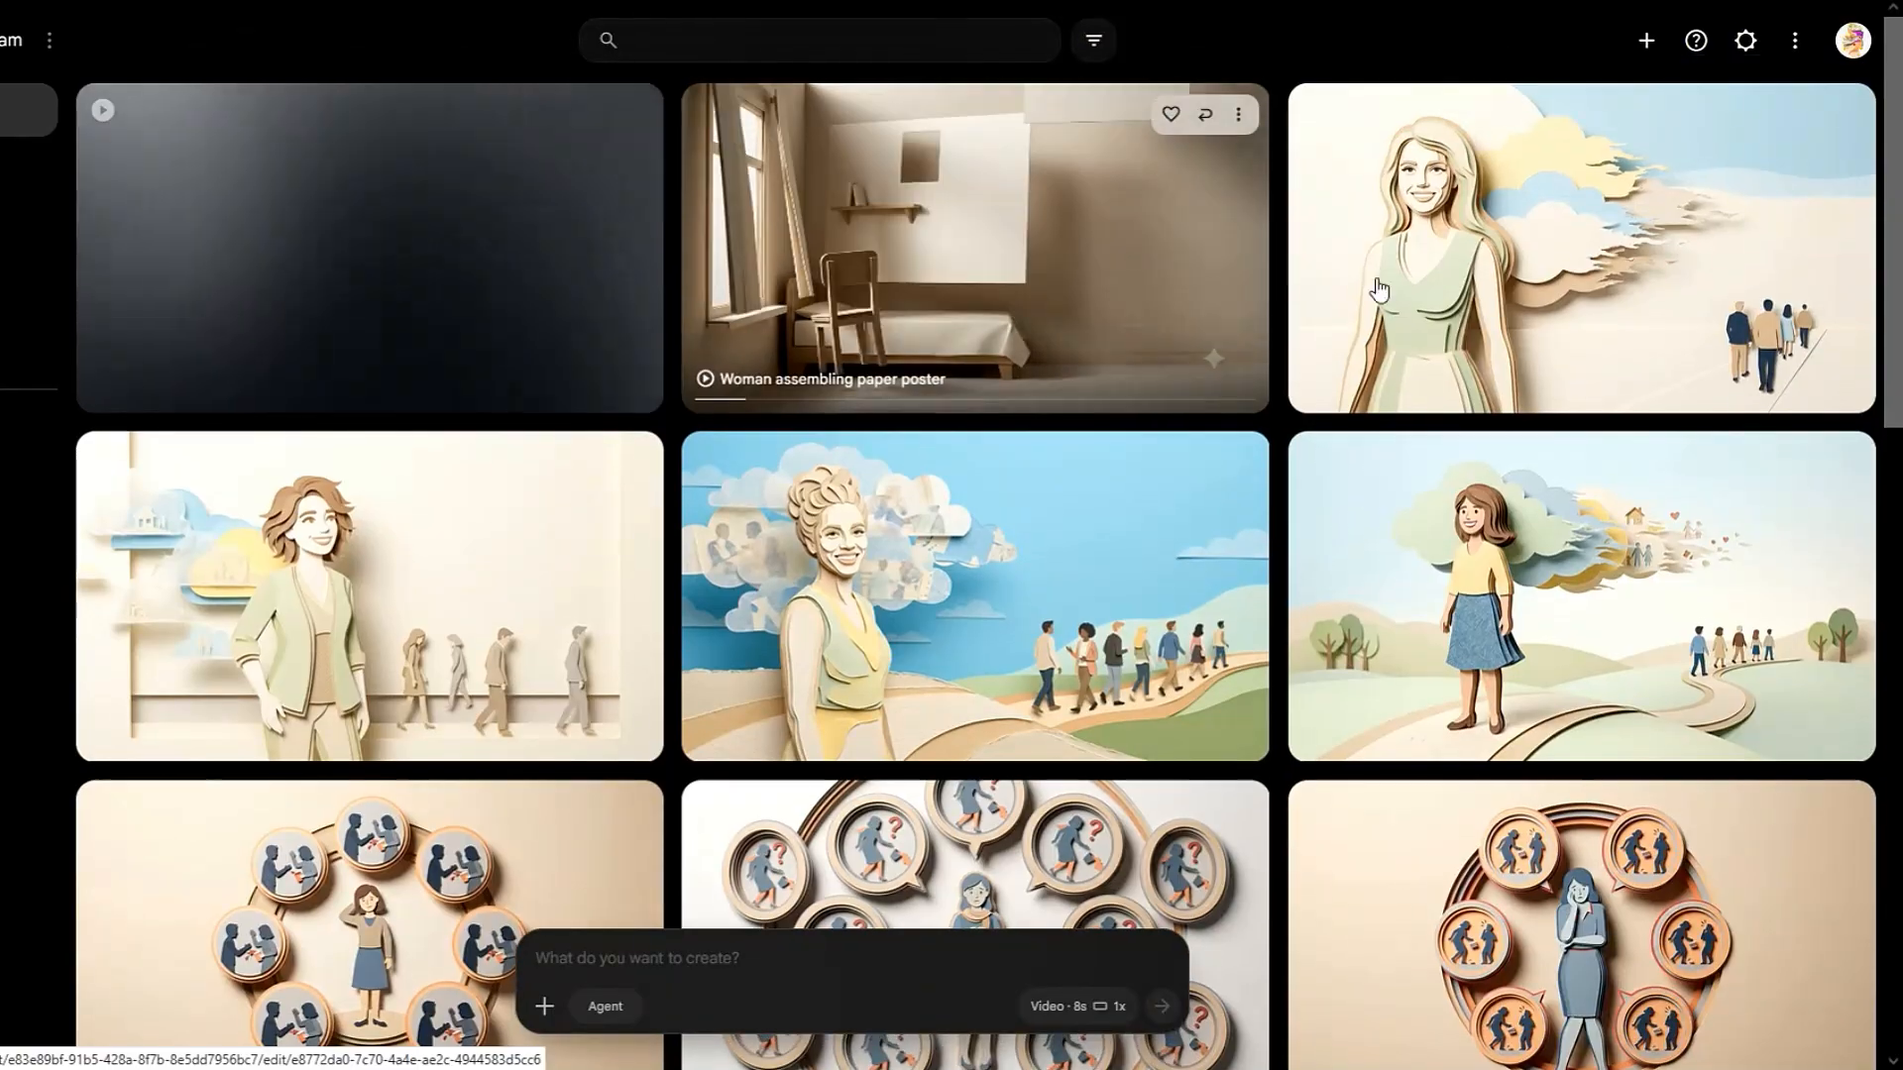
Step: Animate the image of the woman circled by orange memory bubbles with the Scene 3 video prompt in Ingredients mode
{"action": "scroll", "coordinate": [1526, 793], "scroll_direction": "down", "scroll_amount": 4}
{"action": "left_click", "coordinate": [1844, 407]}
{"action": "left_click", "coordinate": [1754, 456]}
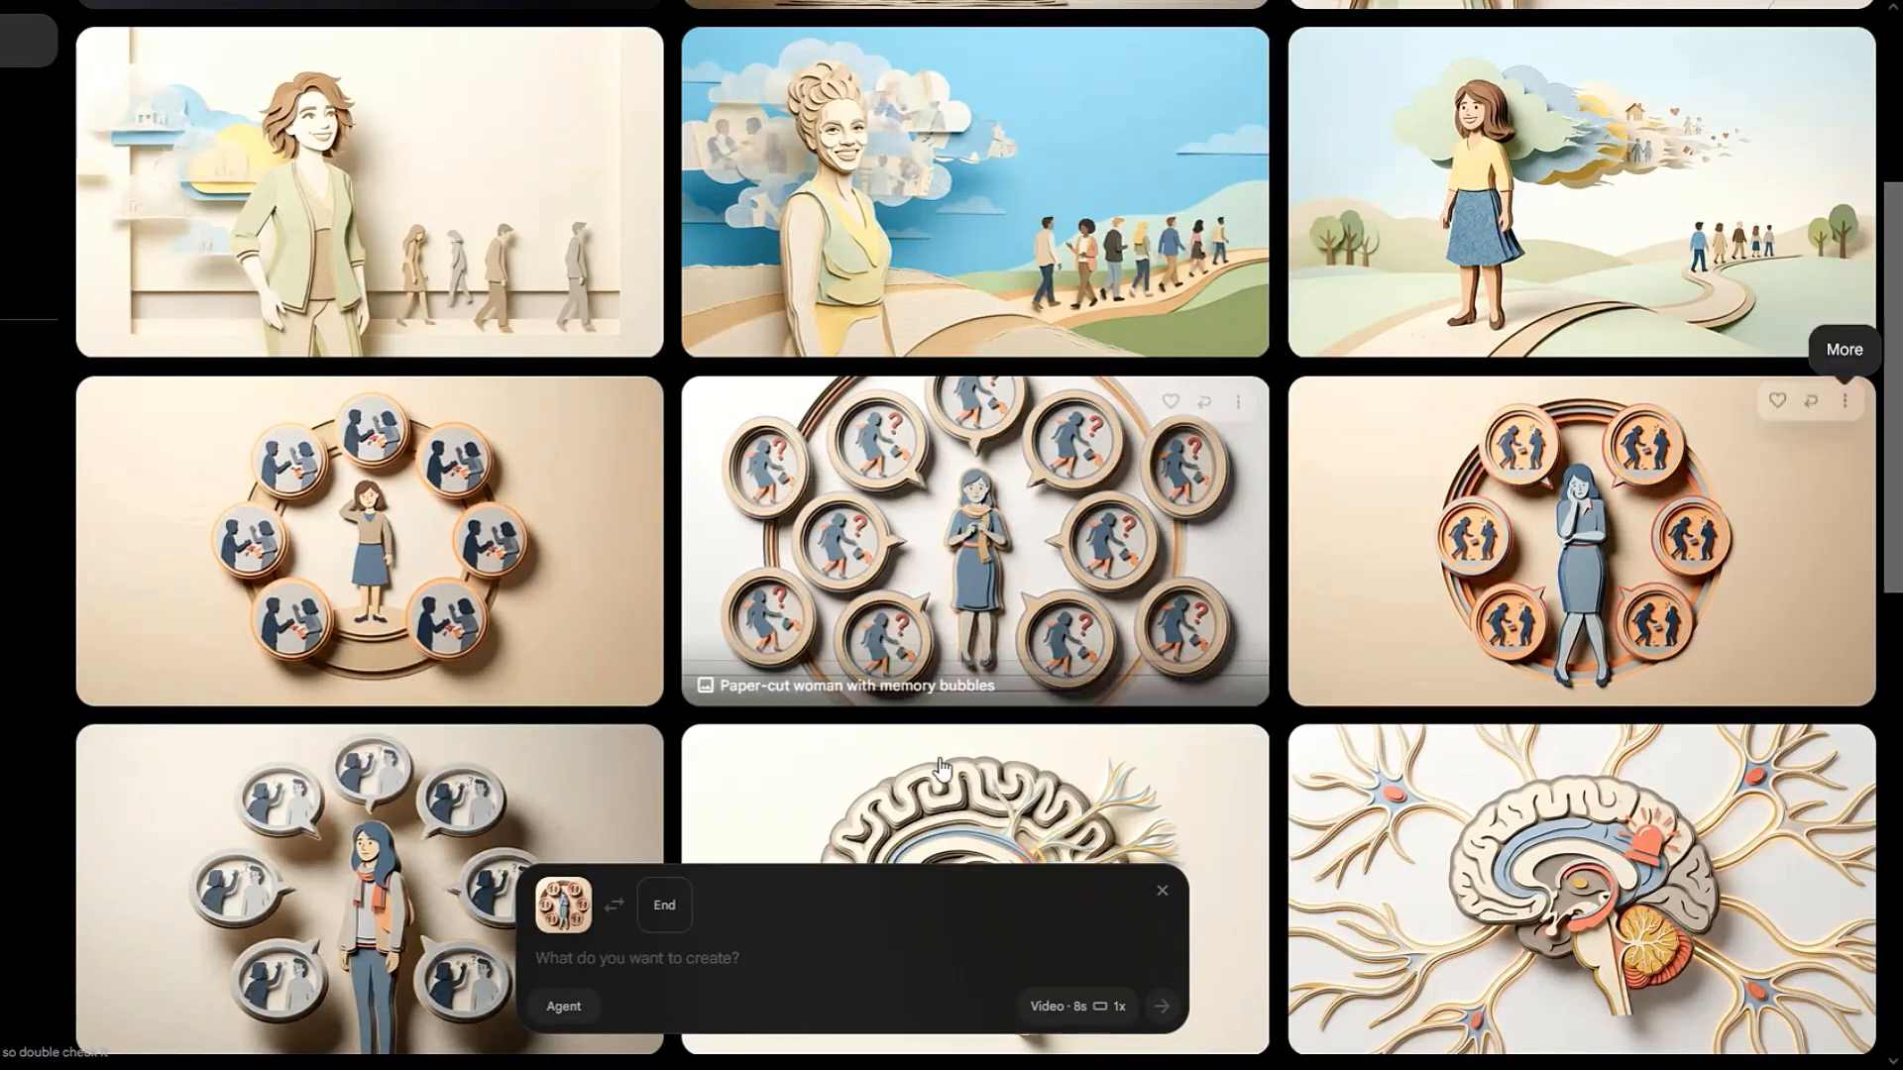
{"action": "left_click", "coordinate": [793, 959]}
{"action": "key", "text": "ctrl+v"}
{"action": "left_click", "coordinate": [1085, 1009]}
{"action": "left_click", "coordinate": [1092, 755]}
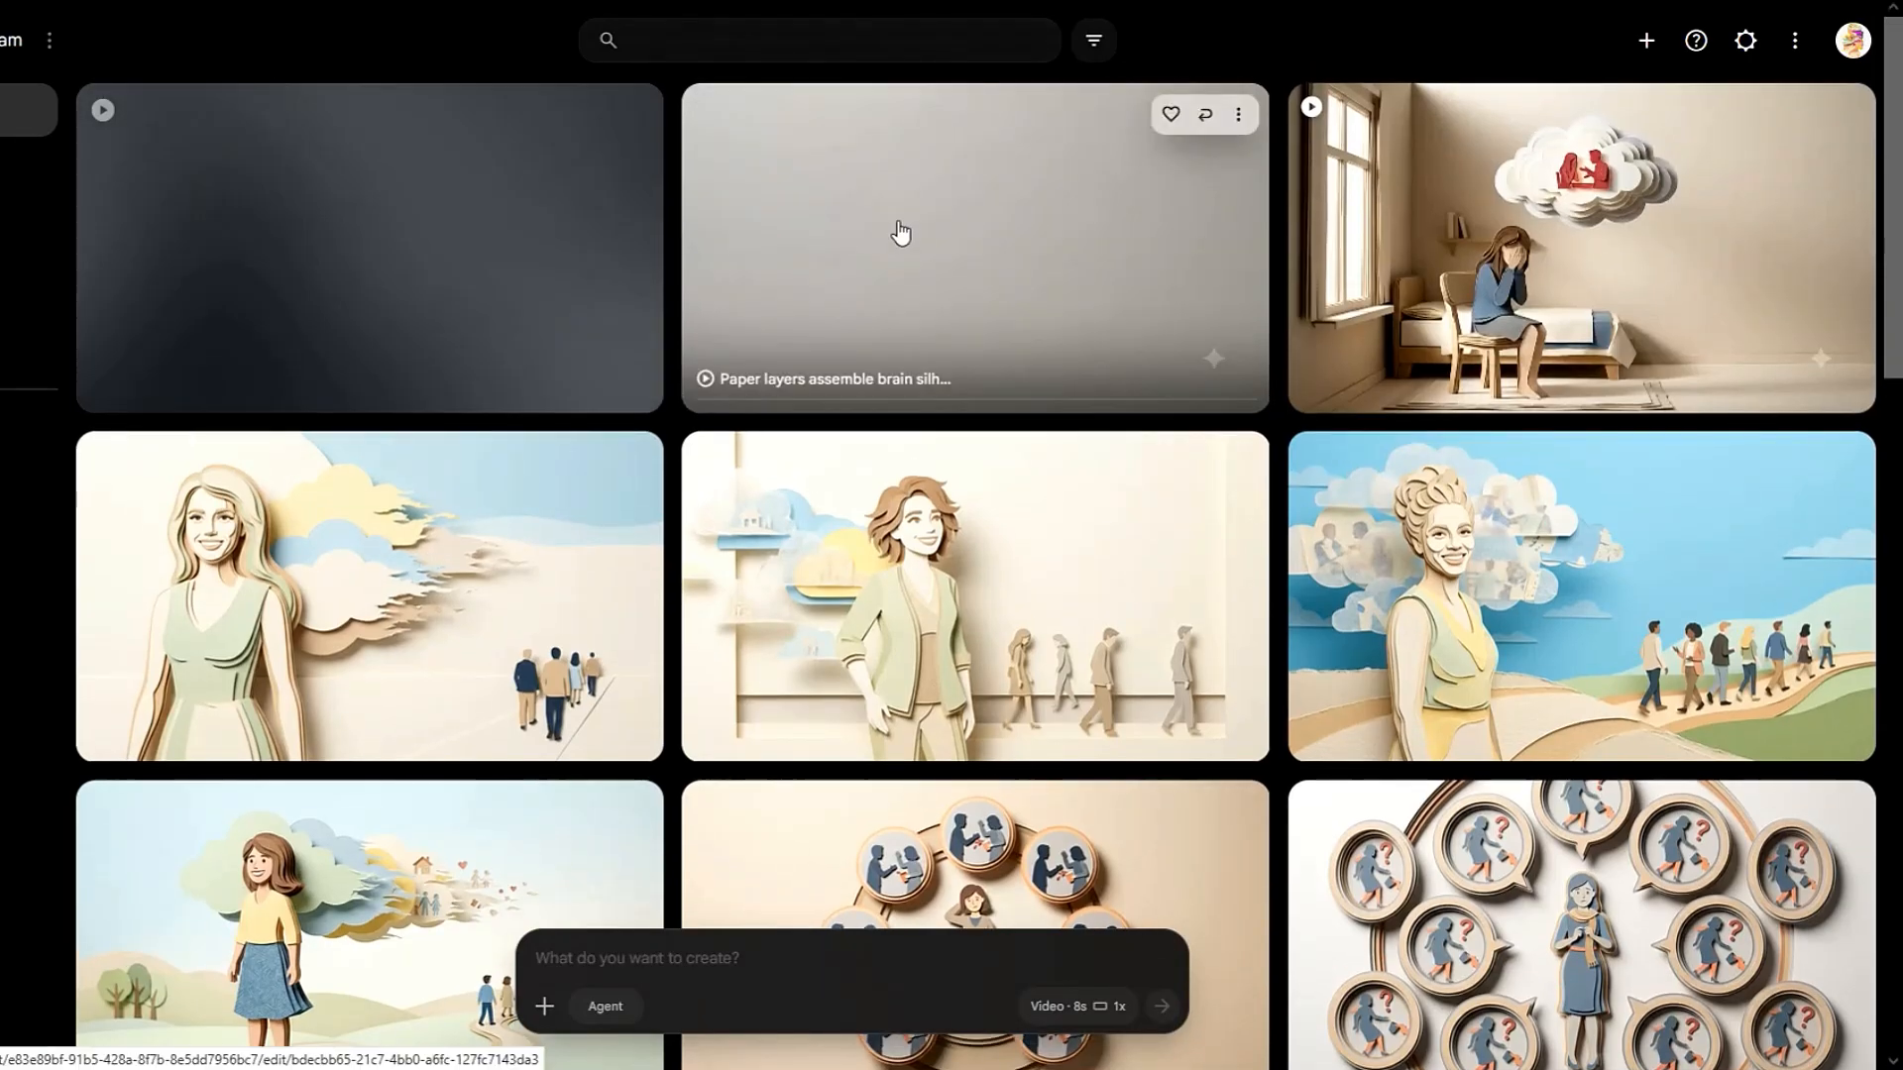
Step: Download the bedroom clip at its original 720p size
{"action": "left_click", "coordinate": [896, 229]}
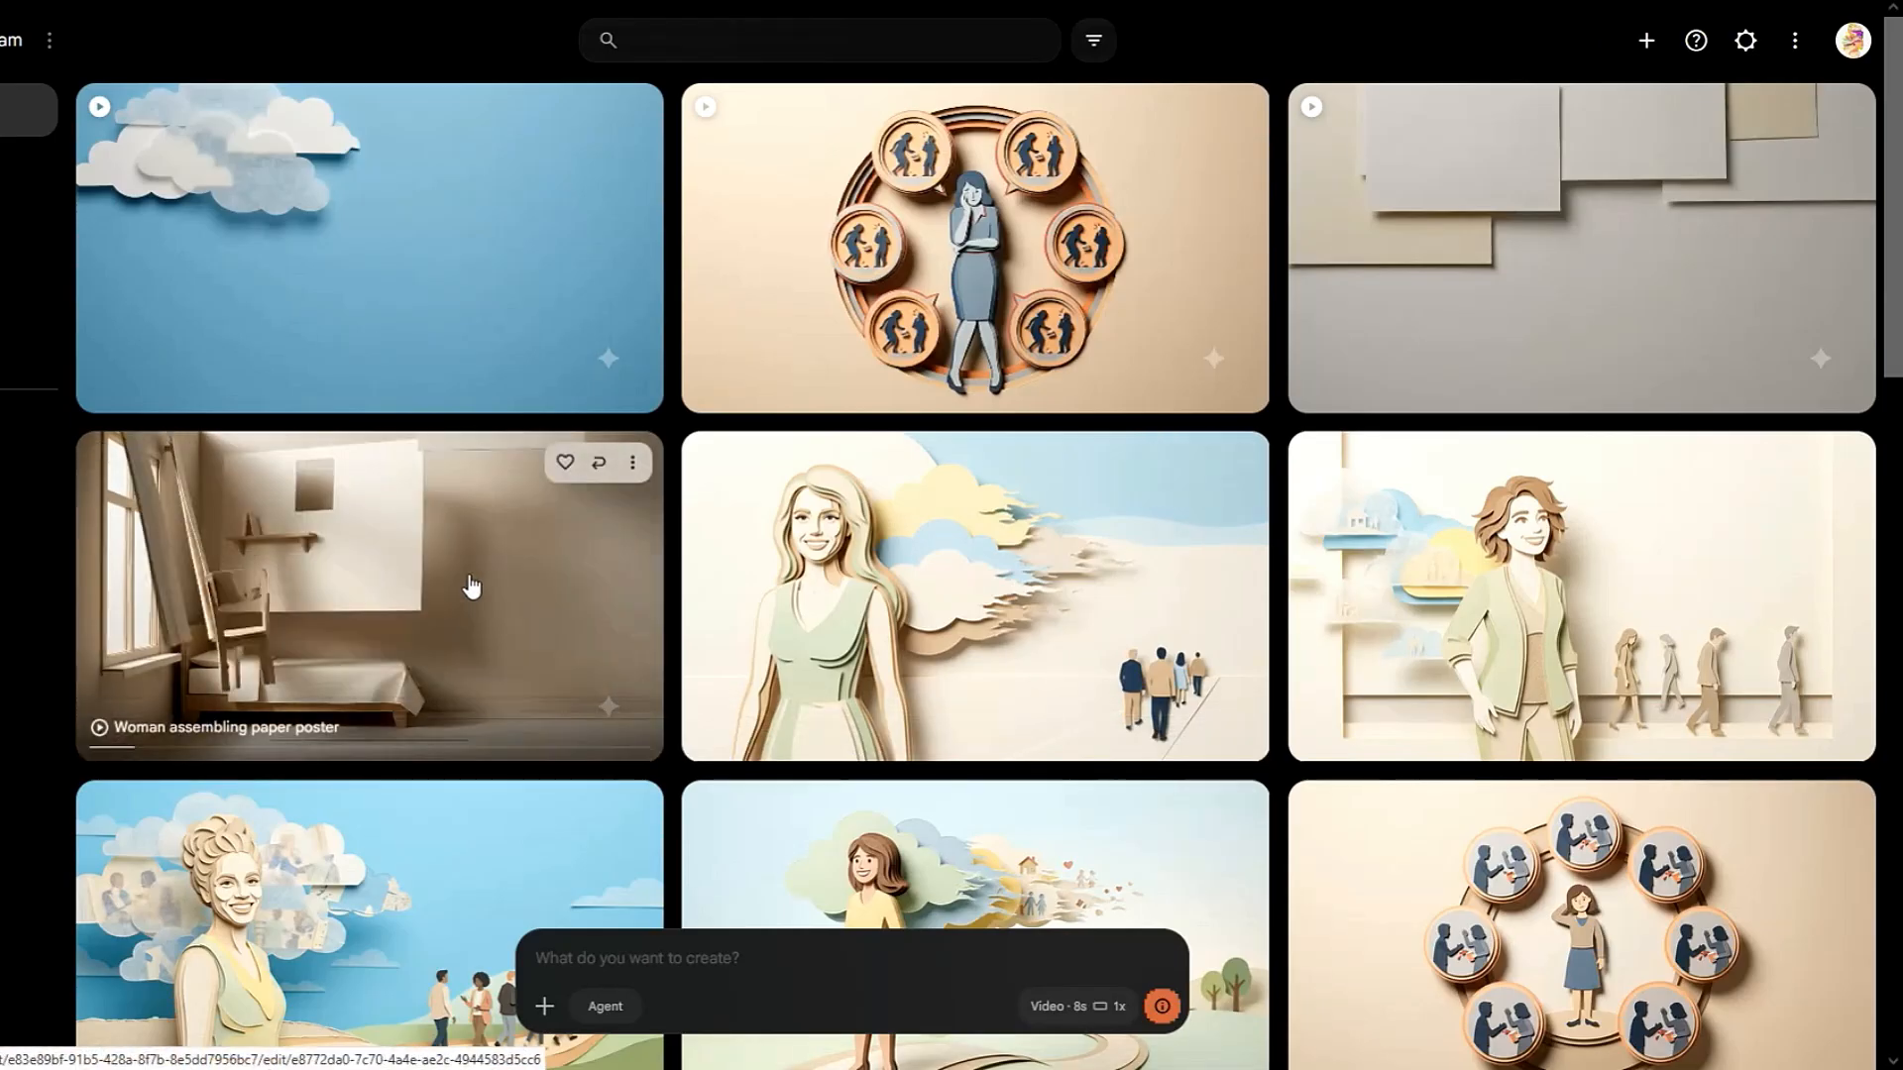
{"action": "left_click", "coordinate": [630, 462]}
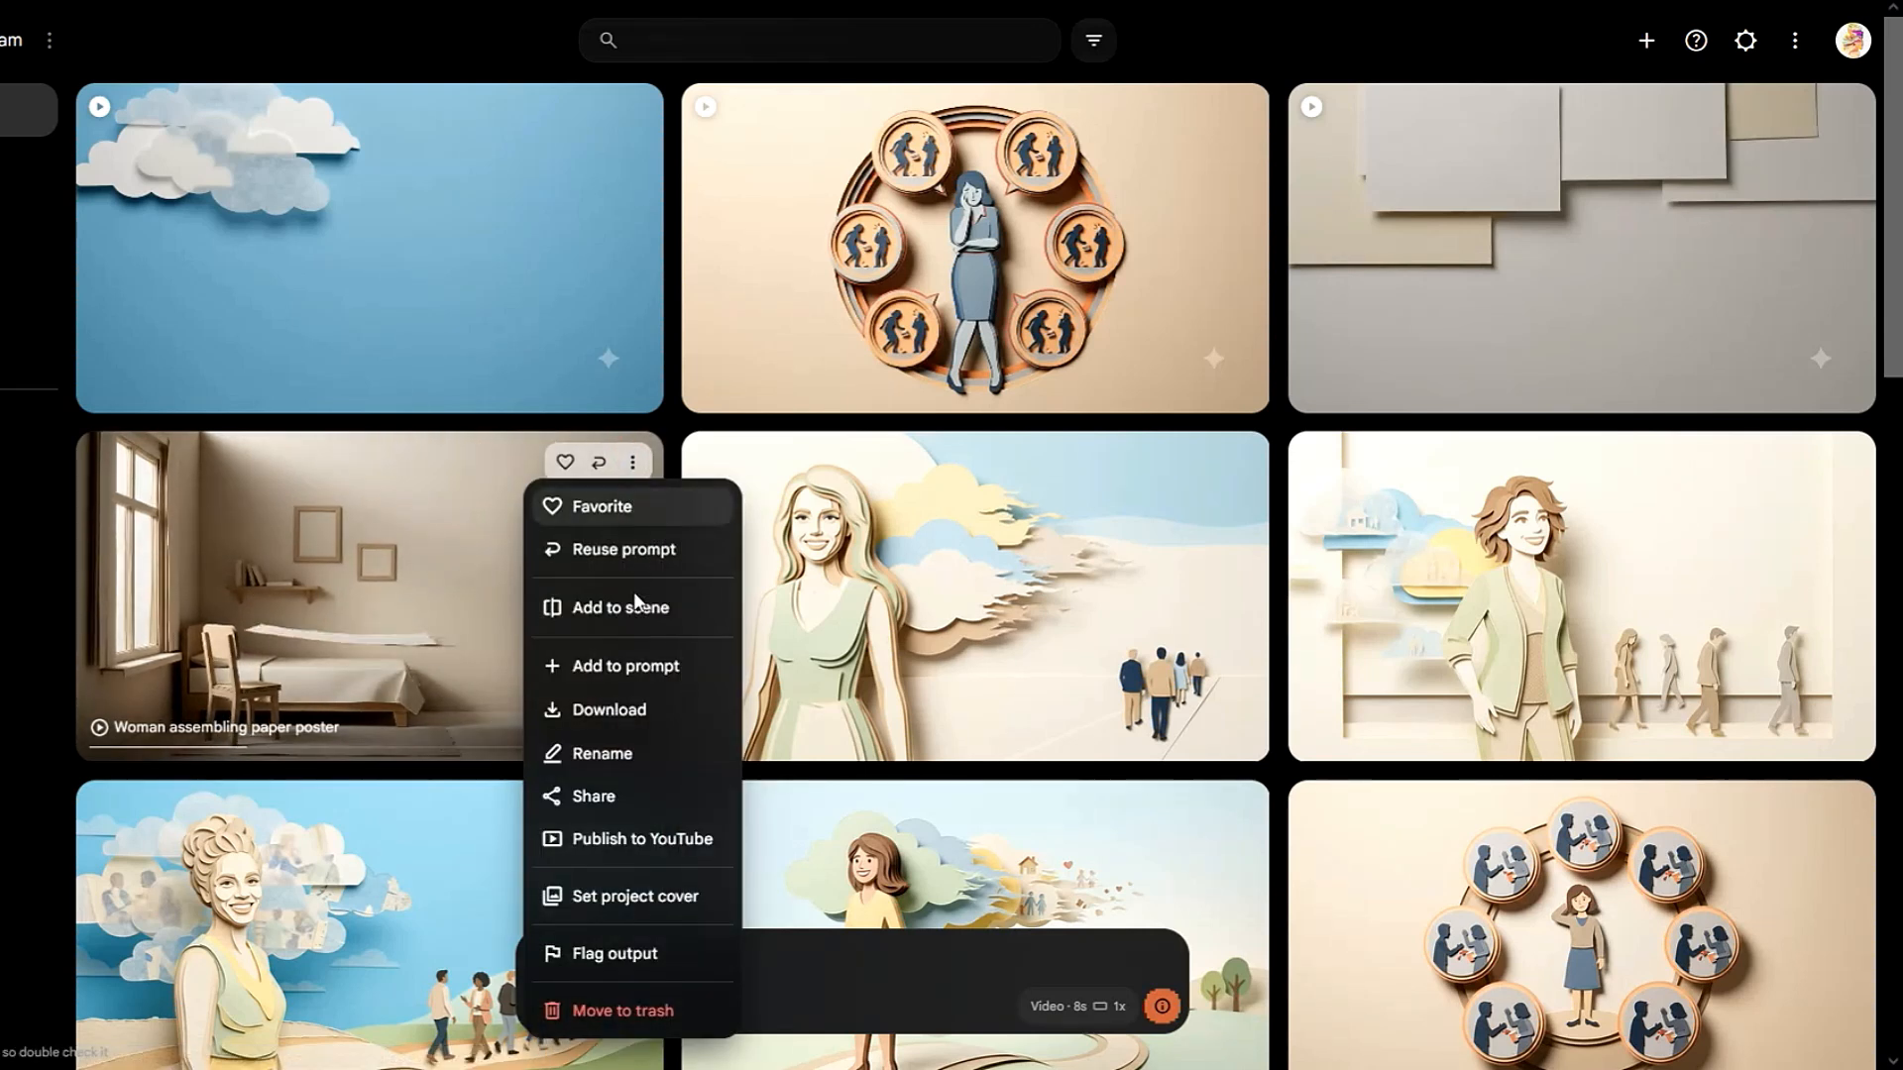
{"action": "mouse_move", "coordinate": [630, 712]}
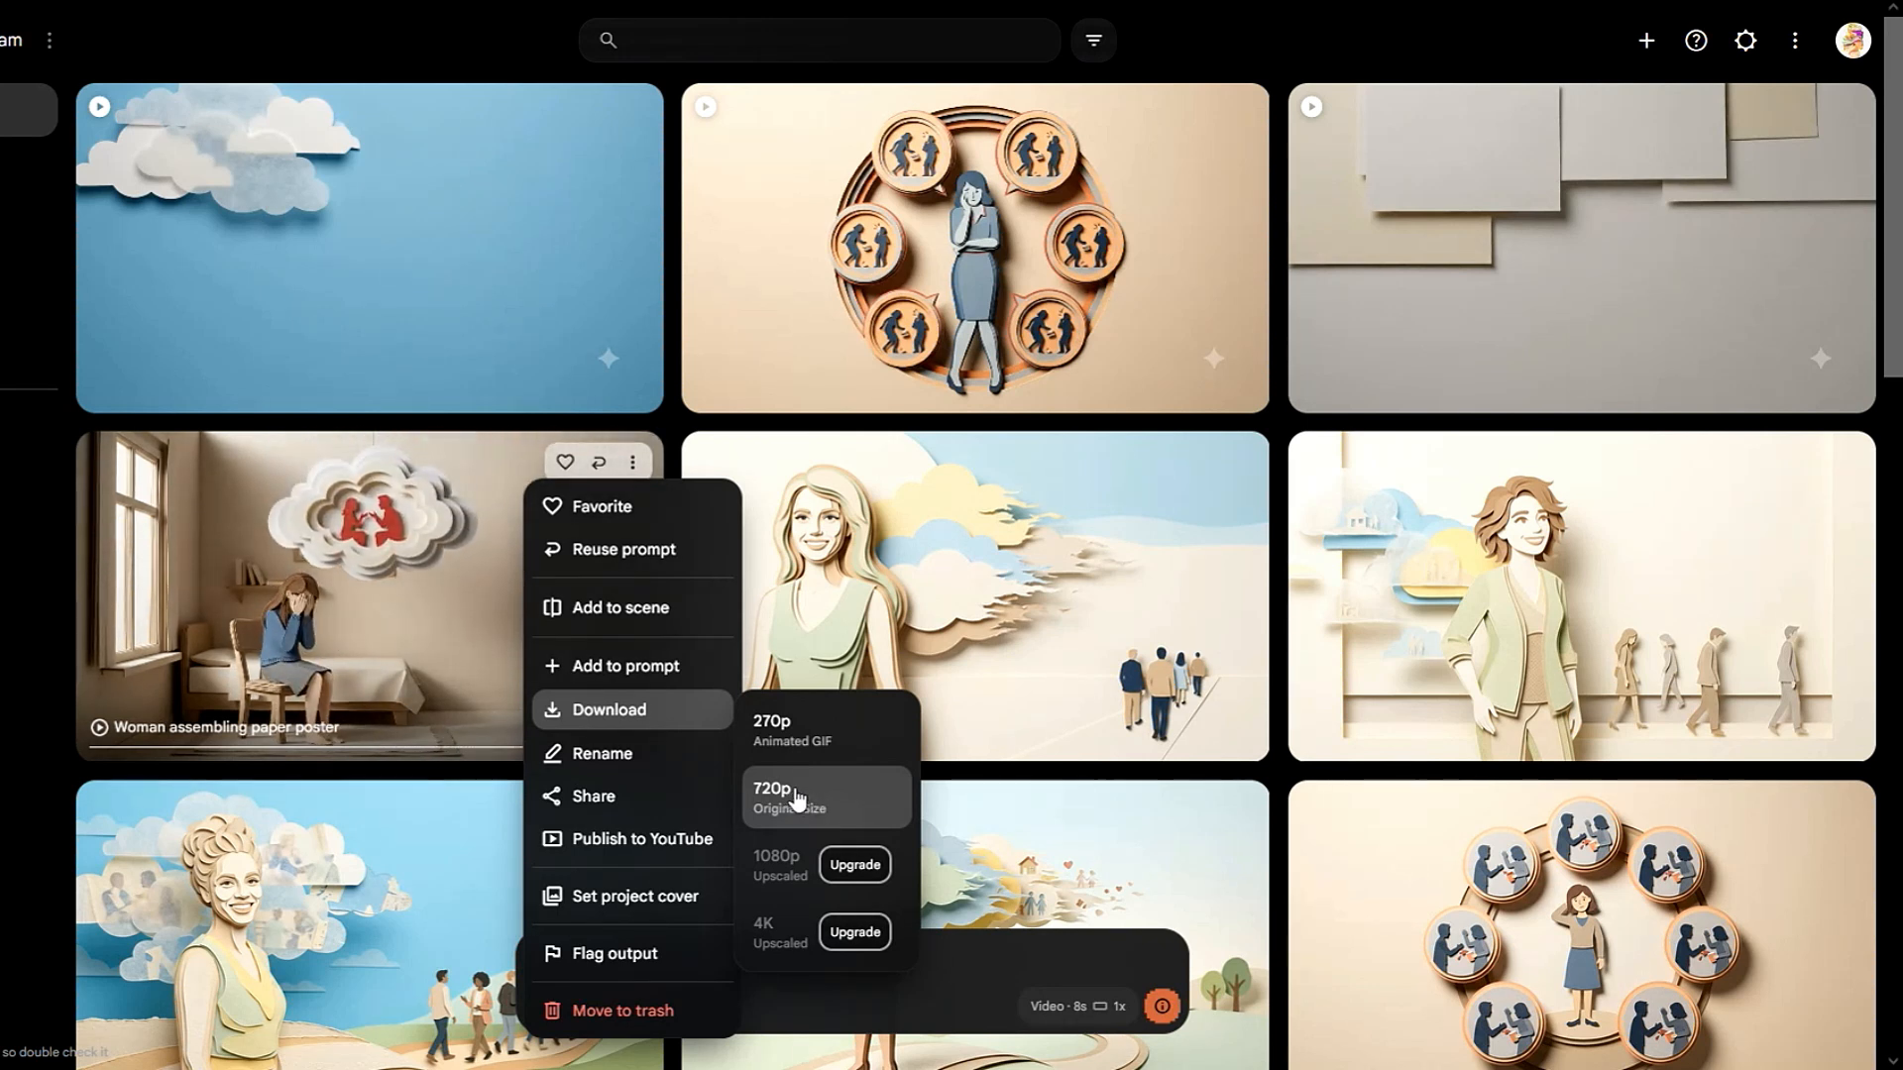
Step: Switch to ElevenLabs, open Text to Speech, and select the four-scene full script in ChatGPT for the narration
{"action": "left_click", "coordinate": [1475, 23]}
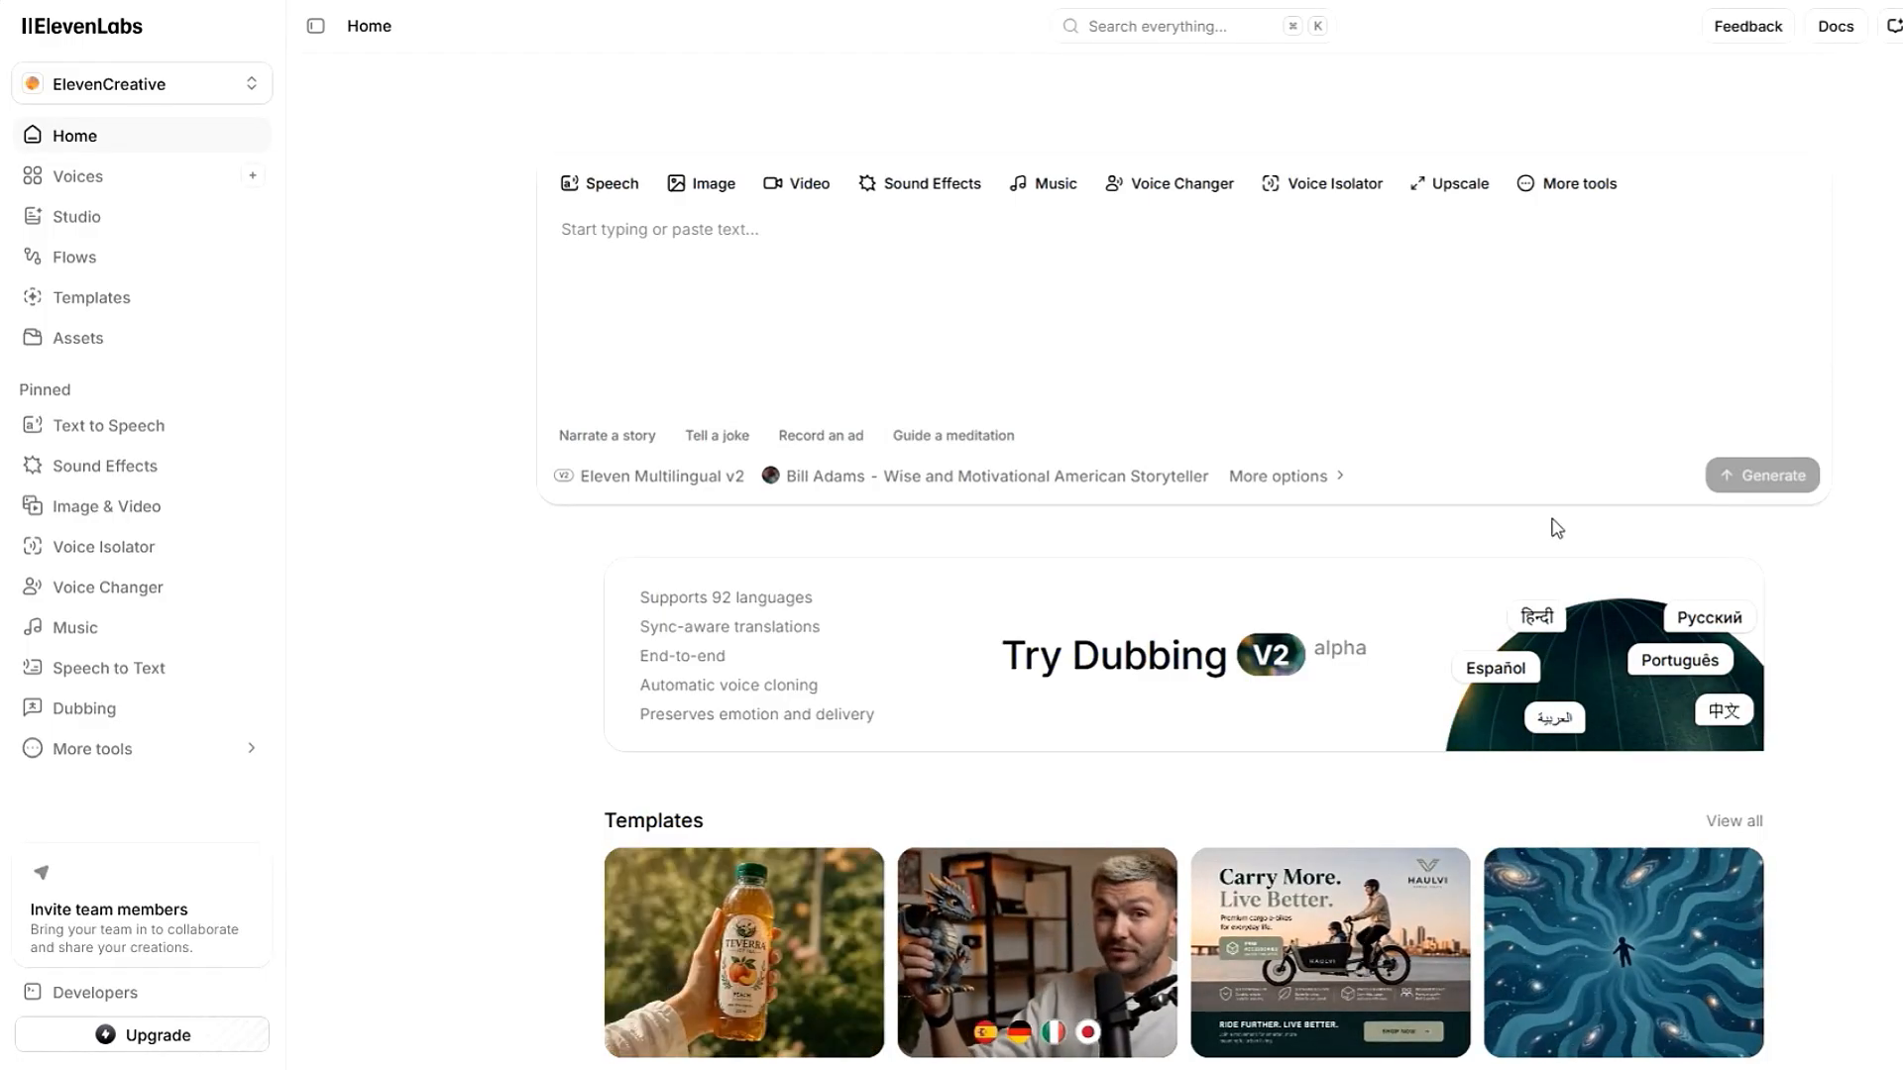
{"action": "left_click", "coordinate": [148, 426]}
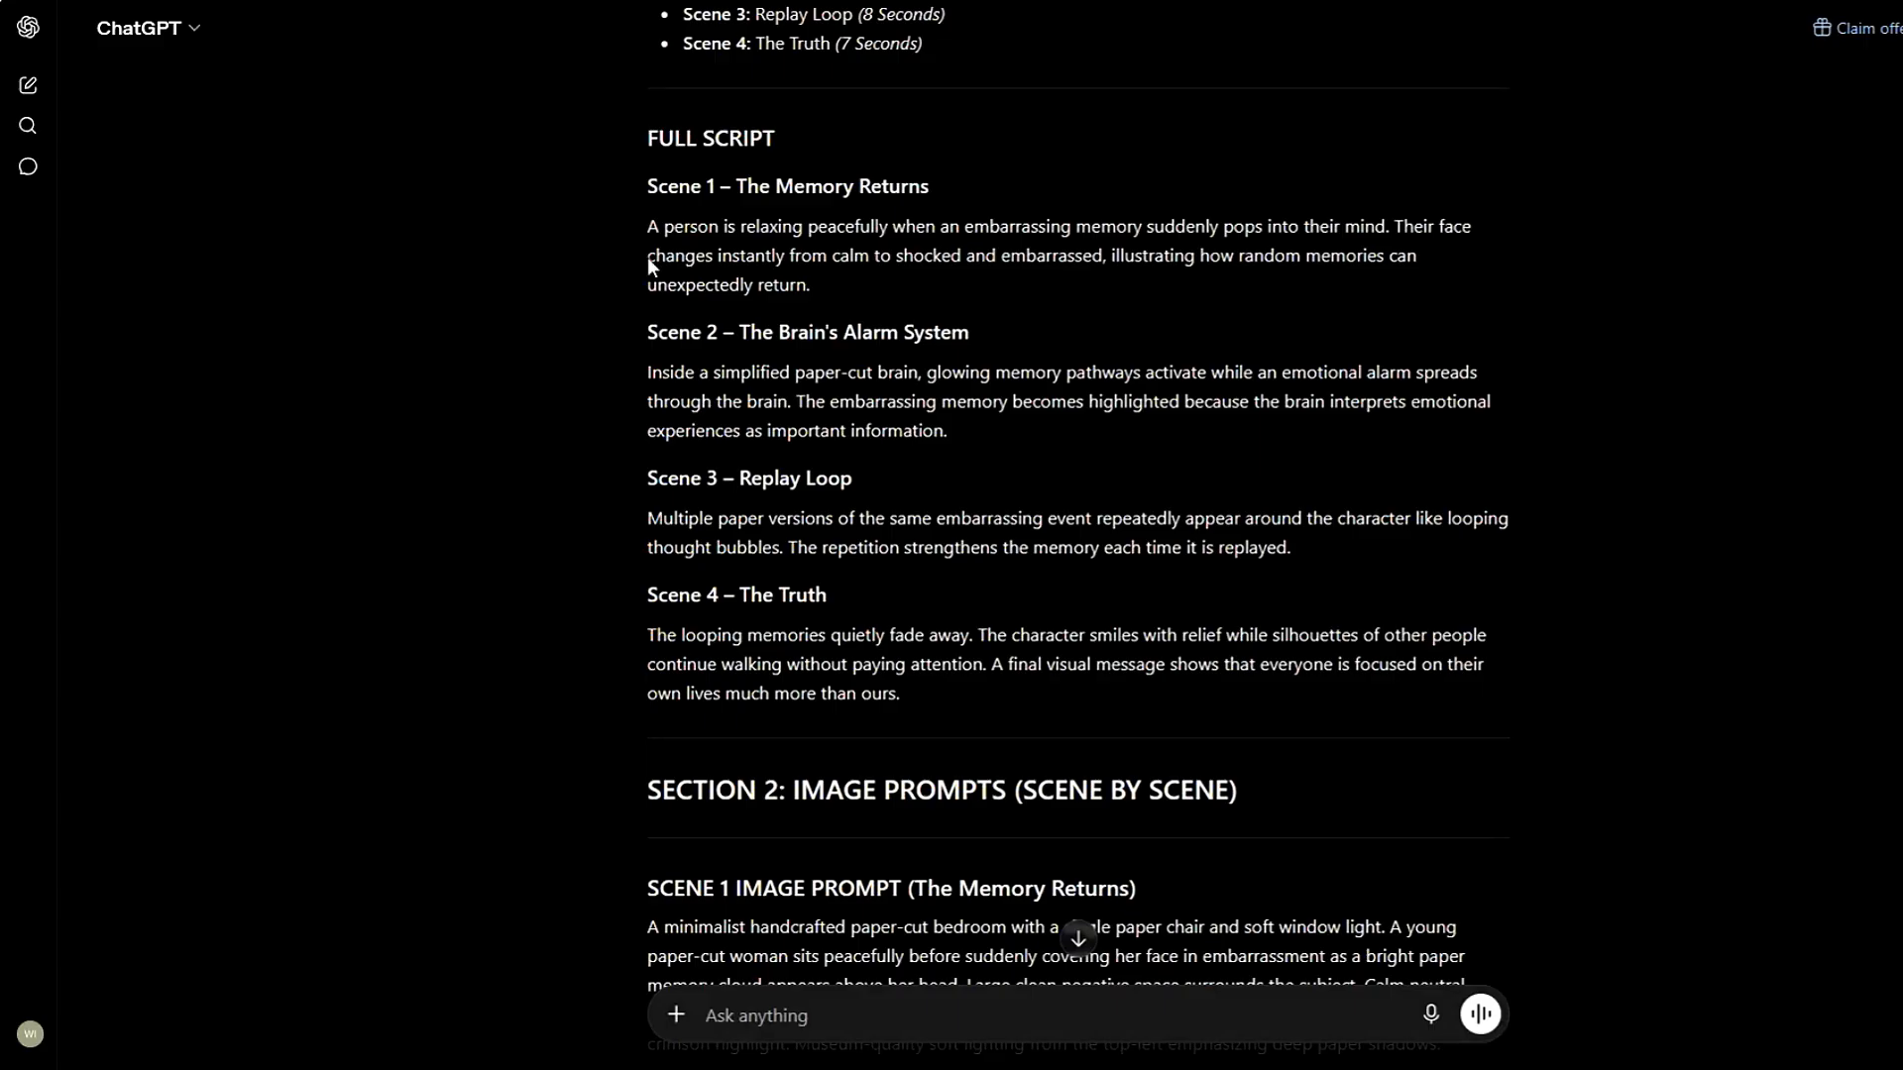
{"action": "left_click_drag", "start_coordinate": [647, 226], "coordinate": [1015, 693]}
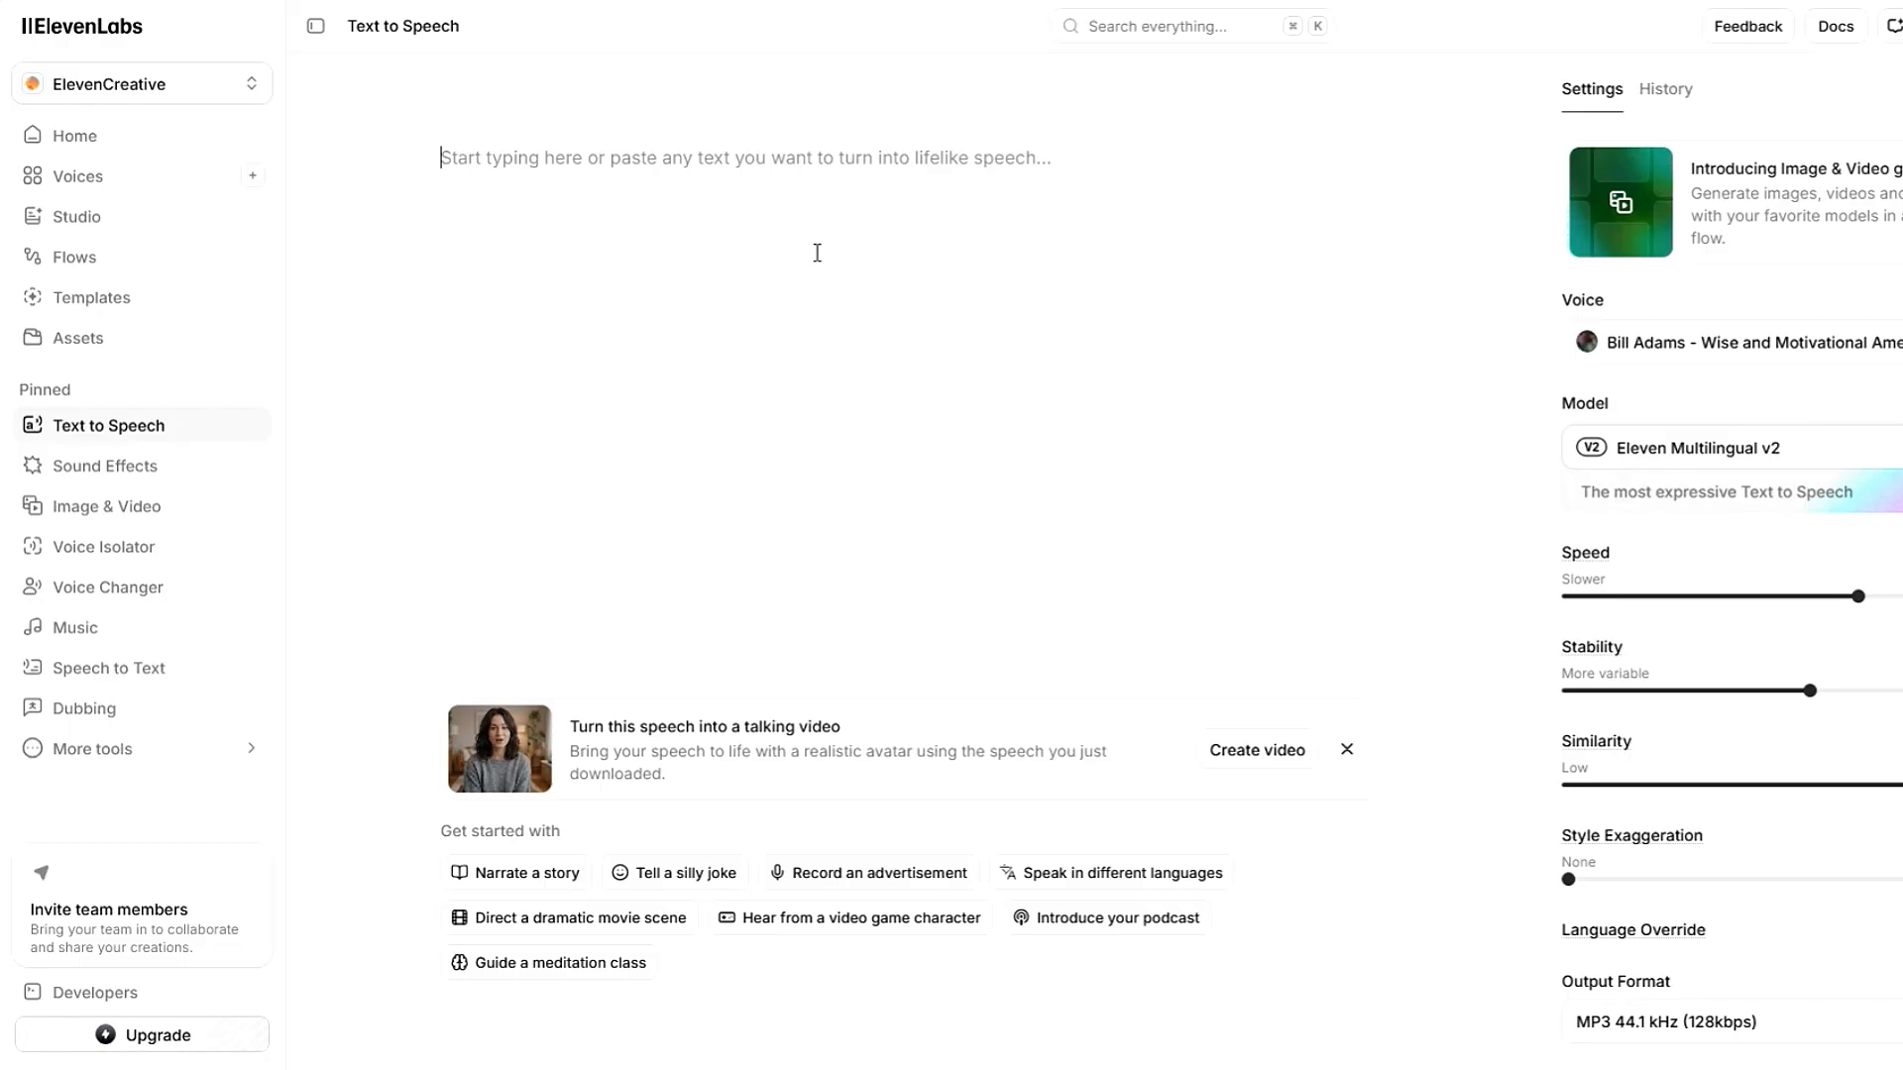
Step: Enter the condensed four-paragraph narration as the speech text, deleting the scene headings so only the spoken lines remain
{"action": "type", "text": "A person is relaxing peacefully when an embarrassing memory suddenly pops into their mind. Their face changes instantly from calm to shocked and embarrassed, illustrating how random memories can unexpectedly return.  Scene 2 – The Brain's Alarm System  Inside a simplified paper-cut brain, glowing memory pathways activate while an emotional alarm spreads through the brain. The embarrassing memory becomes highlighted because the brain interprets emotional experiences as important information.  Scene 3 – Replay Loop  Multiple paper versions of the same embarrassing event repeatedly appear around the character like looping thought bubbles. The repetition strengthens the memory each time it is replayed.  Scene 4 – The Truth  The looping memories quietly fade away. The character smiles with relief while silhouettes of other people continue walking without paying attention. A final visual message shows that everyone is focused on their own lives much more than ours."}
{"action": "triple_click", "coordinate": [778, 264]}
{"action": "key", "text": "BackSpace"}
{"action": "left_click_drag", "start_coordinate": [639, 399], "coordinate": [440, 400]}
{"action": "key", "text": "BackSpace"}
{"action": "left_click_drag", "start_coordinate": [614, 534], "coordinate": [440, 534]}
{"action": "key", "text": "BackSpace"}
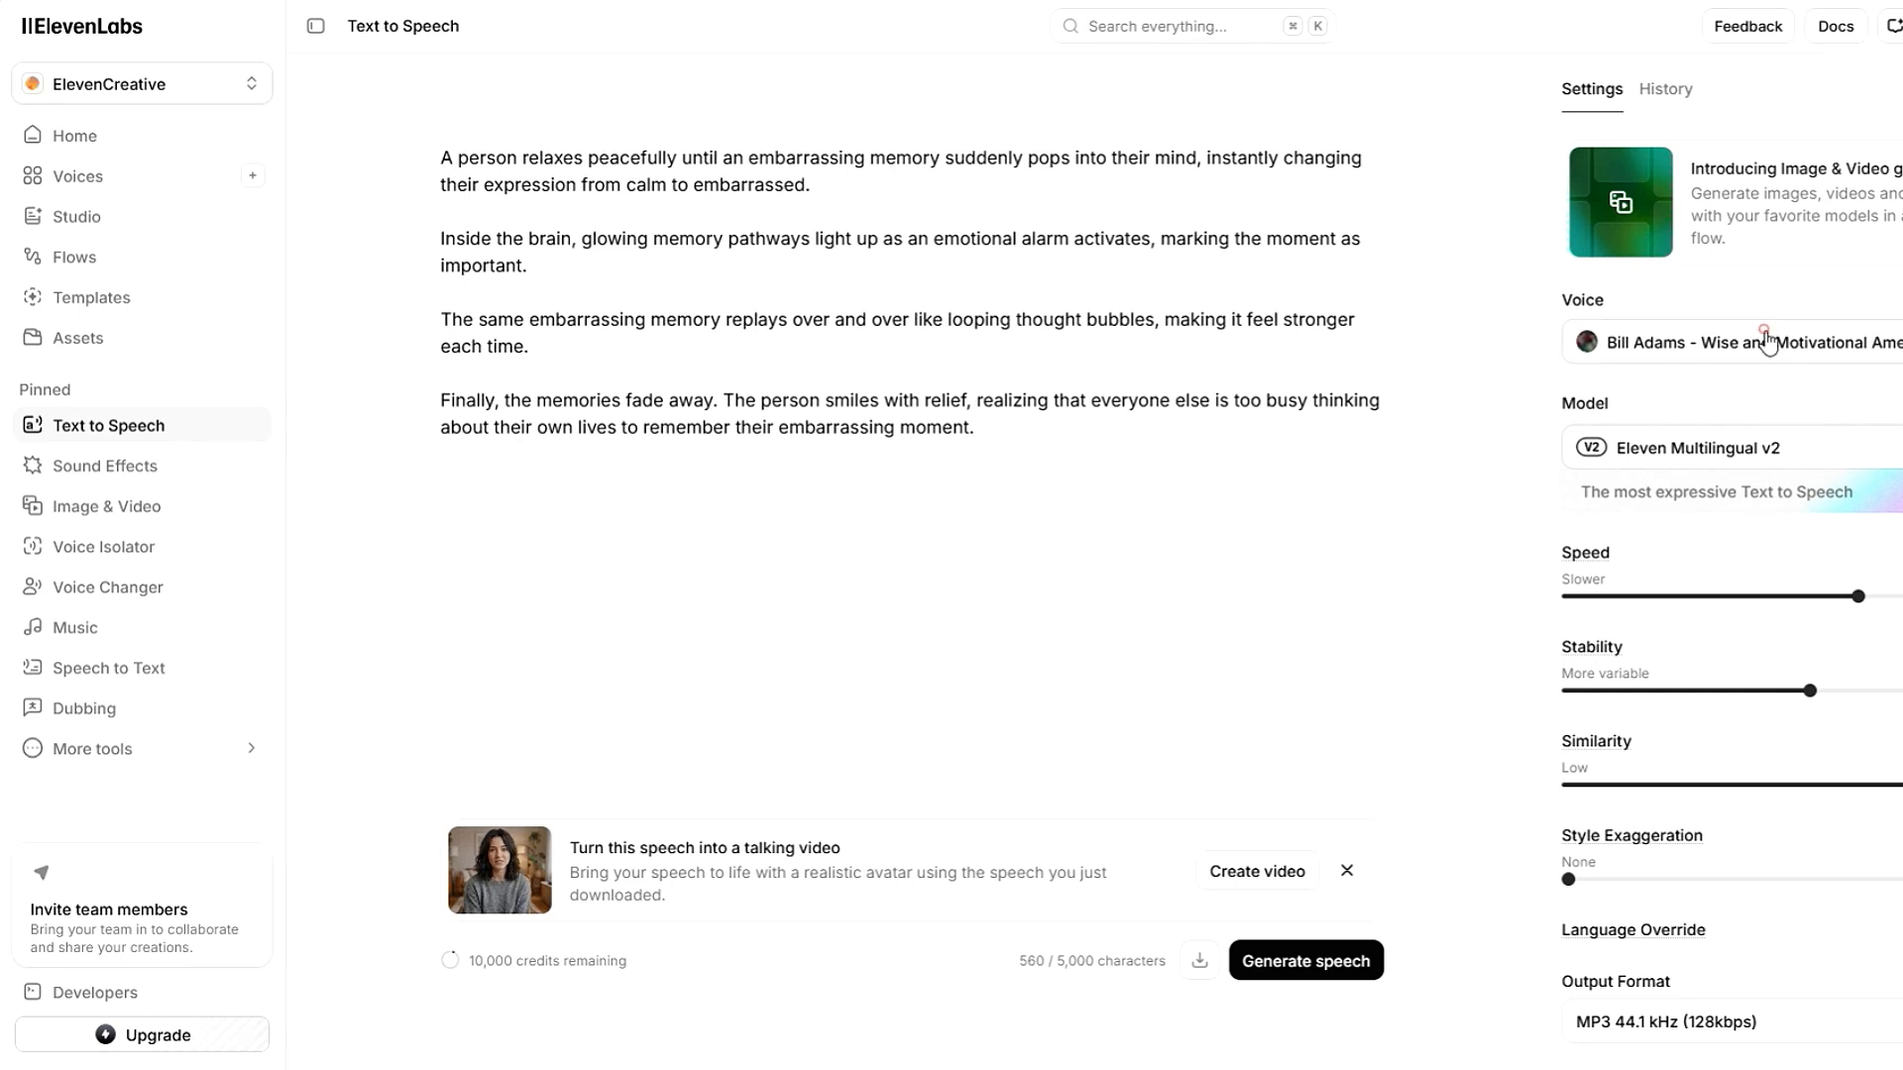
Step: Preview and choose the Wise and Motivational American Storyteller voice, generate the speech, and dismiss the talking-video offer
{"action": "left_click", "coordinate": [1768, 342]}
{"action": "left_click", "coordinate": [1579, 309]}
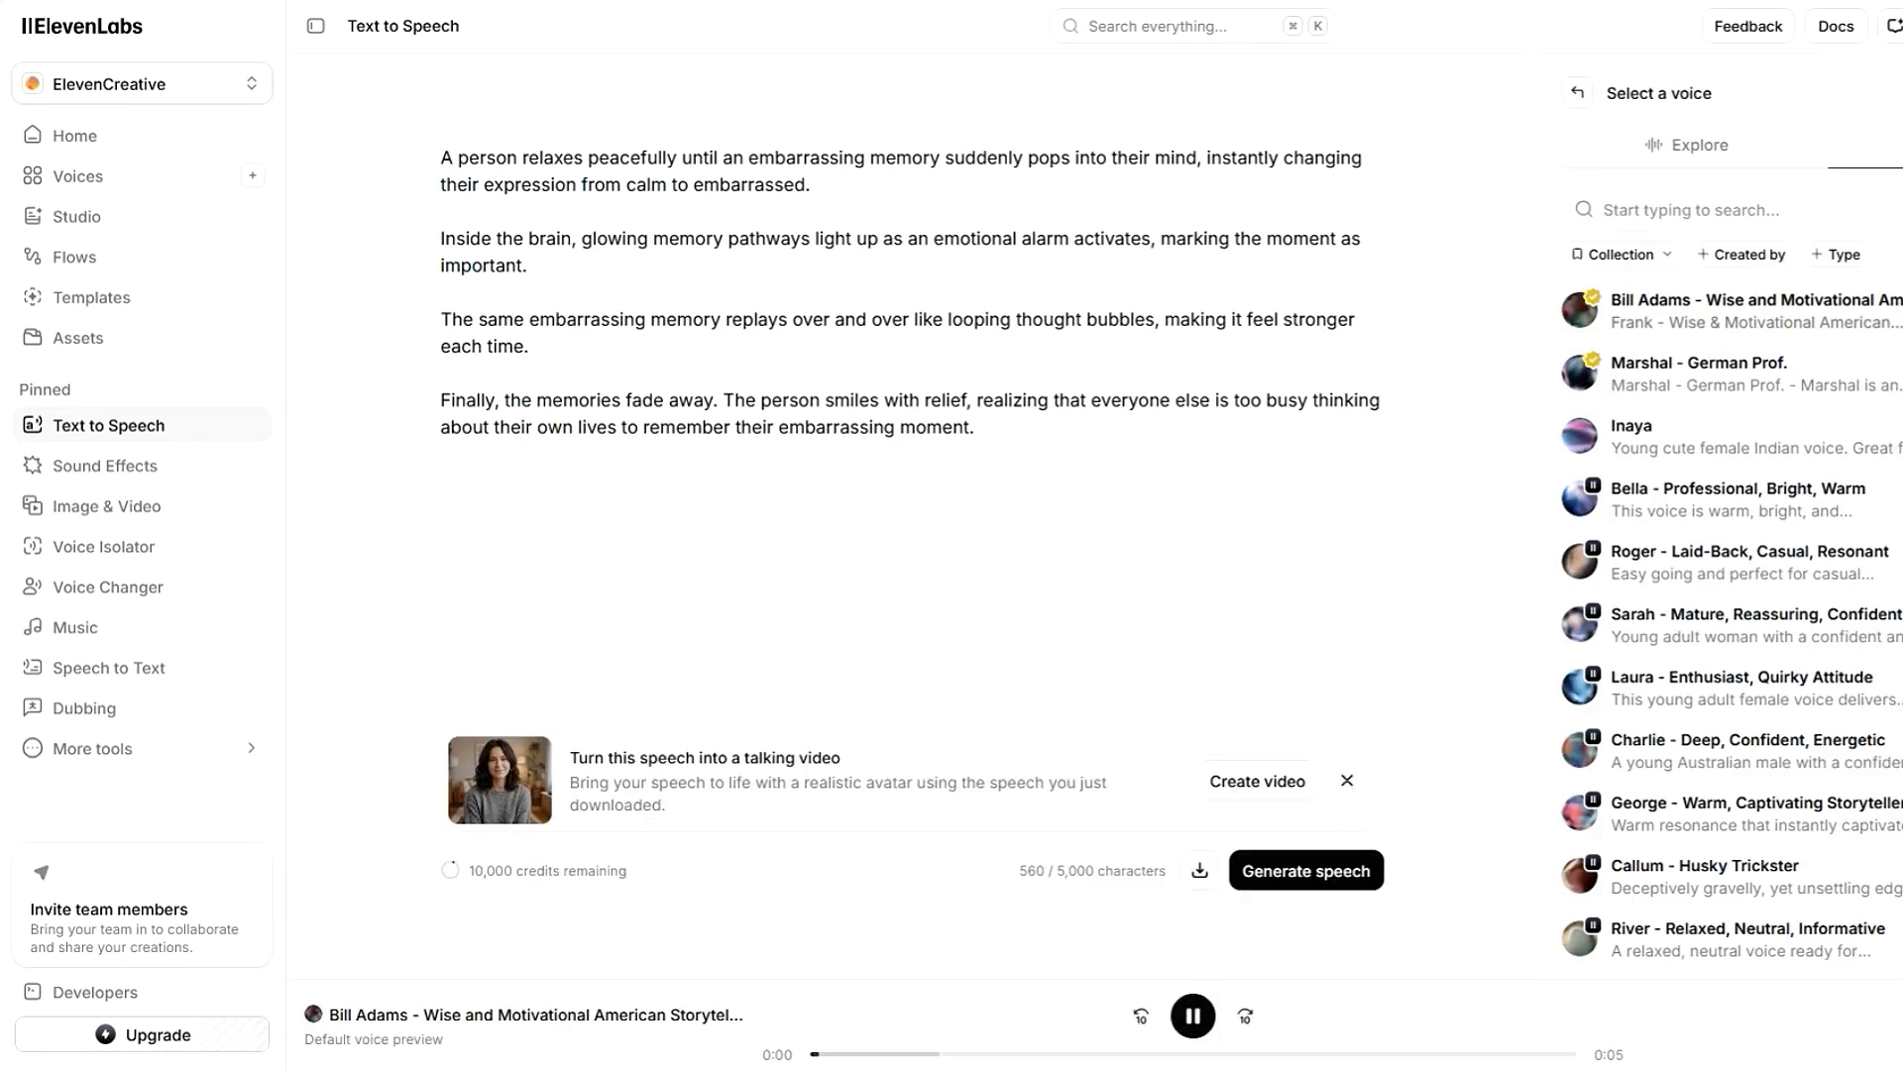
{"action": "left_click", "coordinate": [1845, 337]}
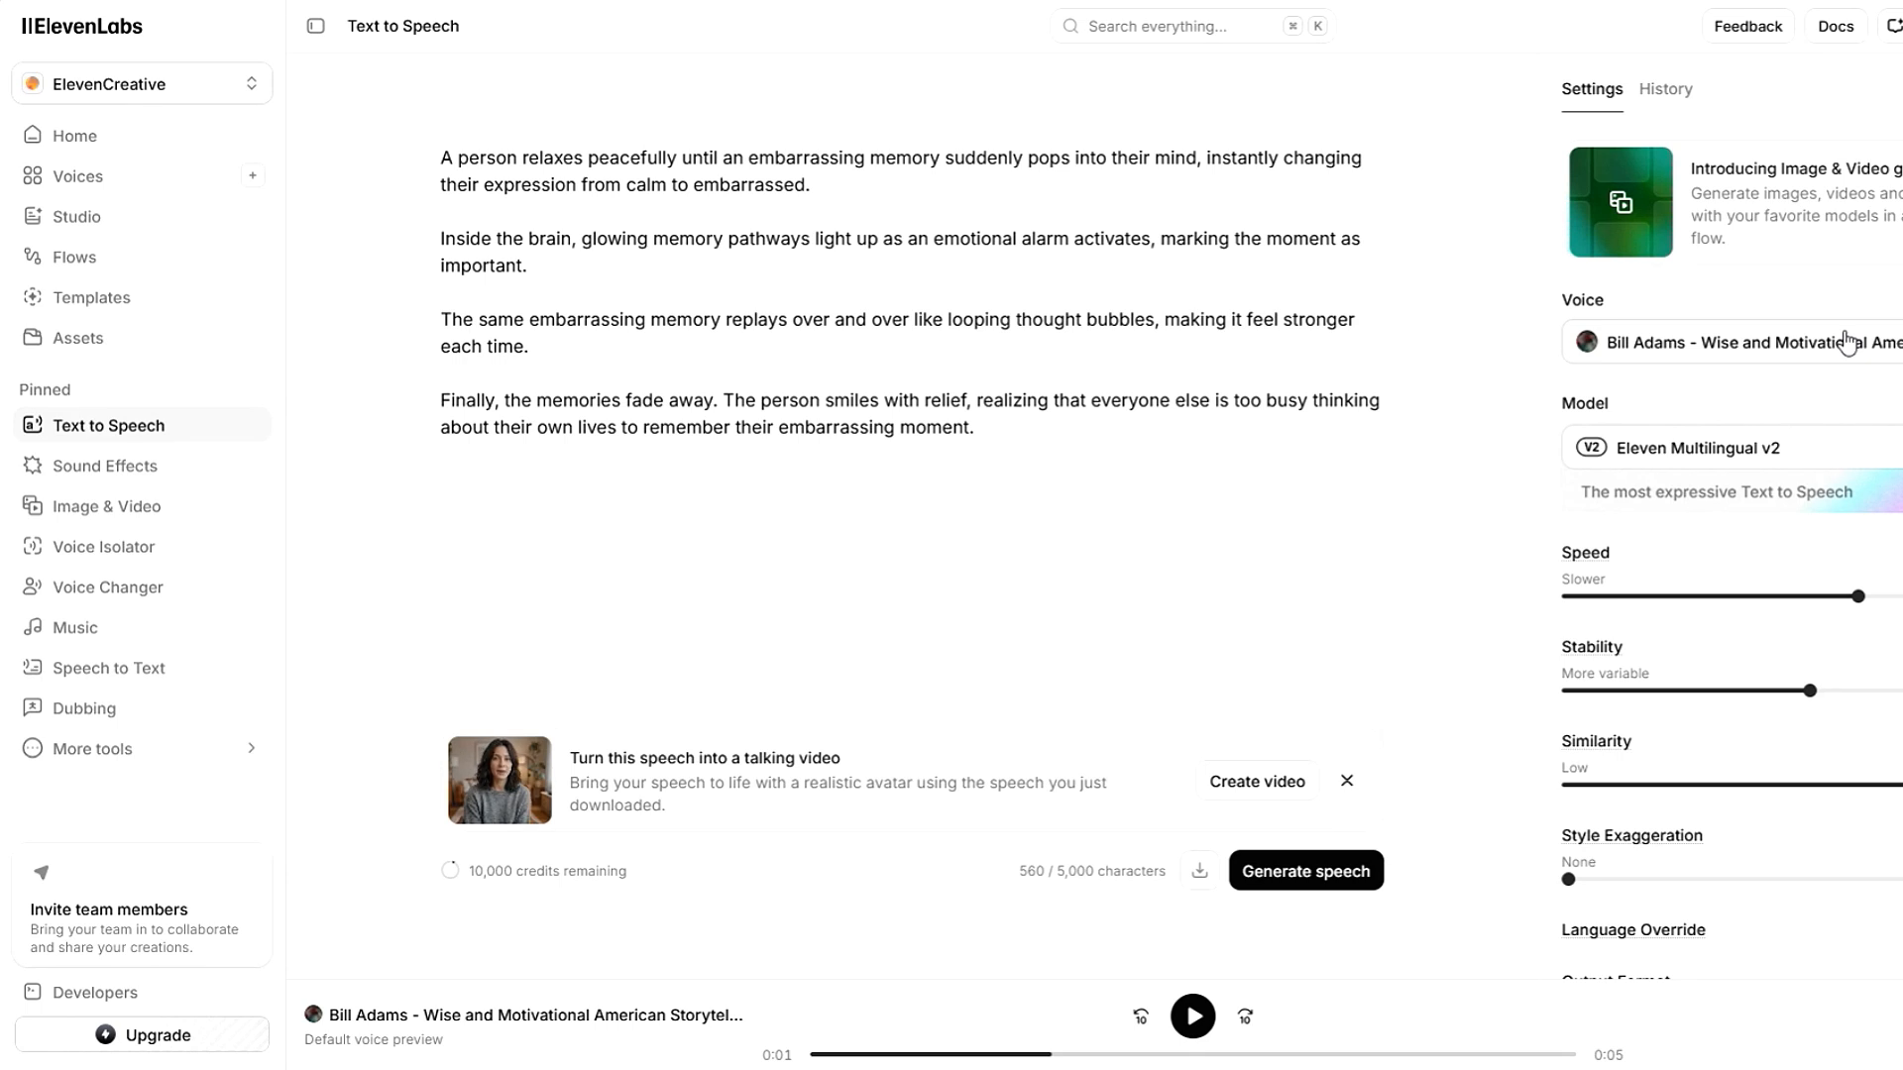
{"action": "left_click", "coordinate": [1343, 870]}
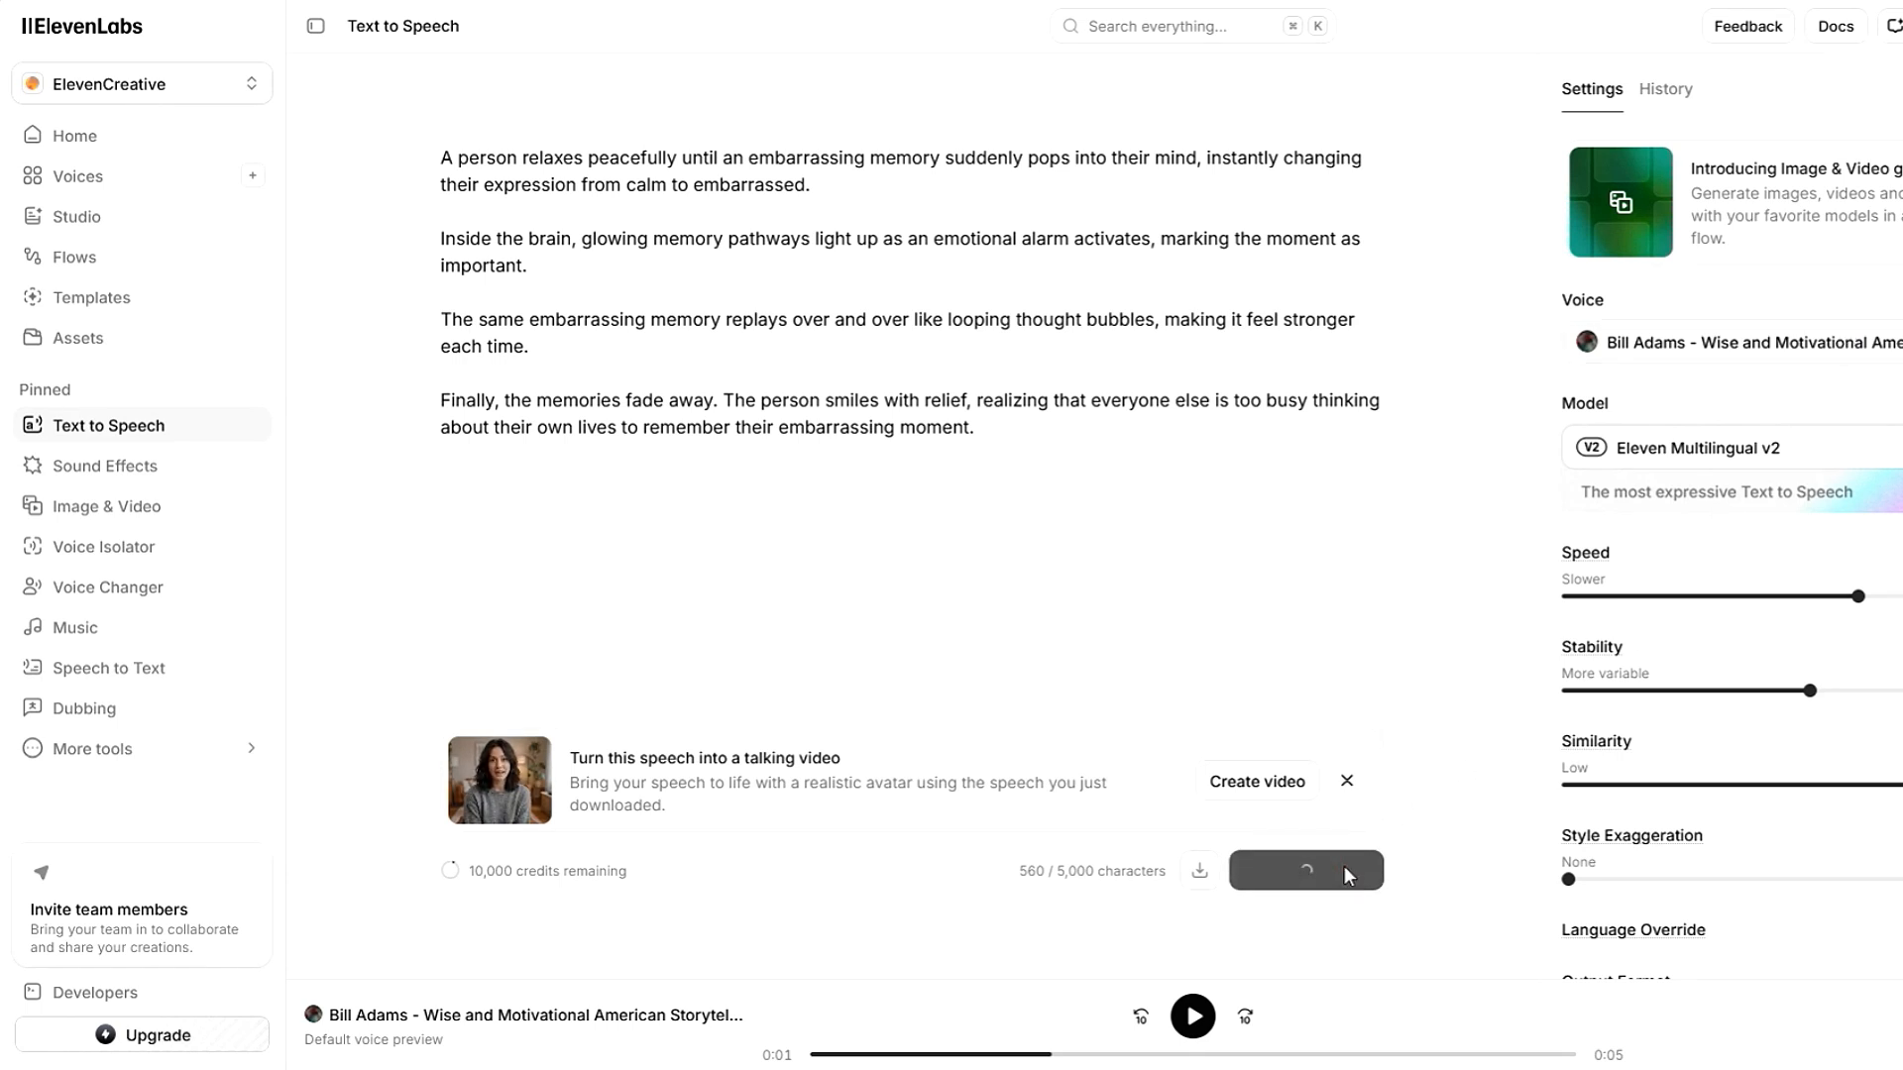
{"action": "left_click", "coordinate": [1347, 782]}
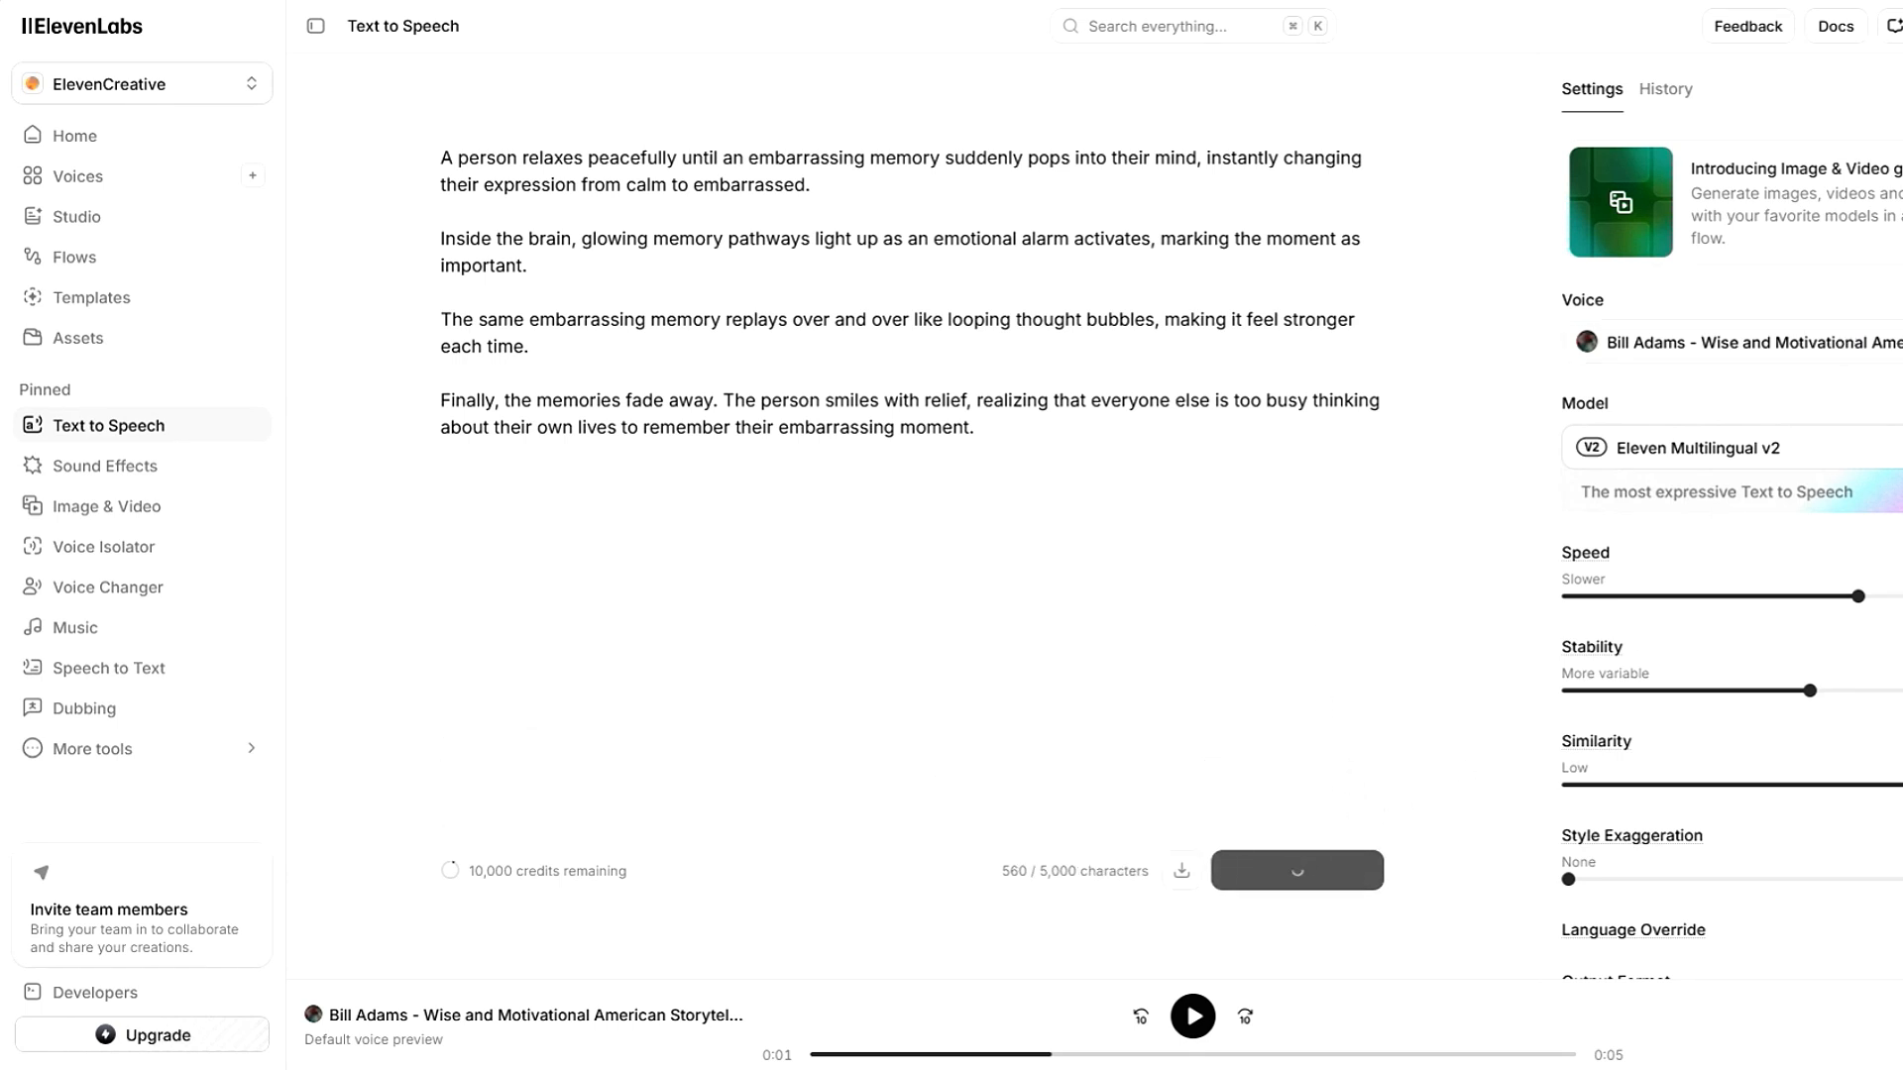
Step: Play the generated voiceover from its beginning to check the narration
{"action": "left_click", "coordinate": [1186, 1017]}
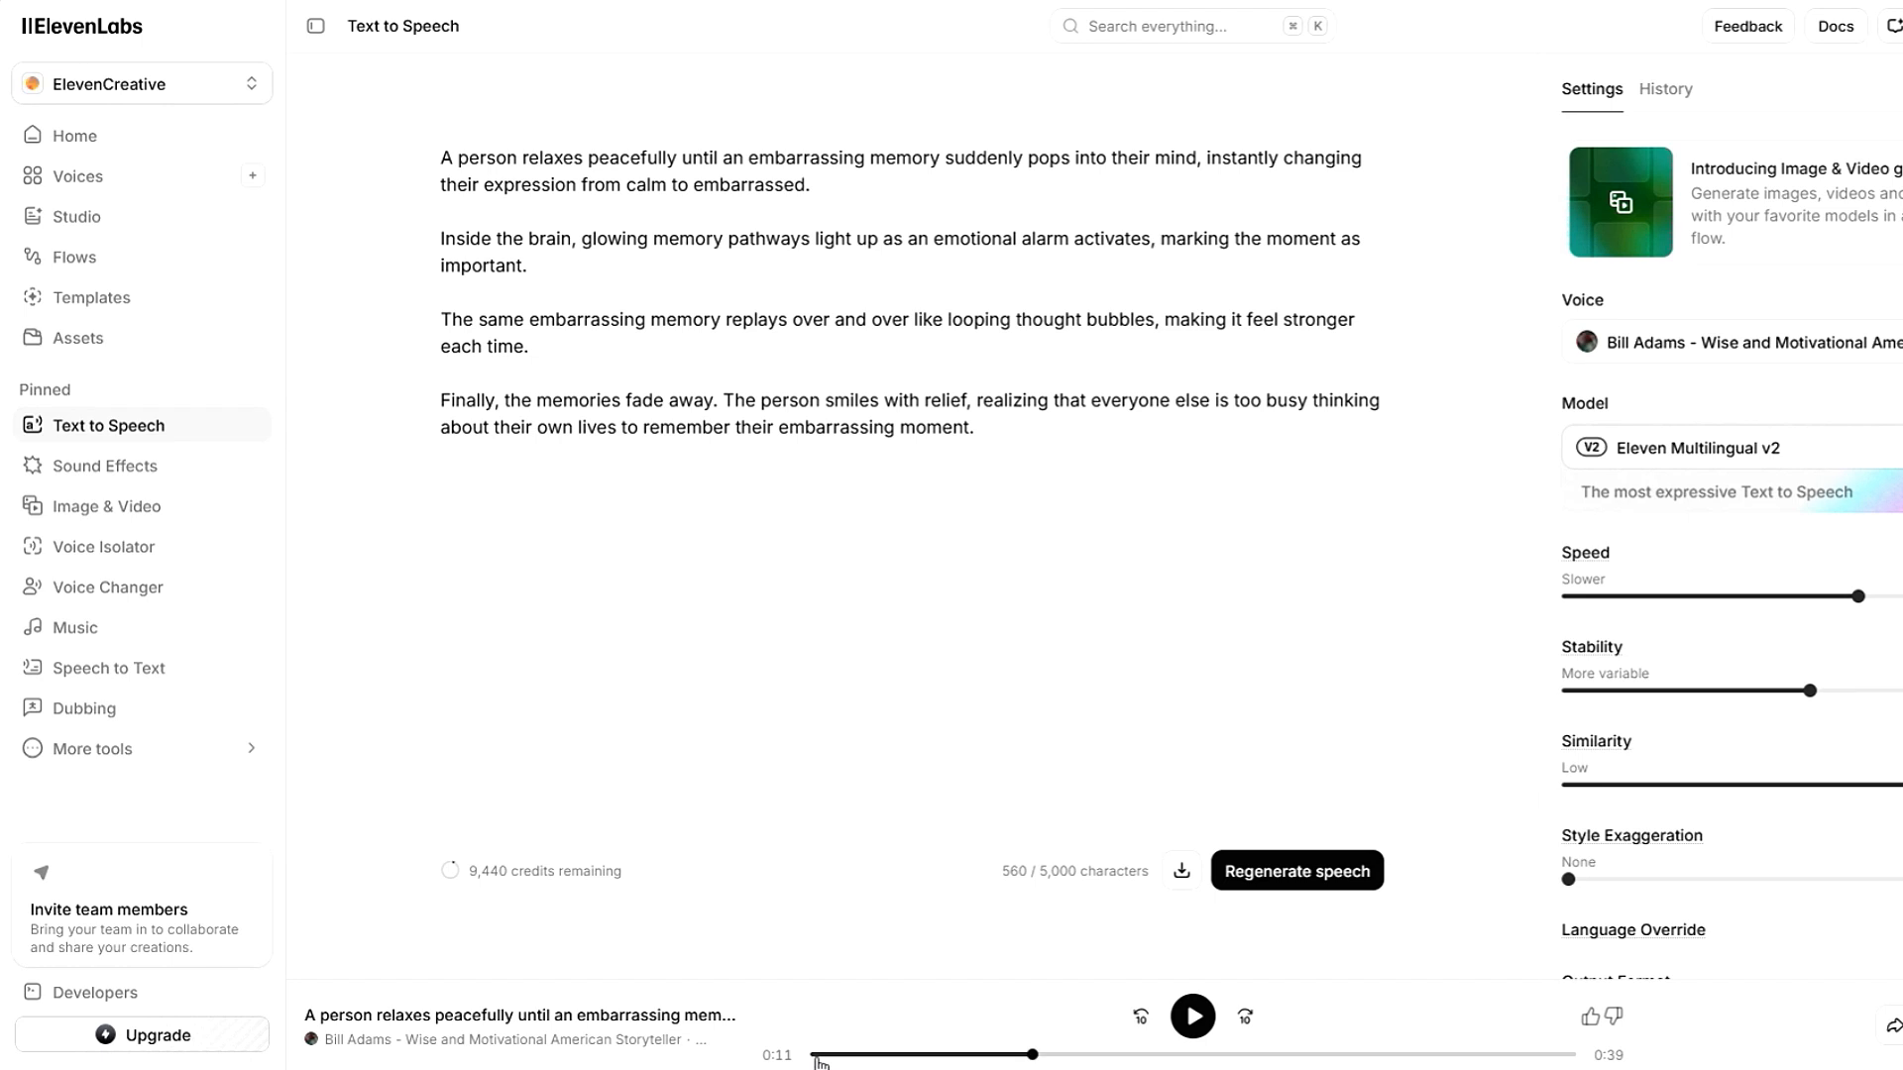
{"action": "left_click_drag", "start_coordinate": [1032, 1055], "coordinate": [813, 1056]}
{"action": "left_click", "coordinate": [1193, 1015]}
{"action": "scroll", "coordinate": [1685, 776], "scroll_direction": "down", "scroll_amount": 2}
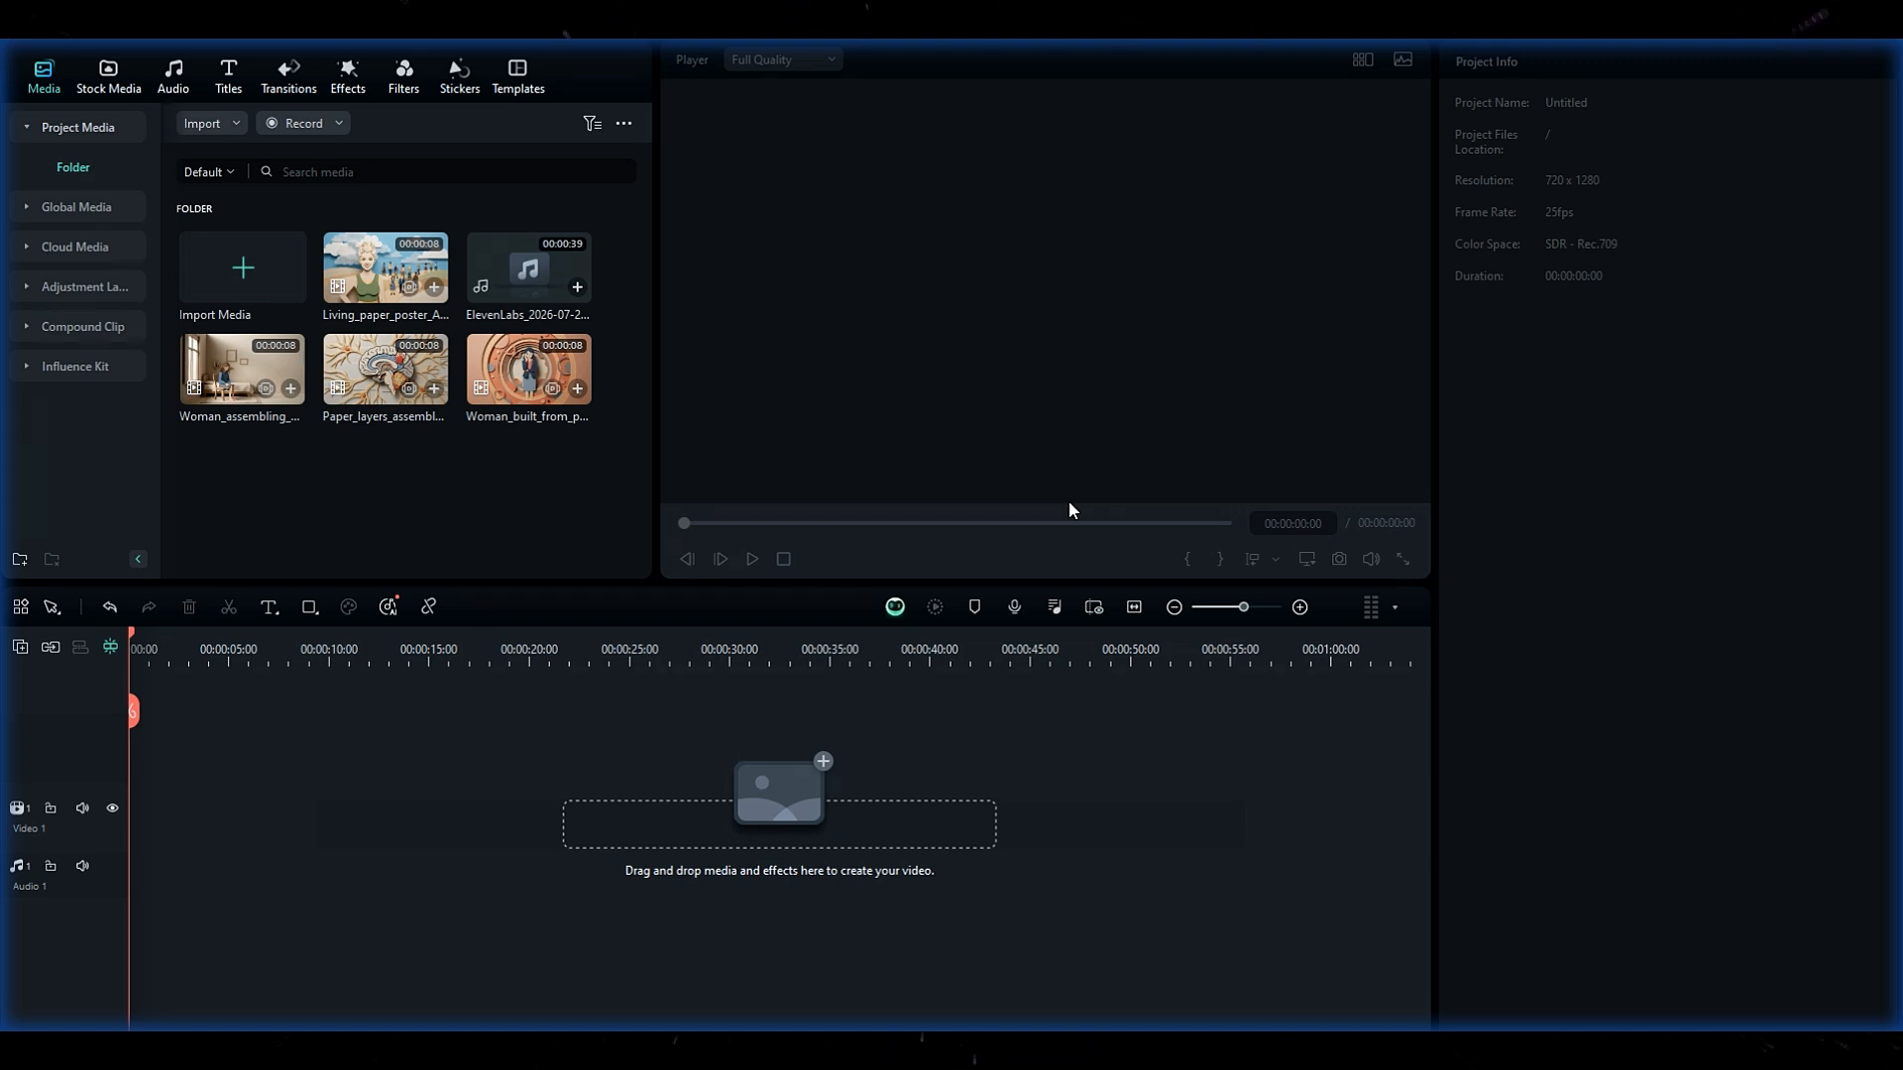
Step: Switch to Filmora, add the ElevenLabs voiceover to the timeline, and change the project aspect ratio to 16:9 (Widescreen)
{"action": "left_click", "coordinate": [580, 289]}
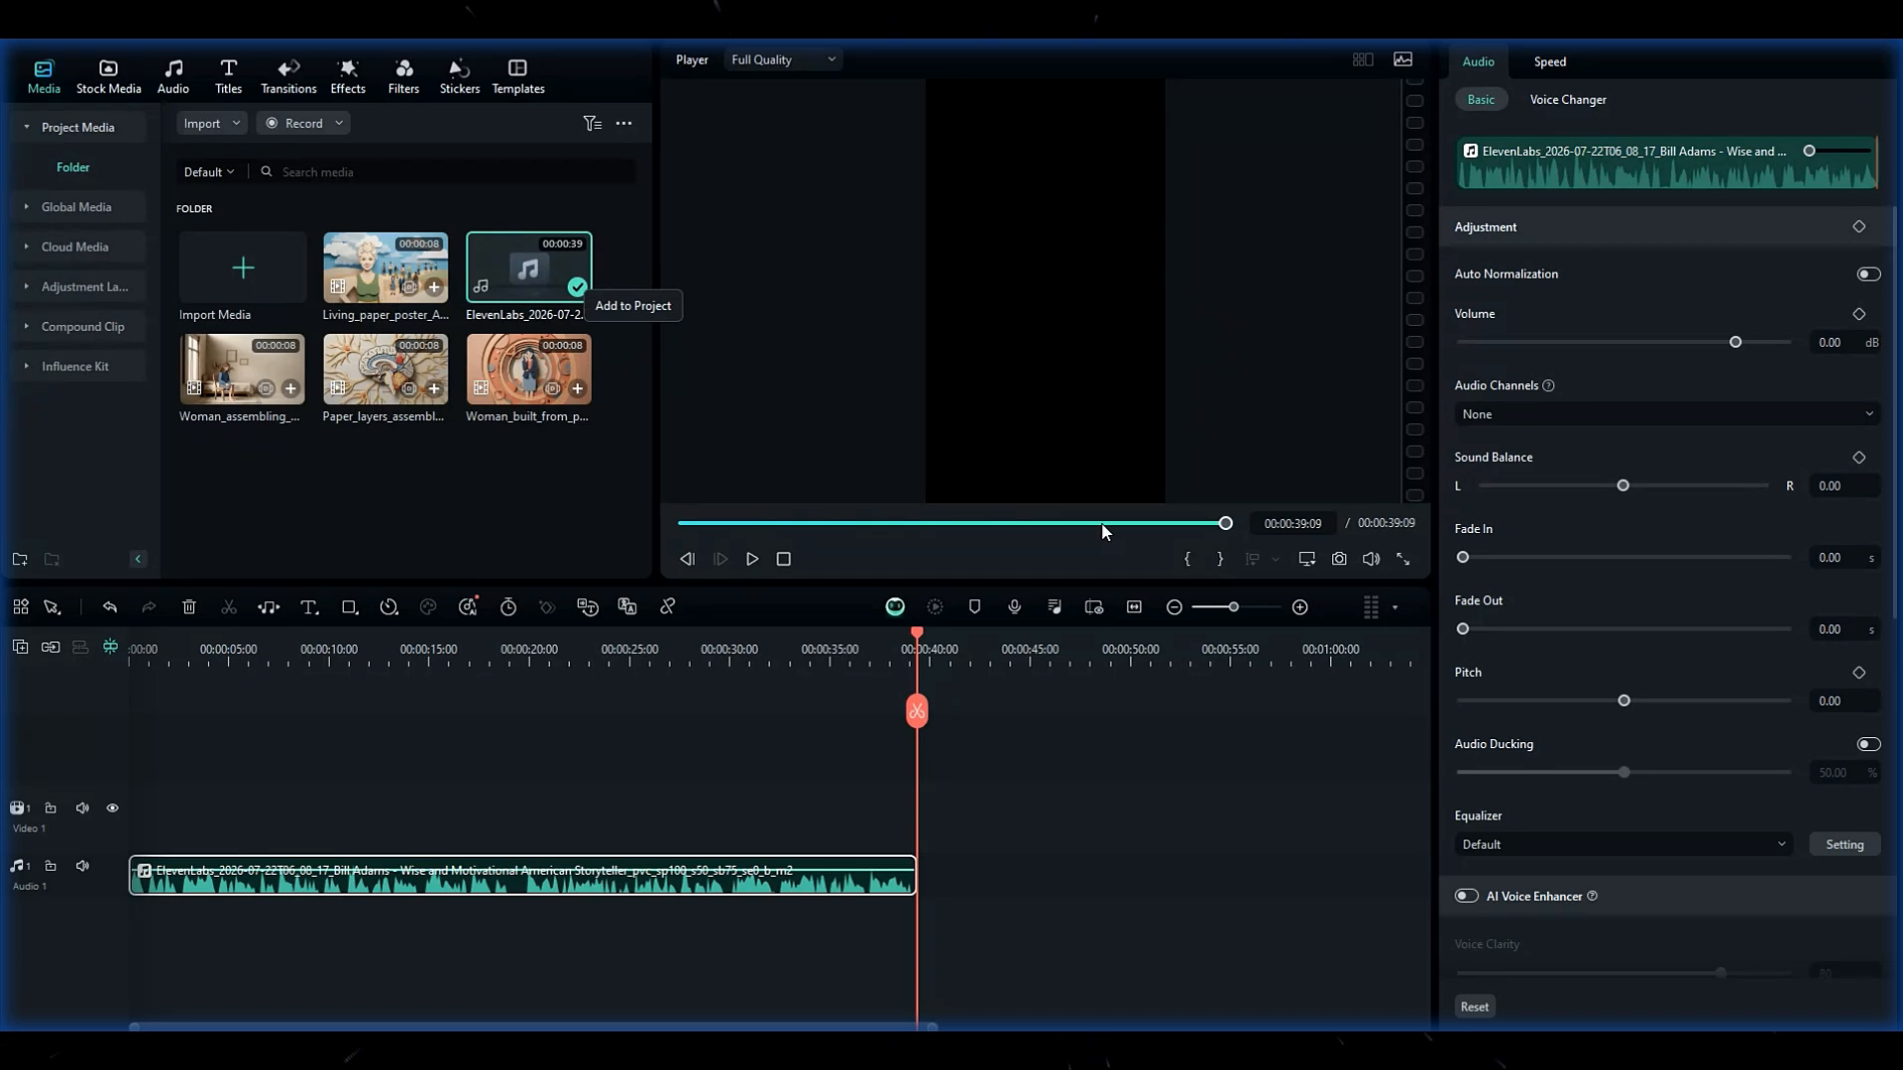
{"action": "left_click", "coordinate": [1299, 608]}
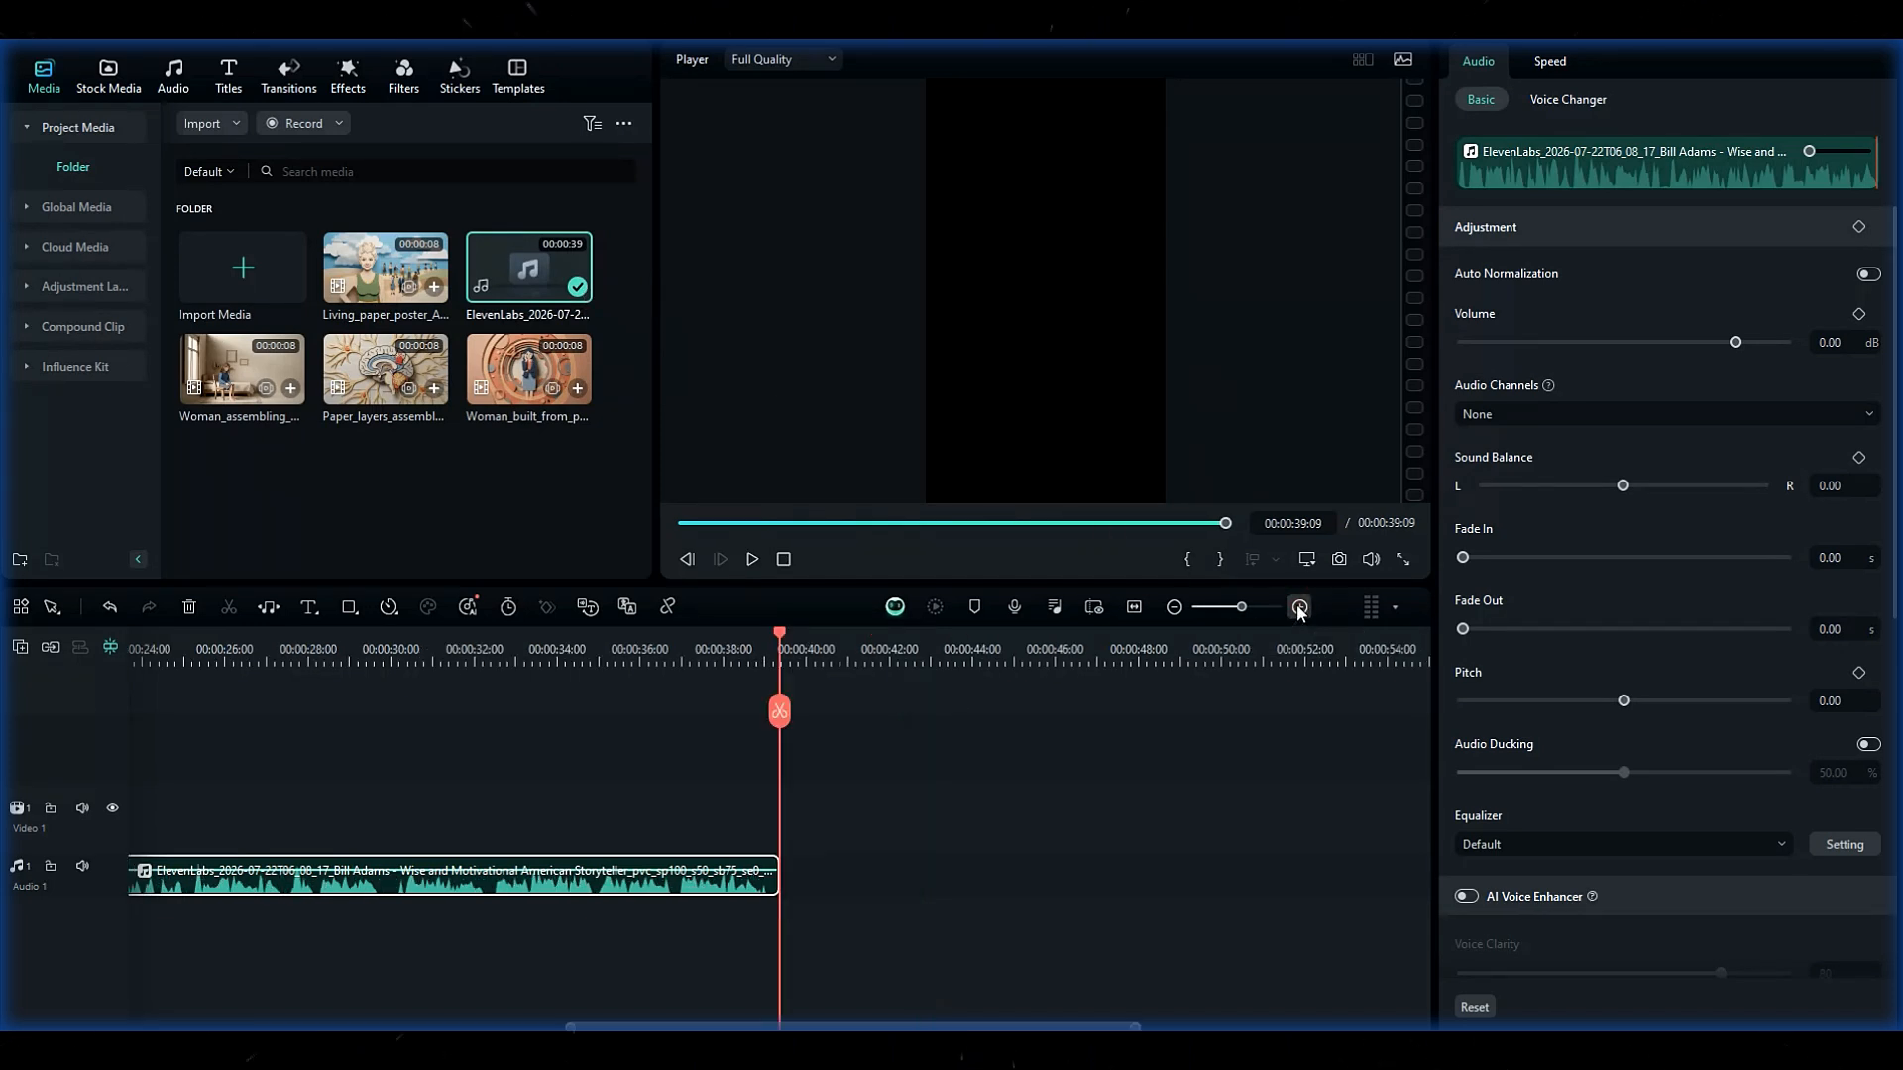
{"action": "left_click", "coordinate": [1306, 559]}
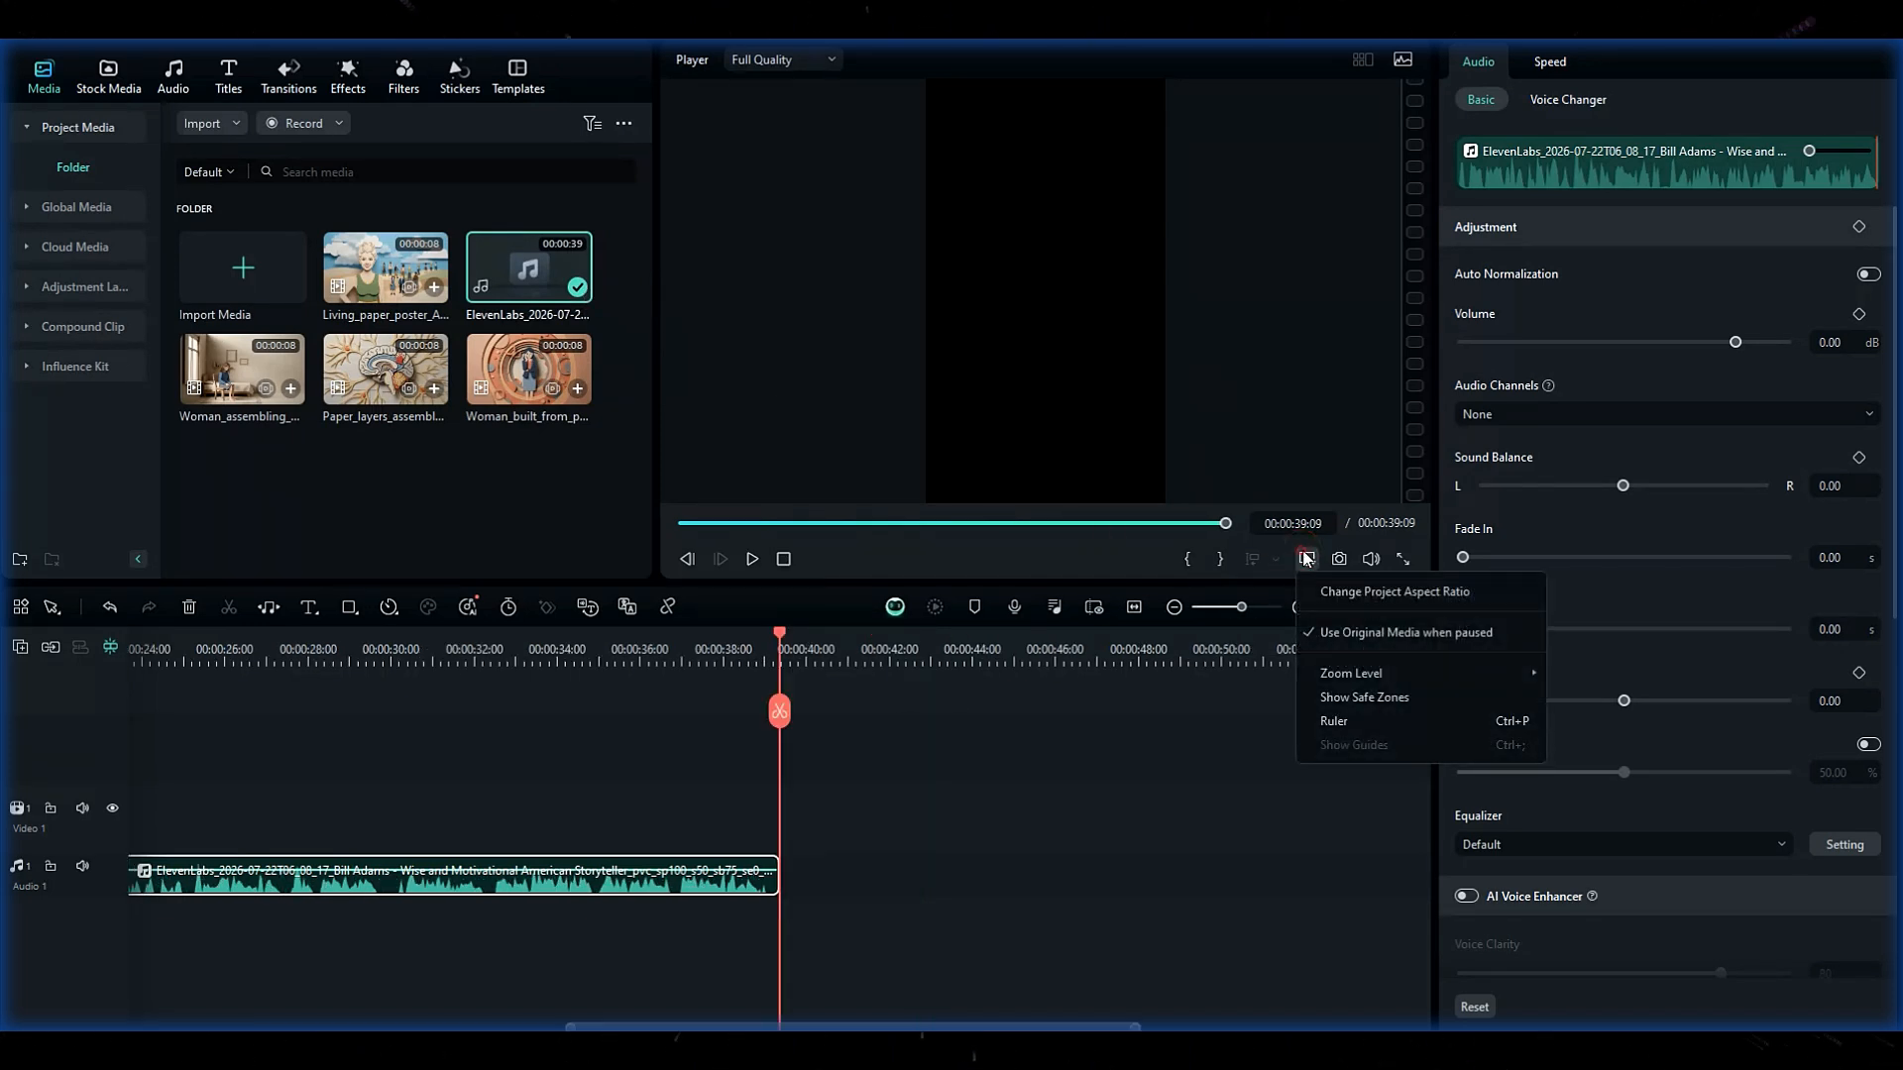
{"action": "left_click", "coordinate": [1322, 595]}
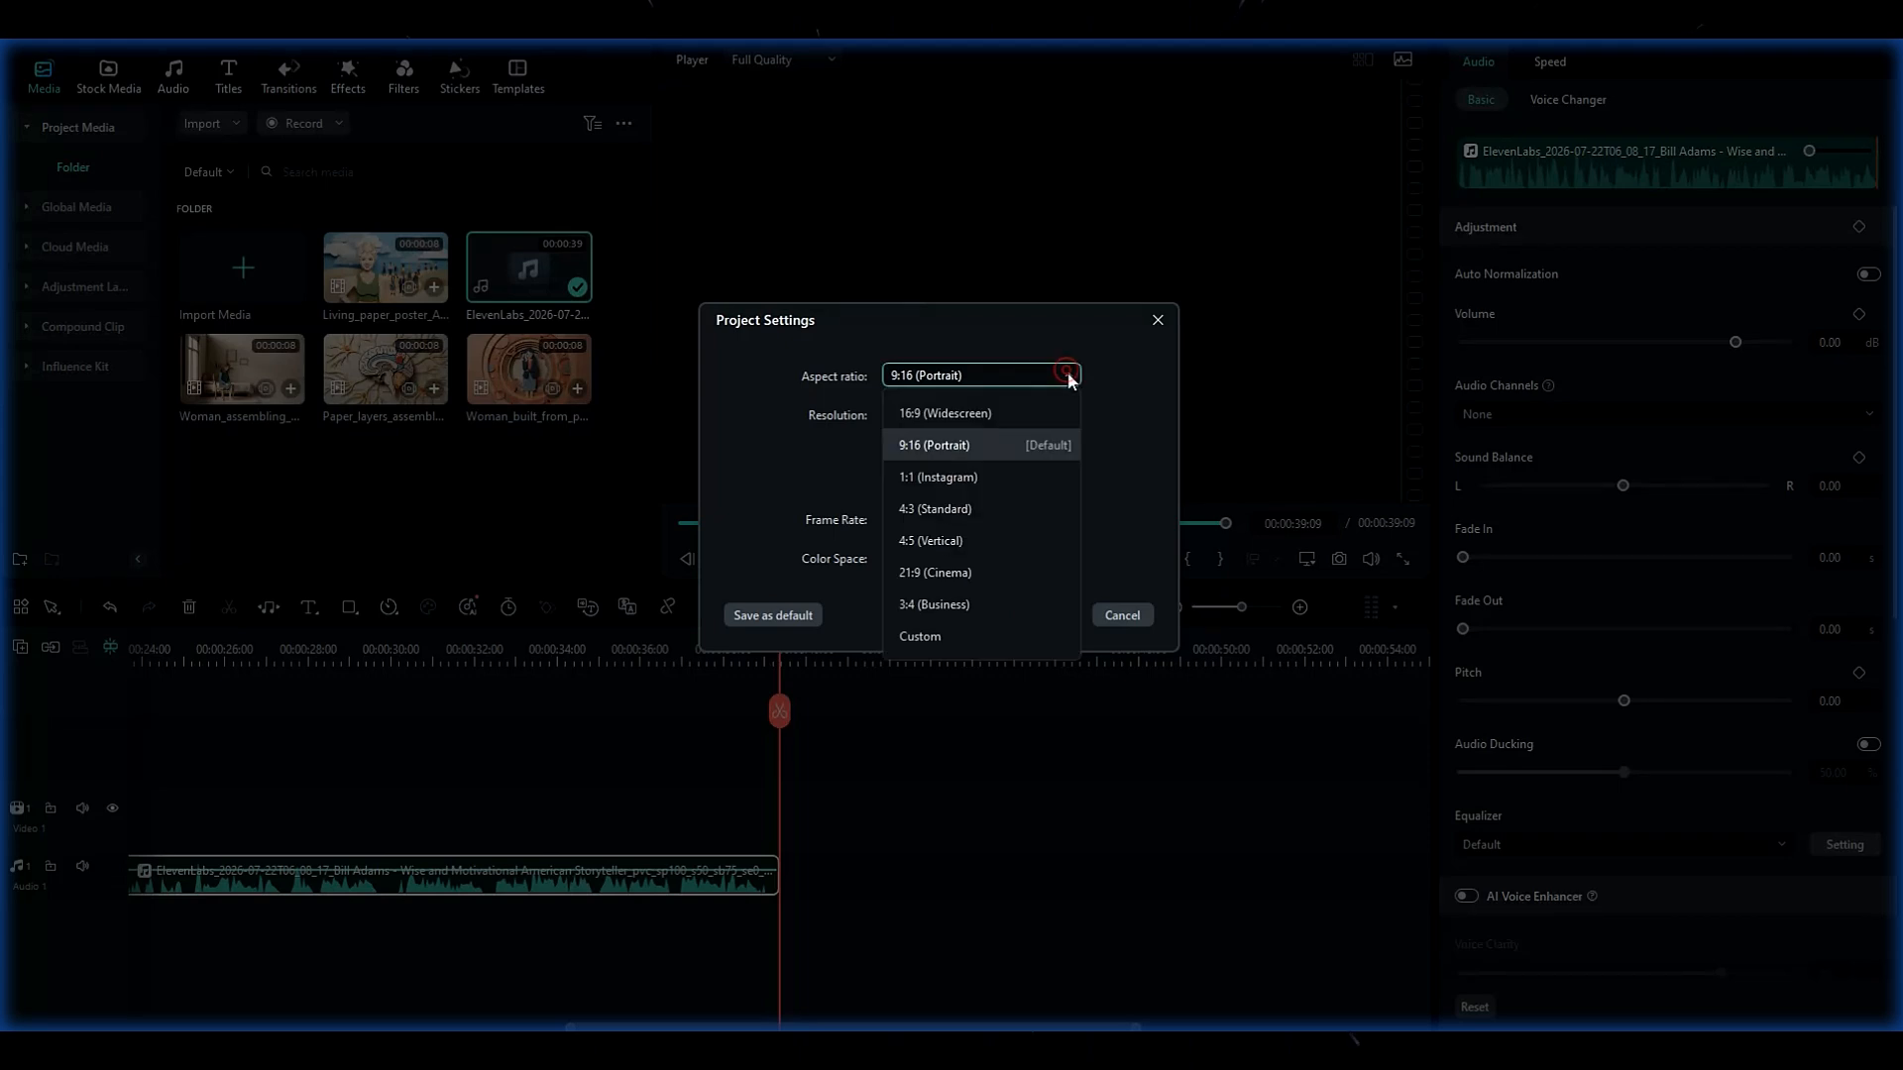
{"action": "left_click", "coordinate": [1050, 616]}
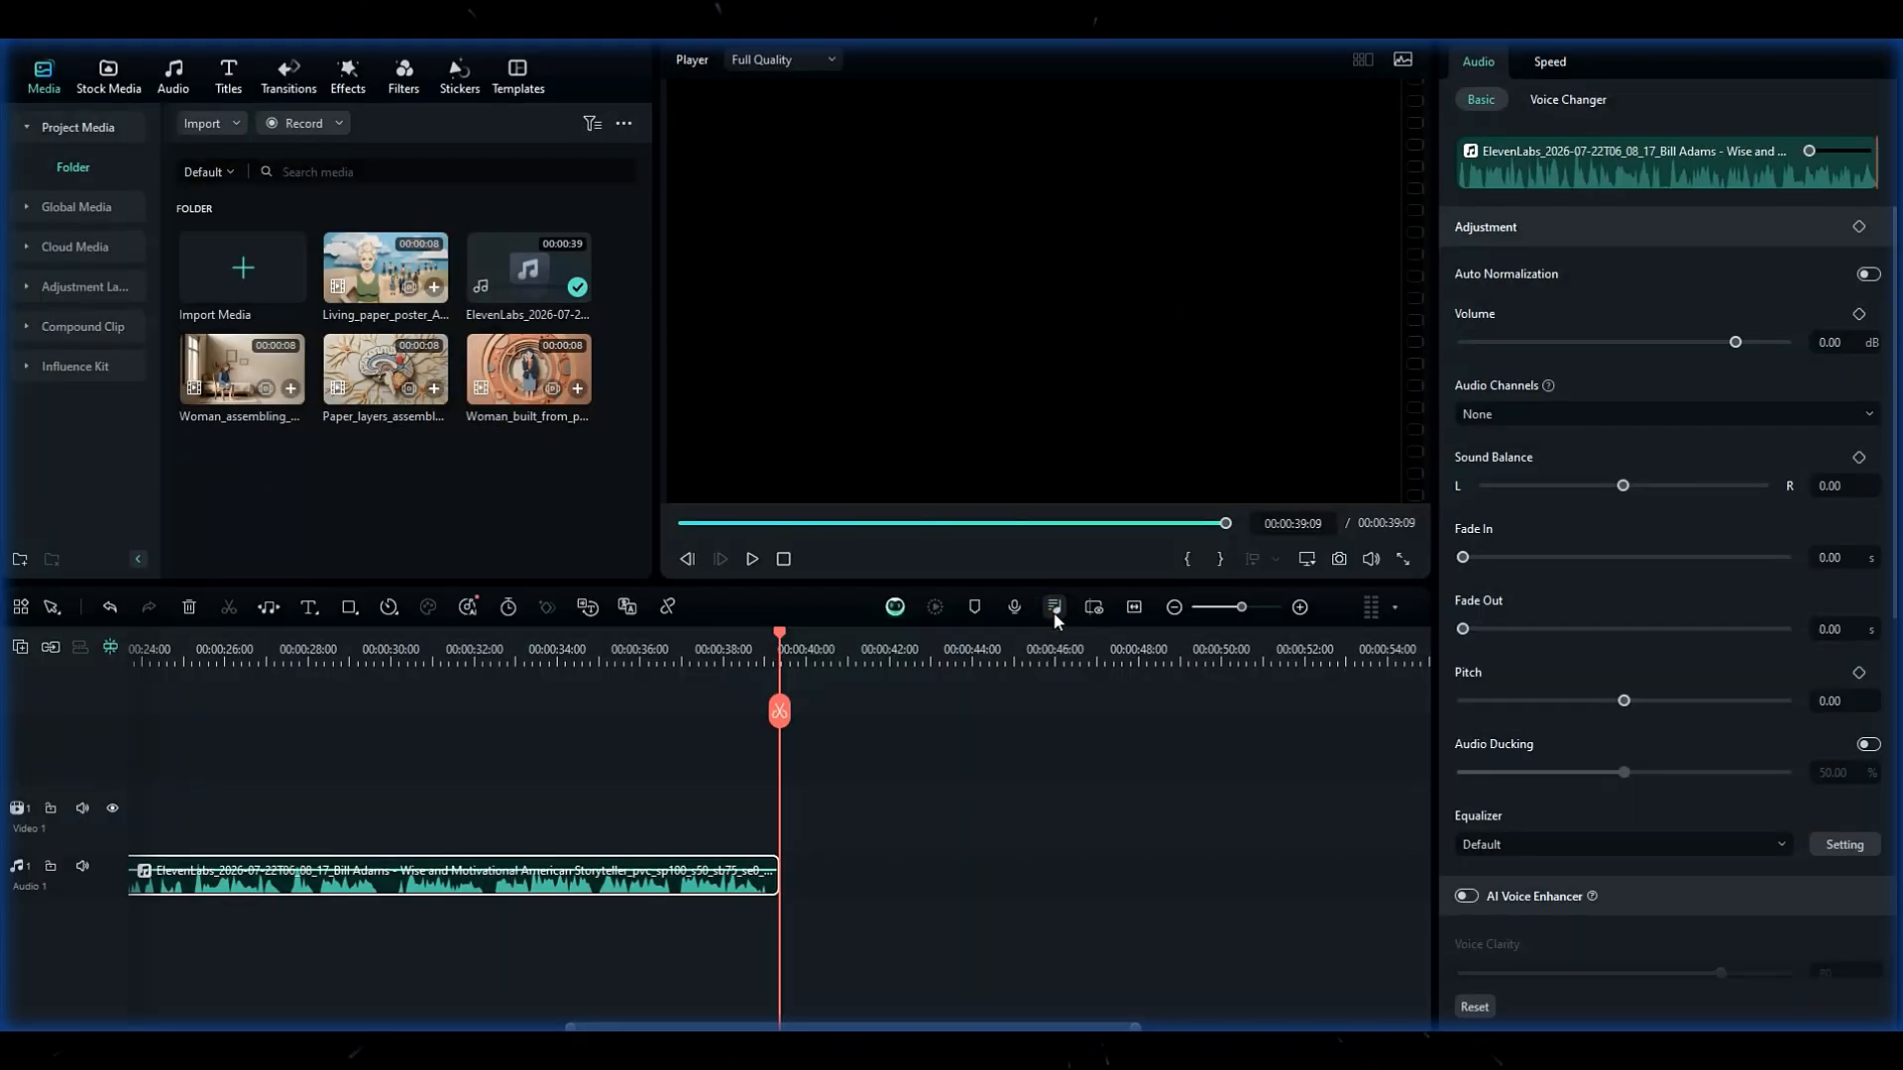
Step: Place the four clips end to end on Video 1 from the start: bedroom, paper brain, memory bubbles, and the woman with walking people
{"action": "left_click_drag", "start_coordinate": [1226, 524], "coordinate": [639, 546]}
{"action": "left_click_drag", "start_coordinate": [304, 403], "coordinate": [184, 808]}
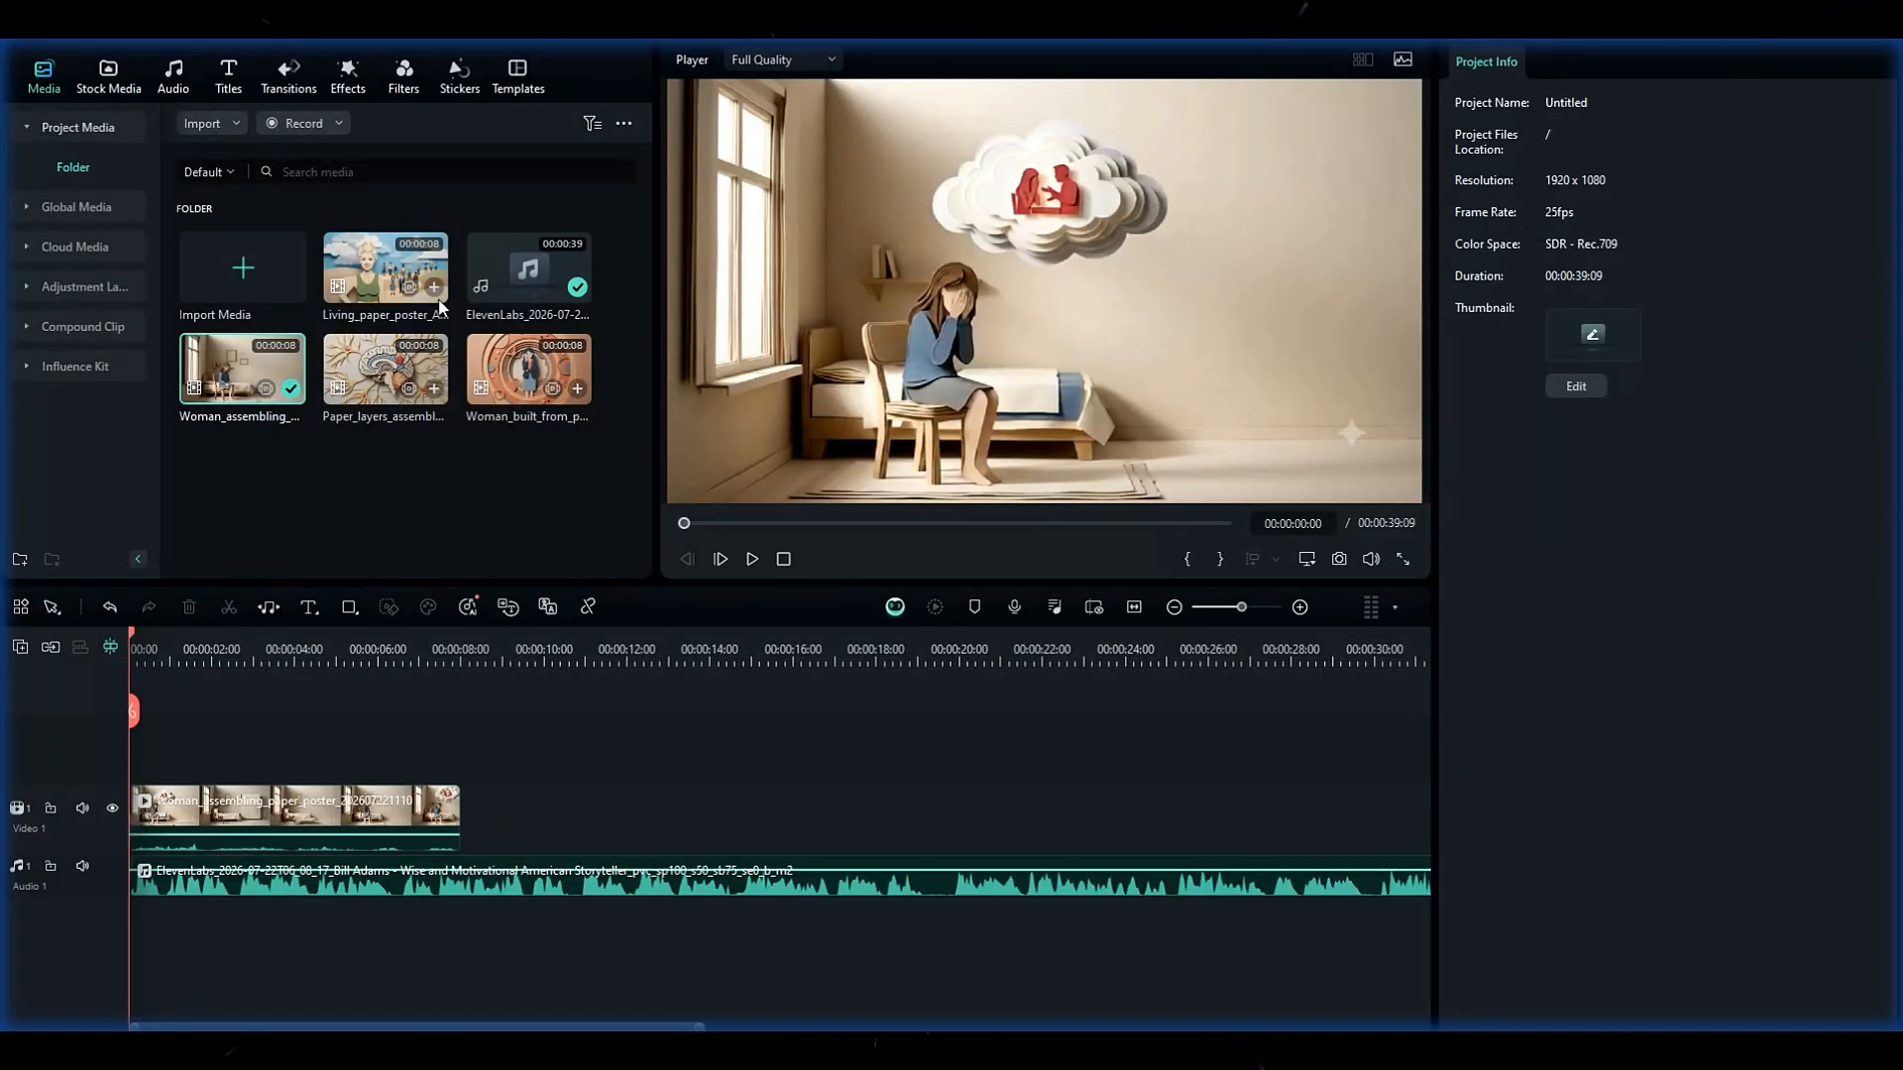
{"action": "left_click_drag", "start_coordinate": [385, 369], "coordinate": [635, 807]}
{"action": "left_click_drag", "start_coordinate": [528, 369], "coordinate": [892, 808]}
{"action": "left_click_drag", "start_coordinate": [385, 267], "coordinate": [1130, 807]}
Step: Play the narration to find where the first scene ends, and slow the bedroom clip to 0.75x, lasting 00:00:10:17
{"action": "left_click_drag", "start_coordinate": [1016, 523], "coordinate": [674, 525]}
{"action": "left_click", "coordinate": [749, 567]}
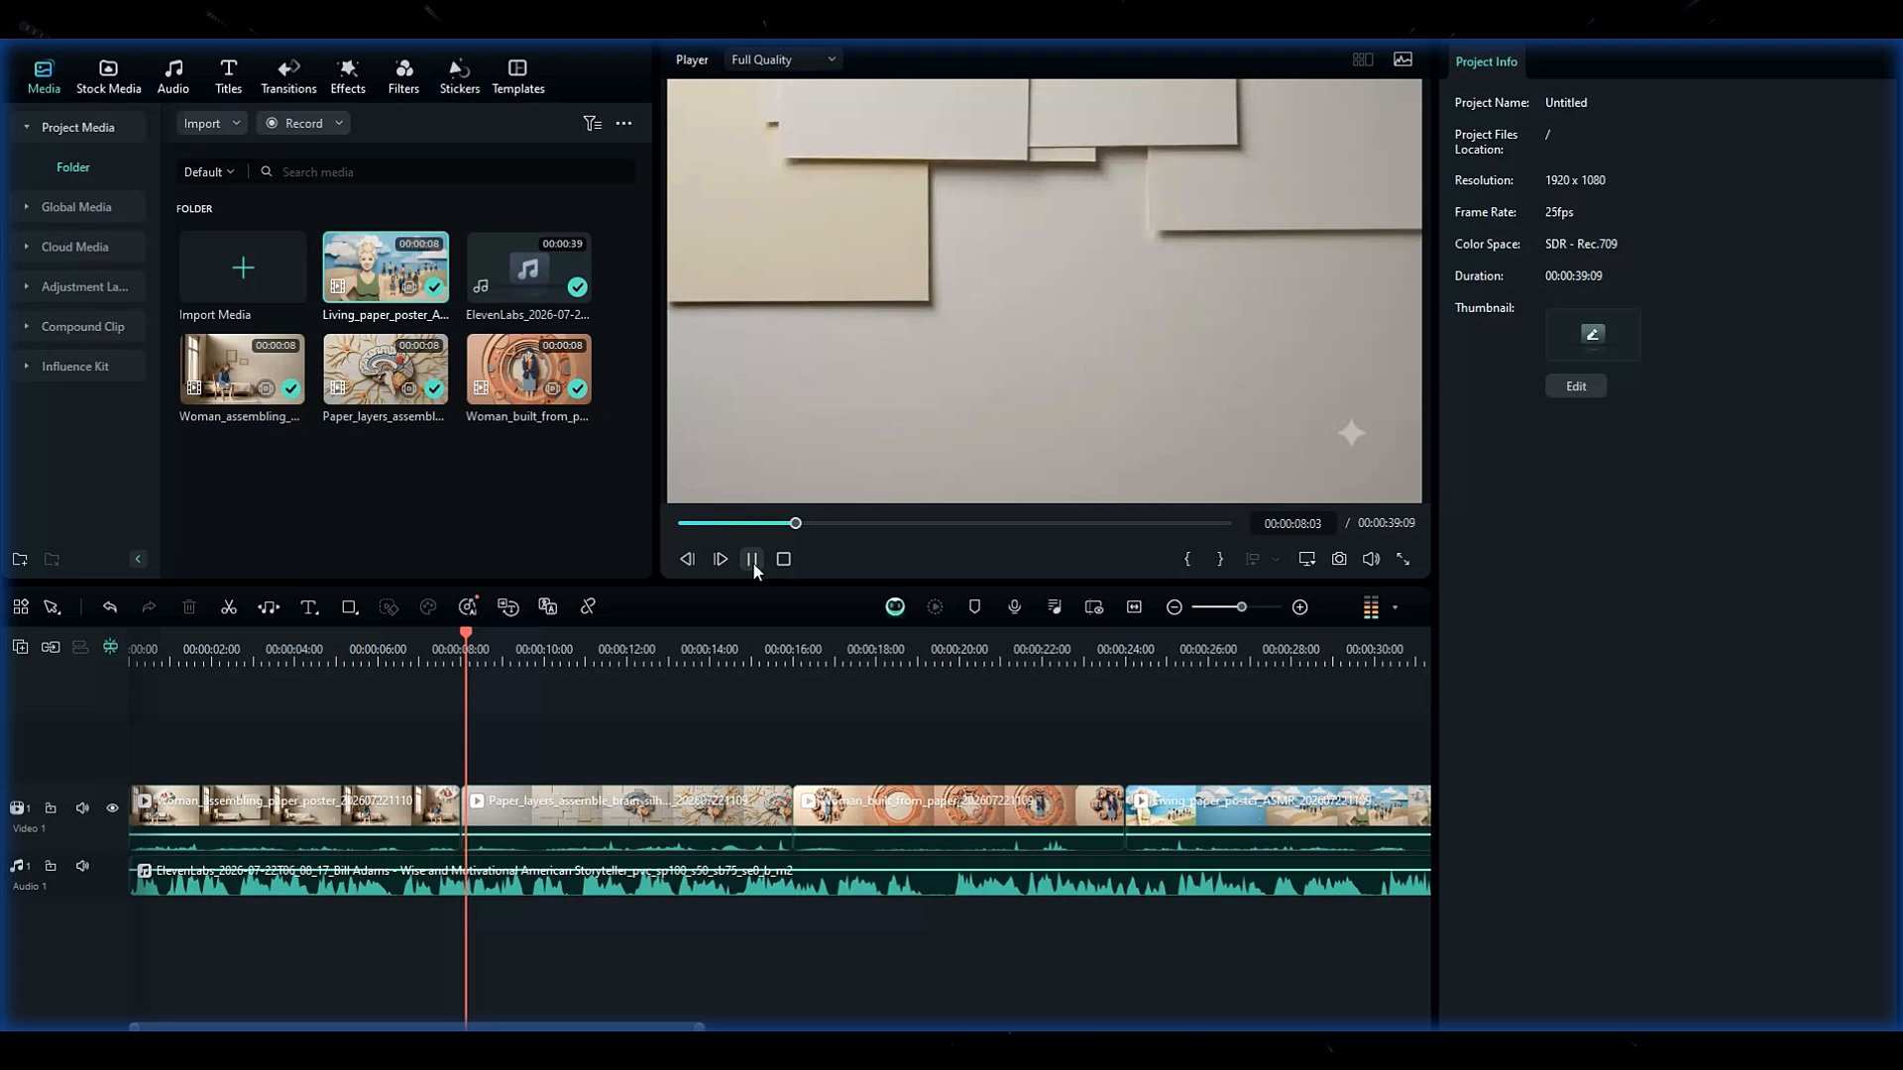
{"action": "left_click", "coordinate": [751, 561]}
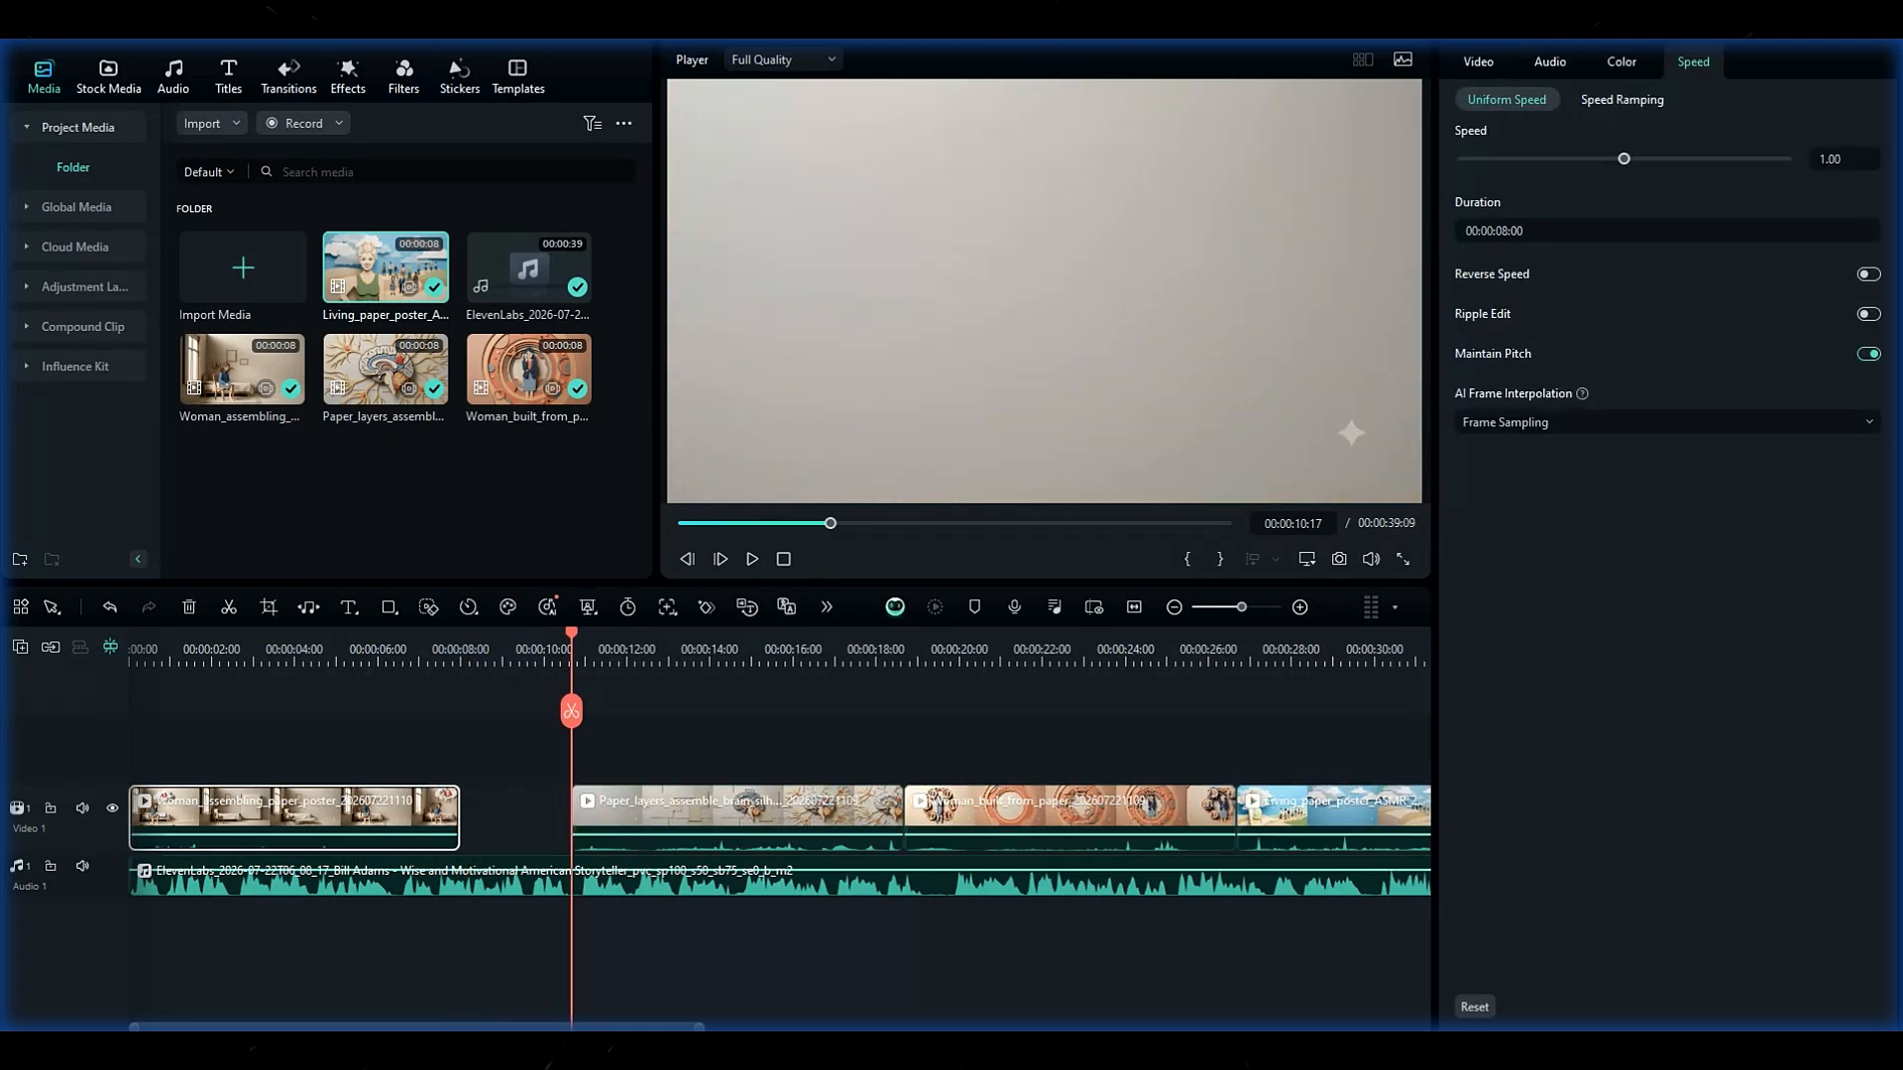
{"action": "left_click", "coordinate": [752, 559]}
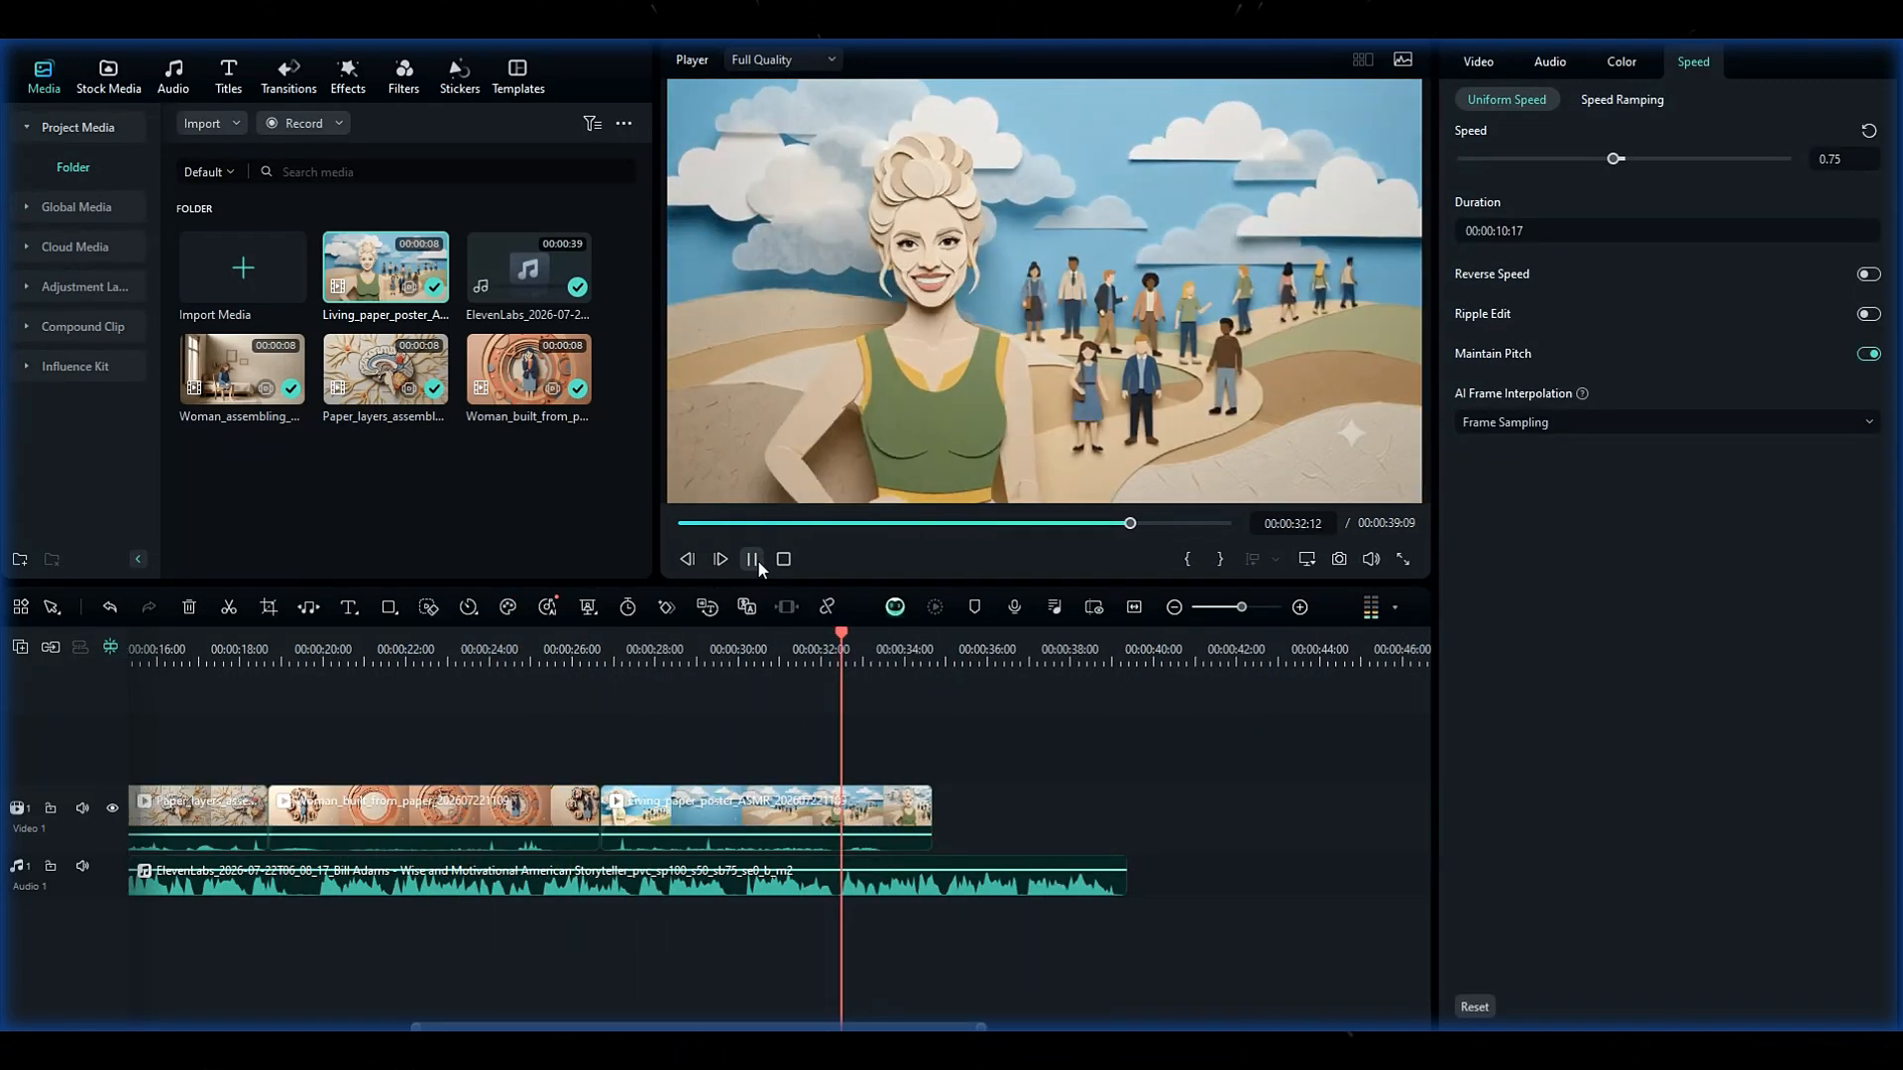
Step: Align the last clip with the narration's end and slow the memory bubbles clip to 0.63x to fill the gap before it
{"action": "left_click", "coordinate": [606, 670]}
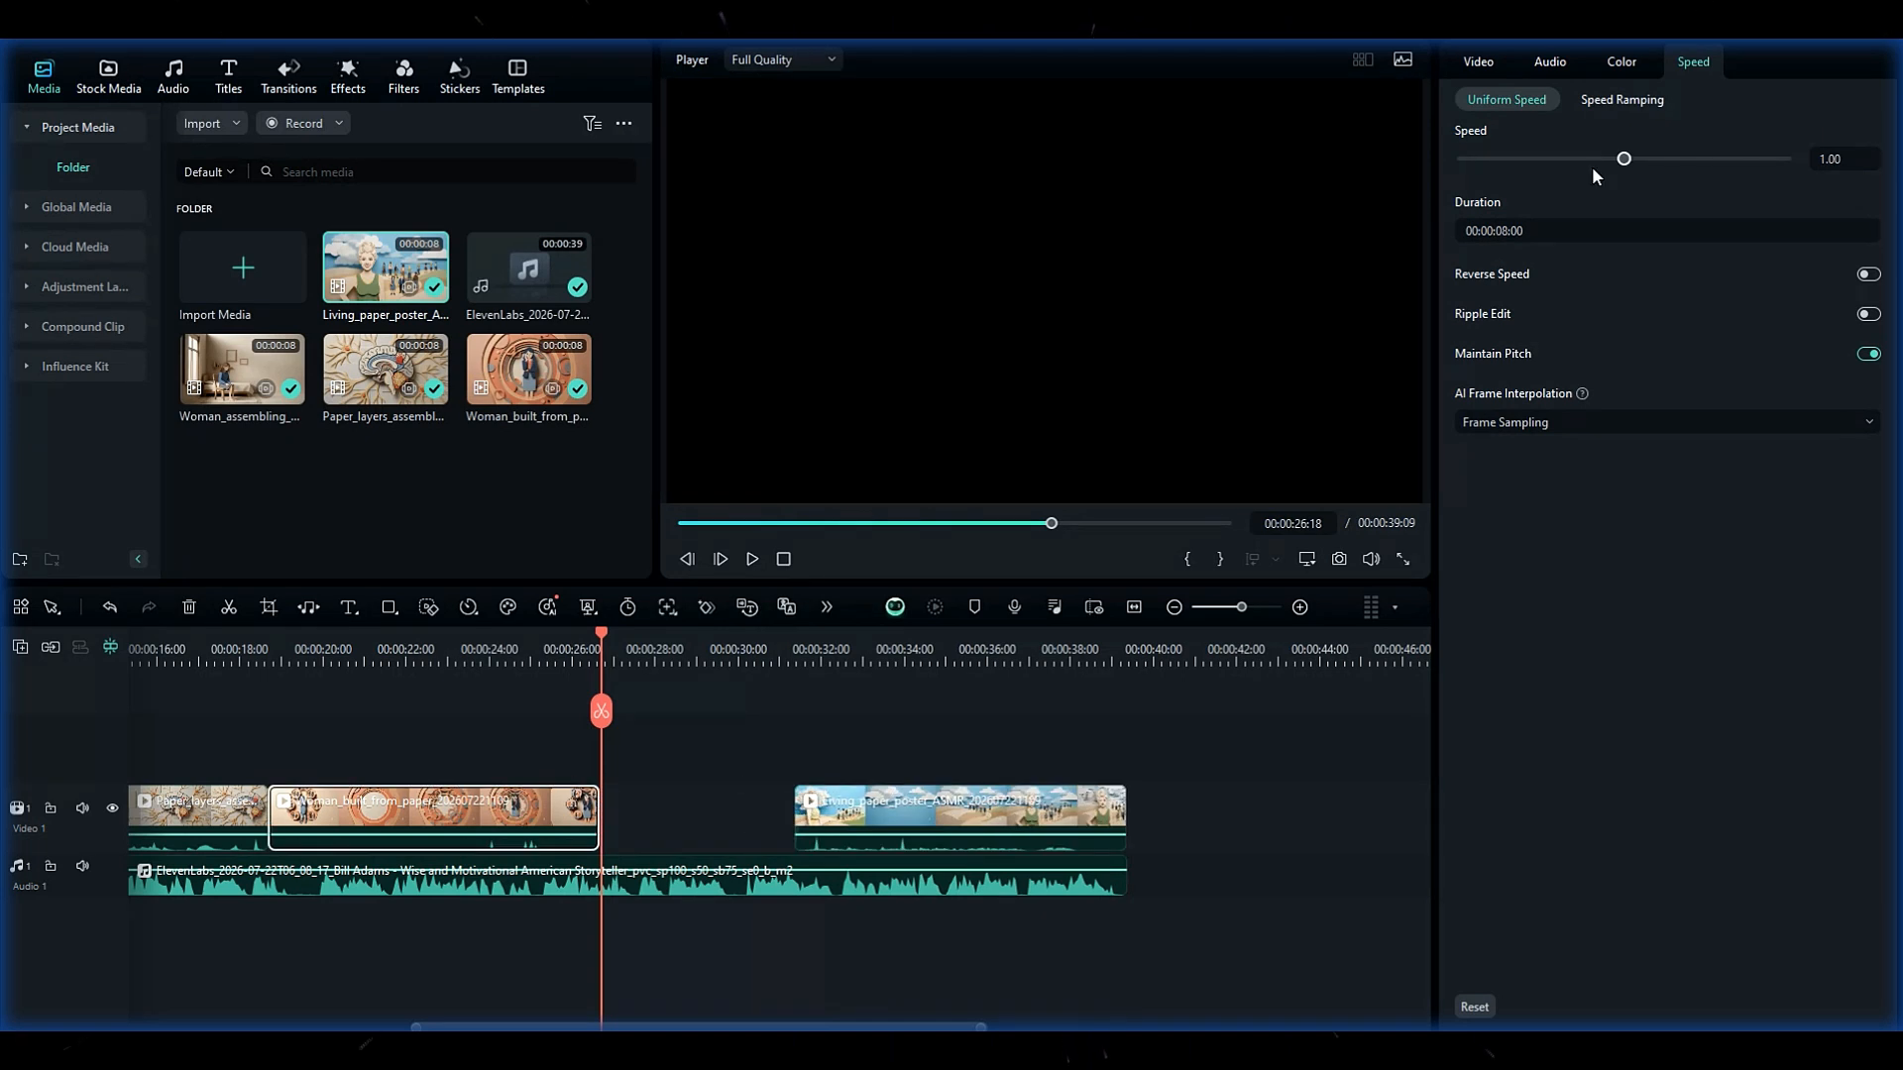
{"action": "left_click", "coordinate": [753, 559]}
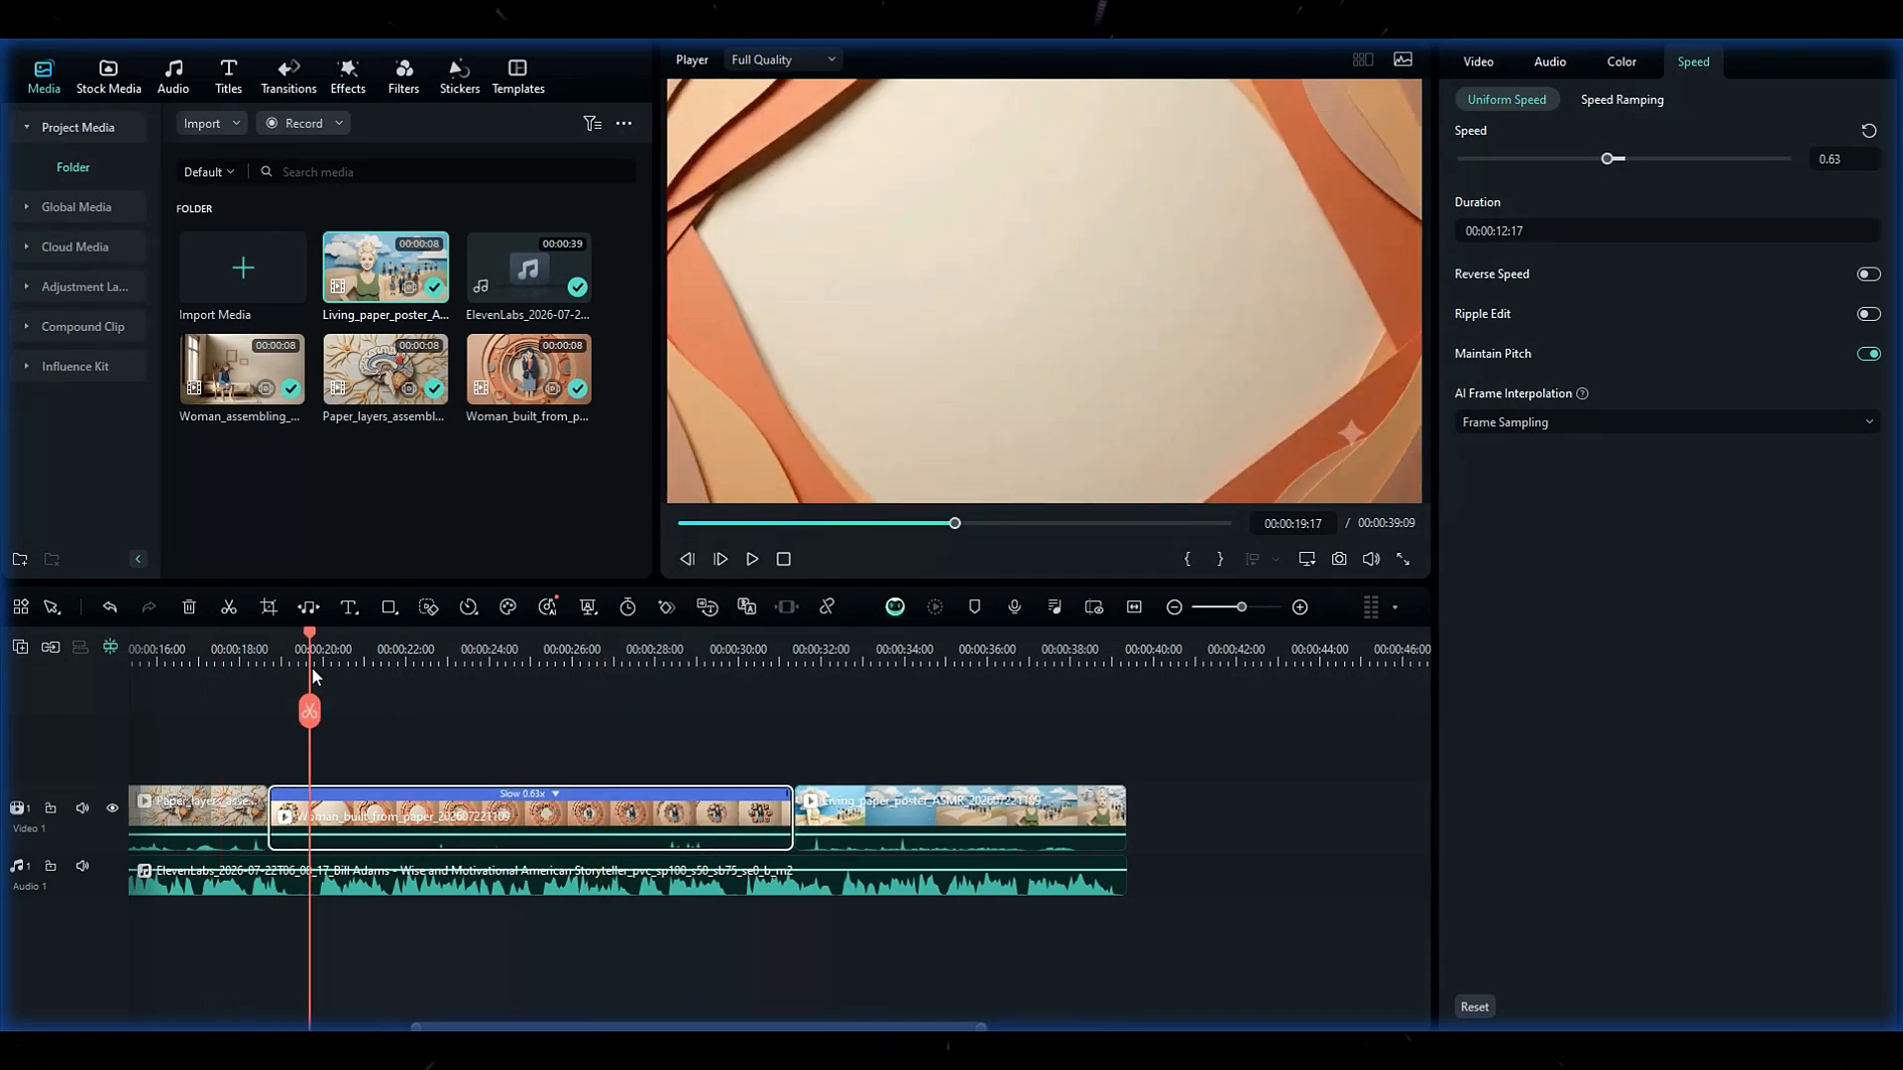
Step: Move the memory bubbles clip onto a second video track and slow the paper brain clip to 0.87x, lasting 00:00:09:06
{"action": "left_click", "coordinate": [266, 754]}
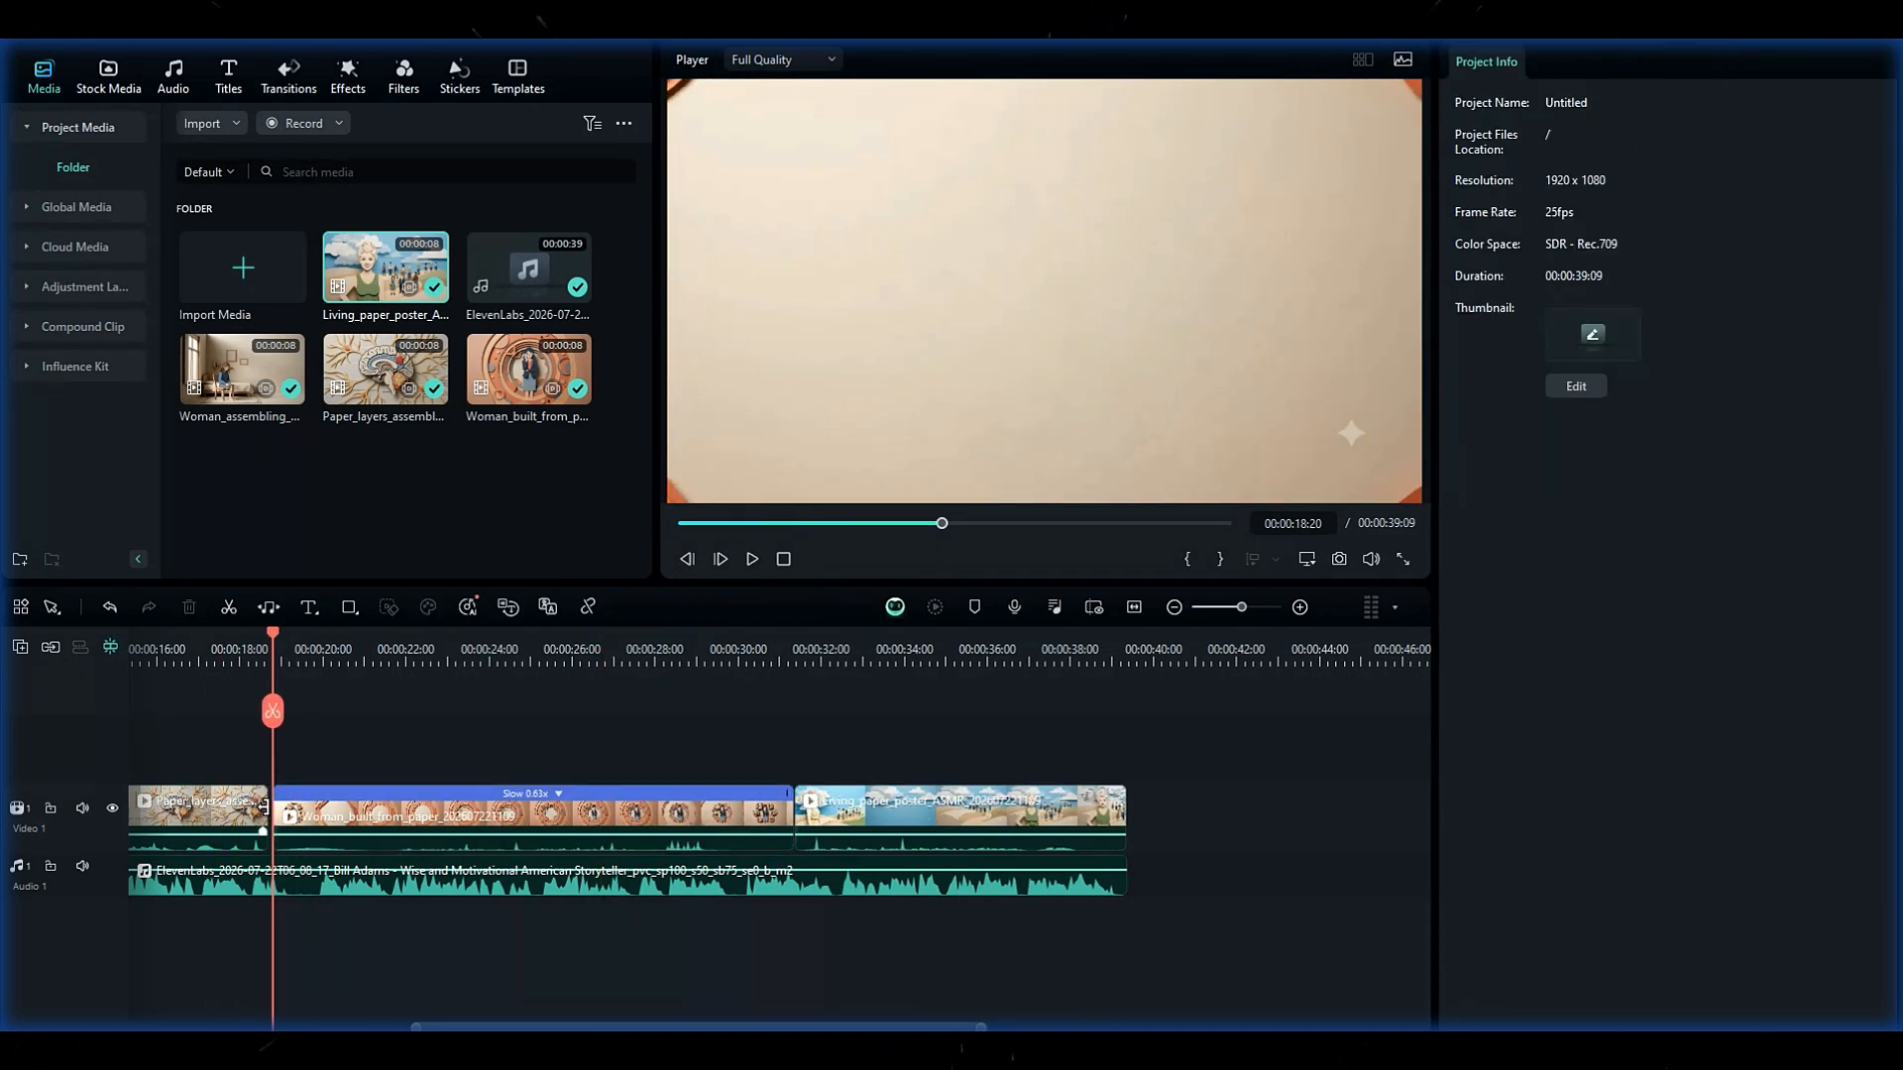
{"action": "left_click", "coordinate": [297, 814]}
{"action": "left_click_drag", "start_coordinate": [298, 815], "coordinate": [346, 768]}
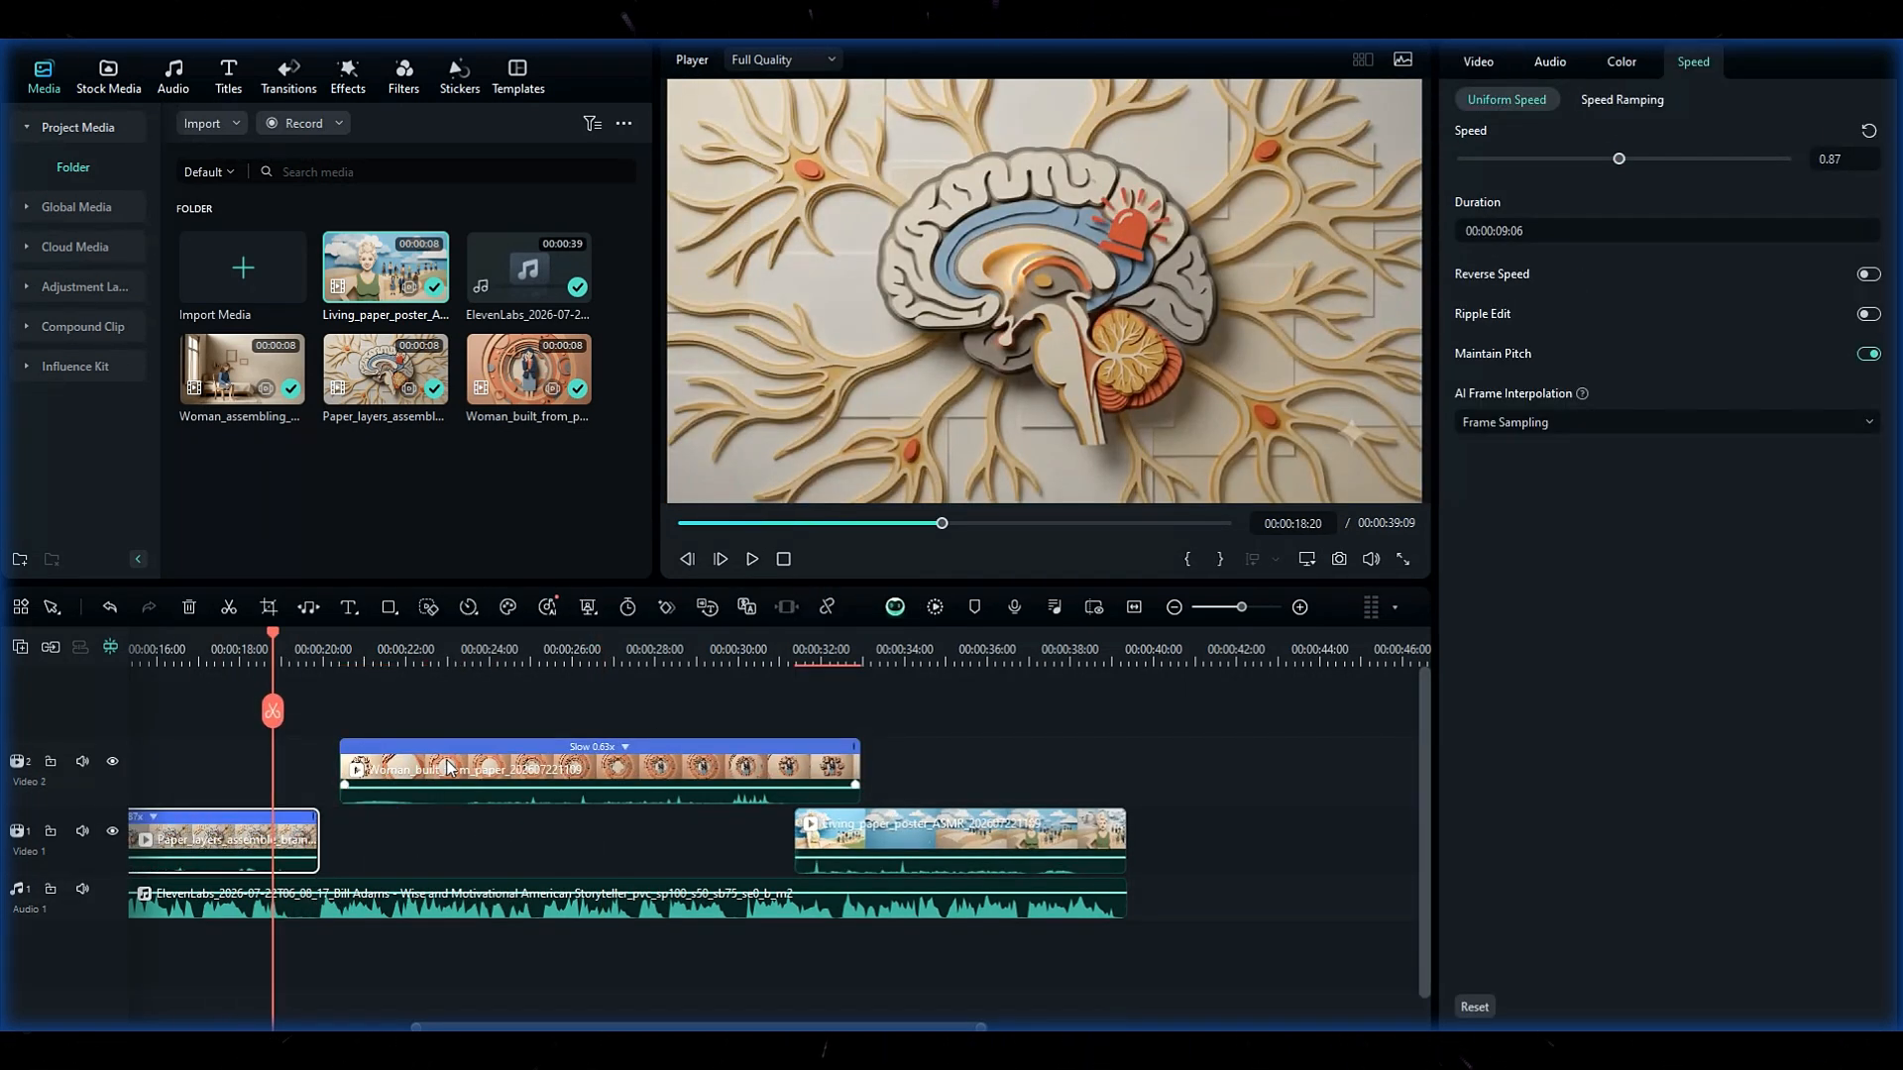
Step: Place the memory bubbles clip at normal speed directly after the brain clip on Video 1, and slow the final clip to 0.69x
{"action": "left_click", "coordinate": [753, 559]}
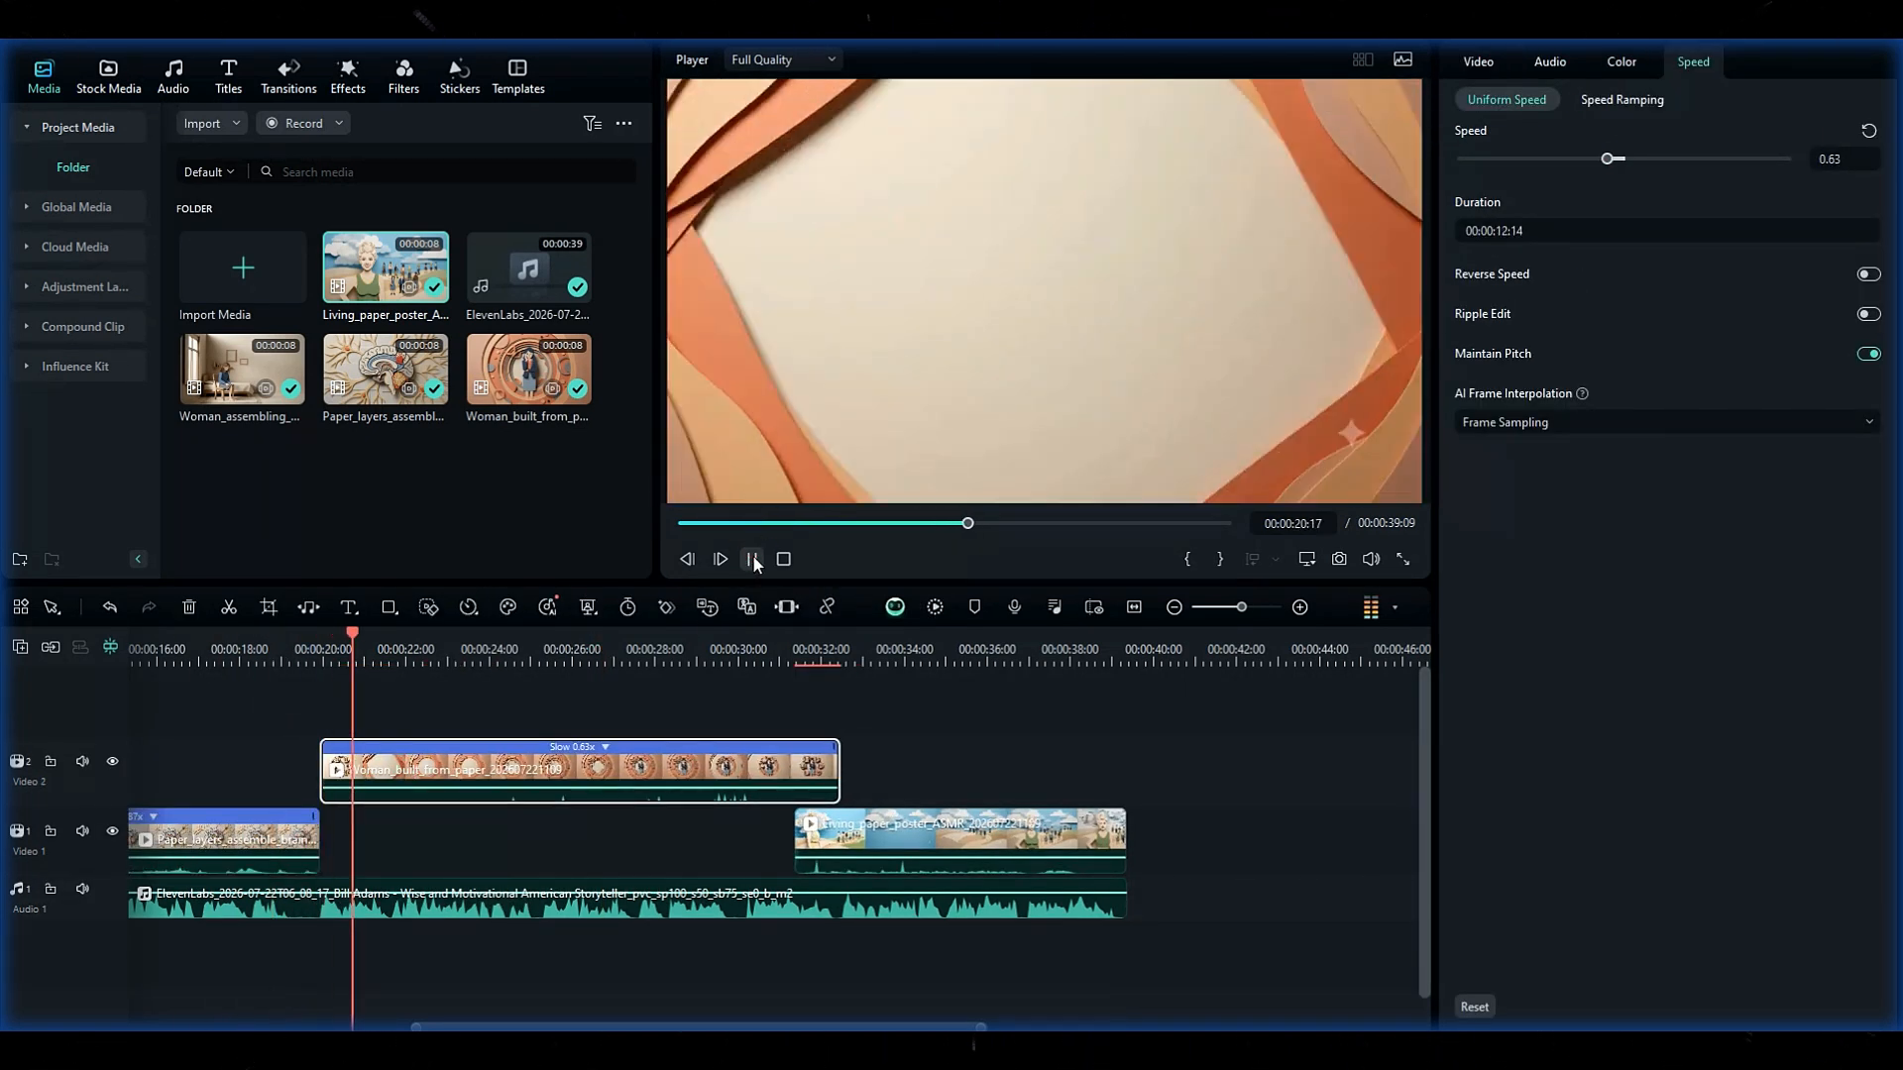
{"action": "left_click", "coordinate": [753, 559]}
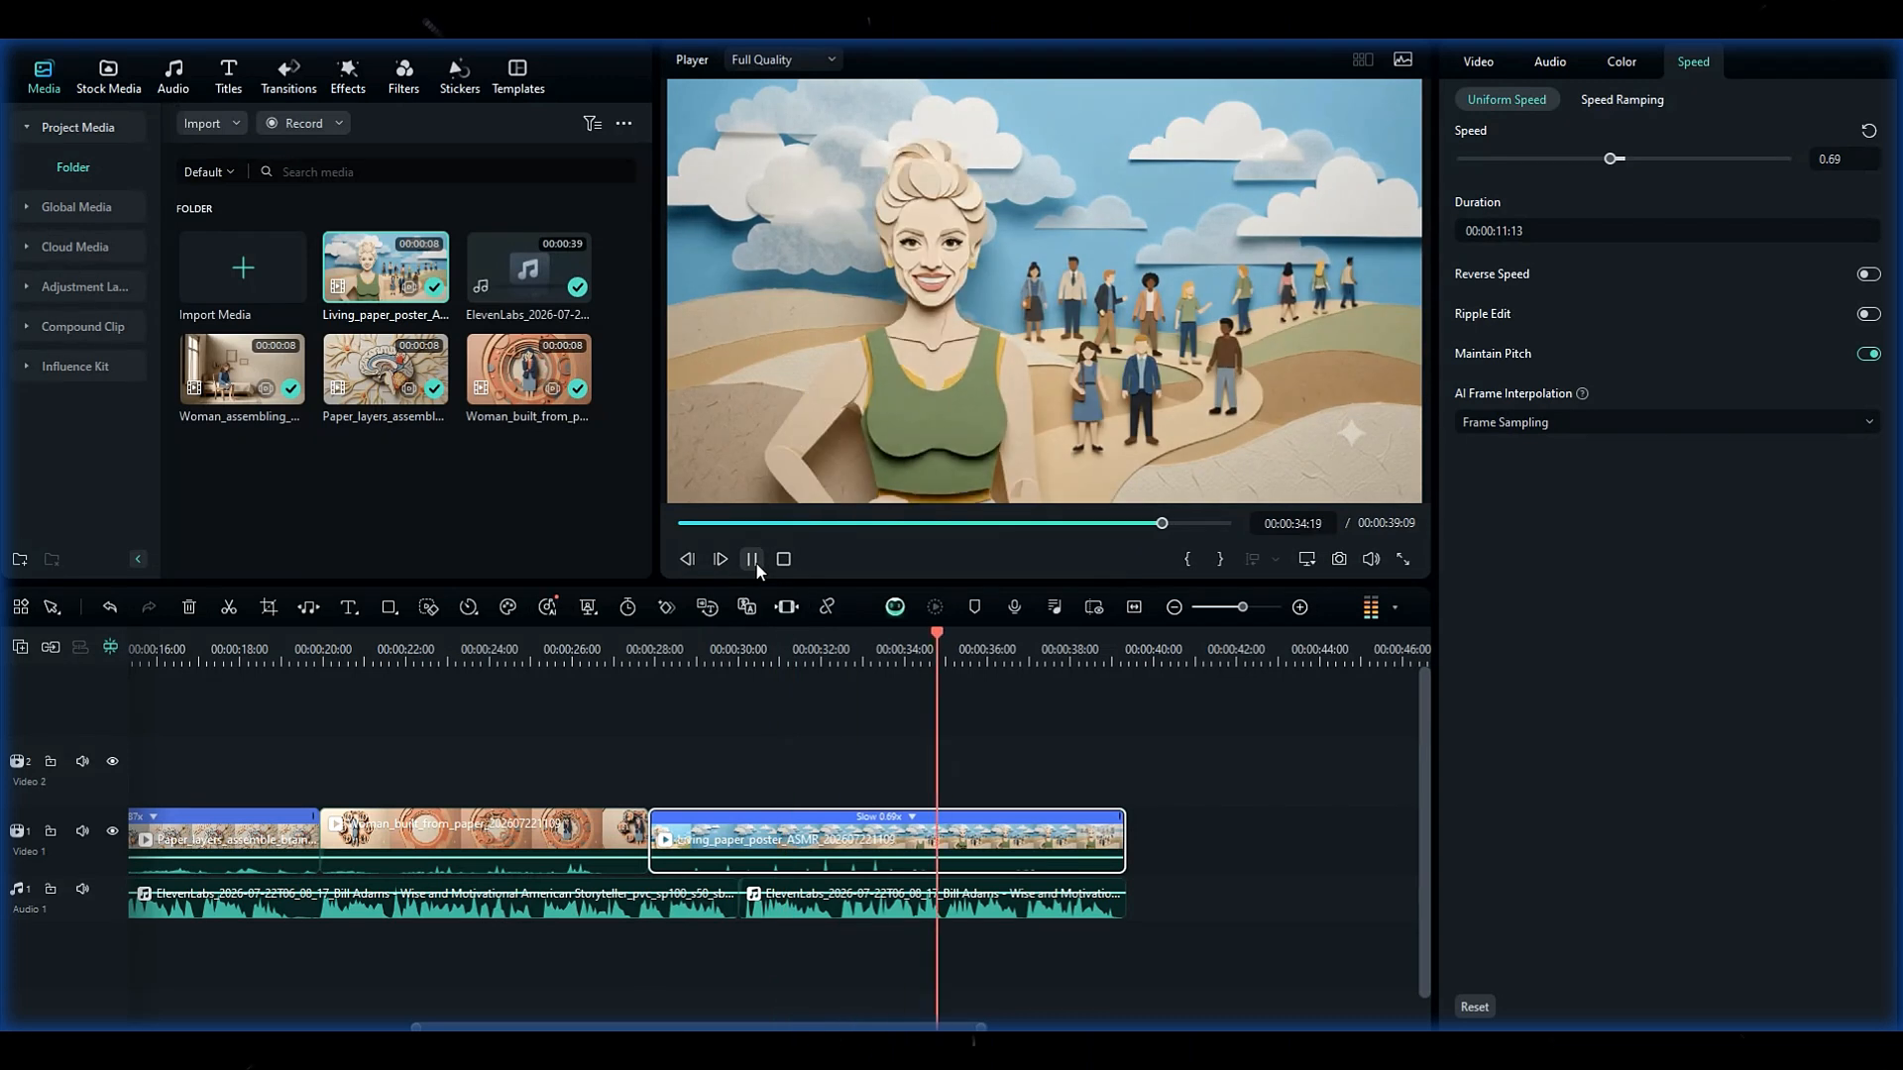
Step: Trim the first three frames off the bedroom clip and close the gap at the timeline's start
{"action": "key", "text": "Home"}
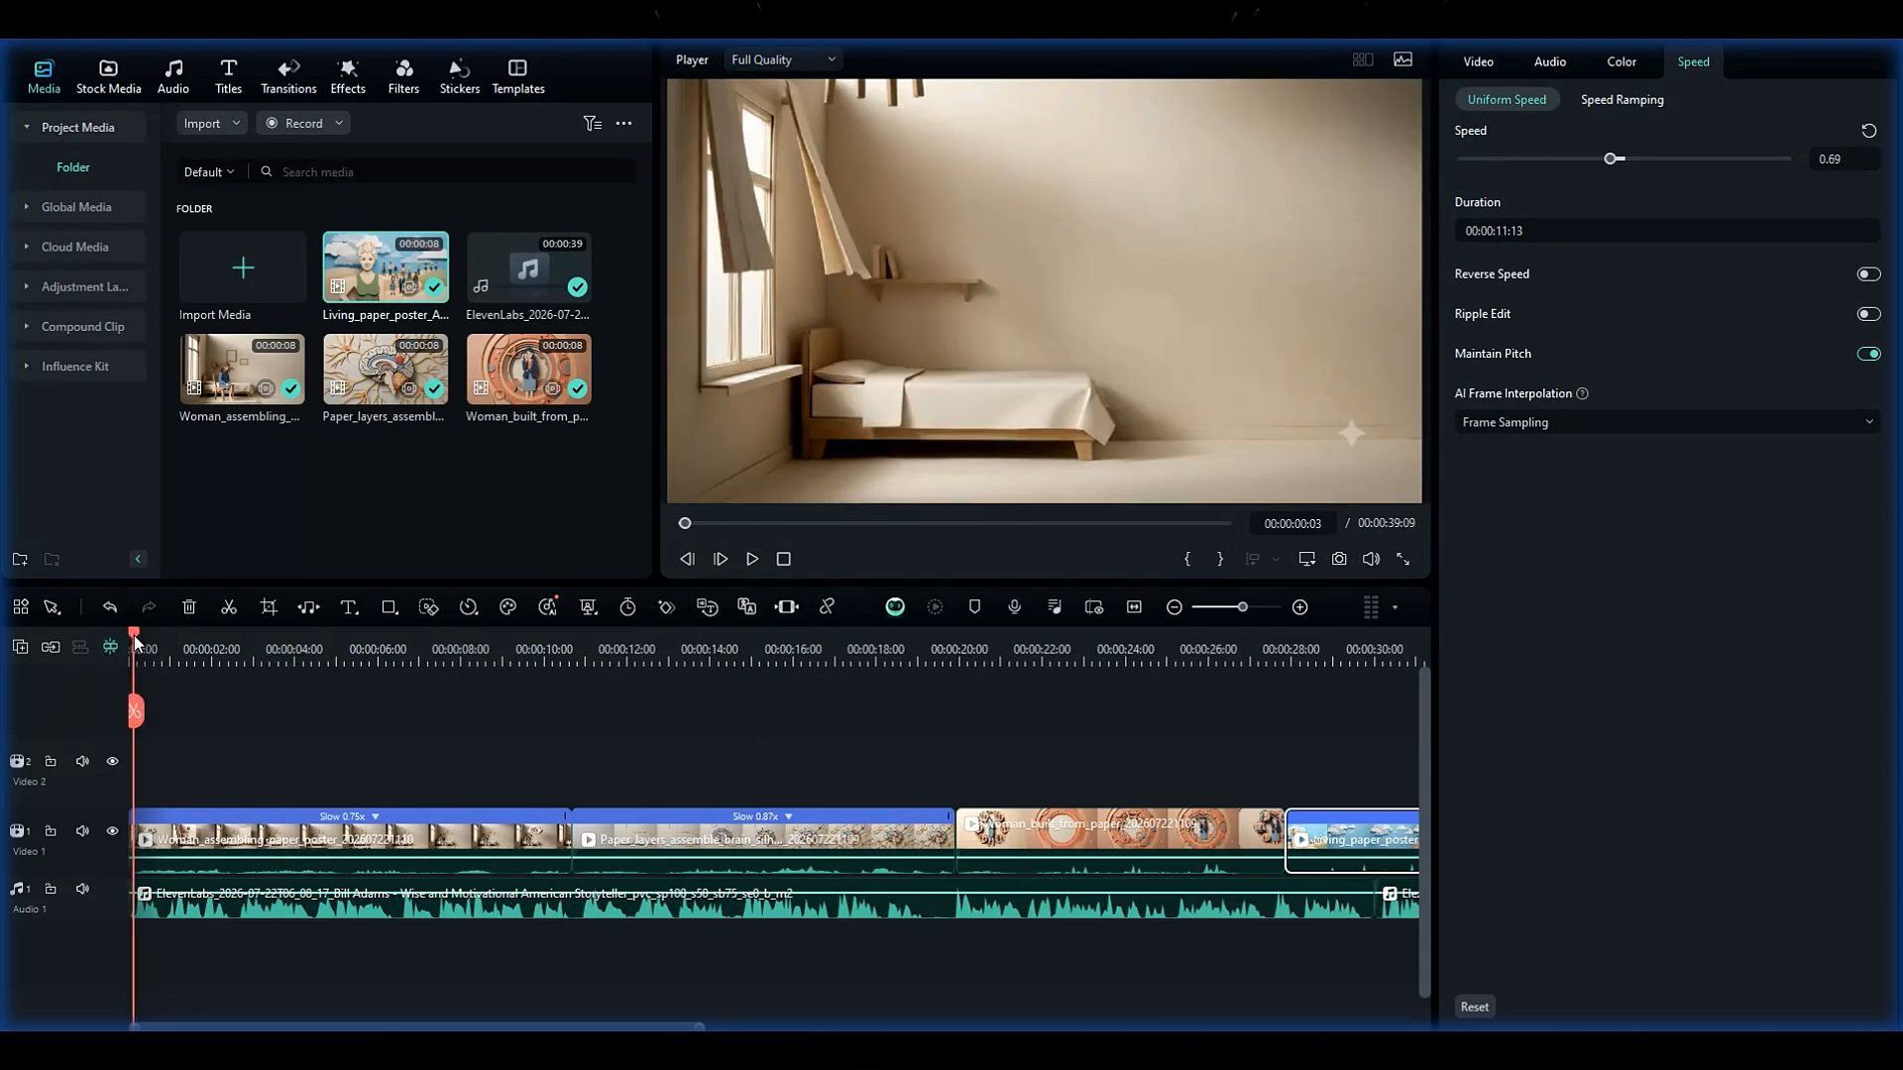
{"action": "left_click_drag", "start_coordinate": [130, 837], "coordinate": [134, 838]}
{"action": "left_click", "coordinate": [131, 838]}
{"action": "key", "text": "Delete"}
Step: Play the cut between the bedroom clip and the paper brain clip to check its timing
{"action": "left_click", "coordinate": [596, 741]}
{"action": "left_click", "coordinate": [554, 741]}
{"action": "key", "text": "space"}
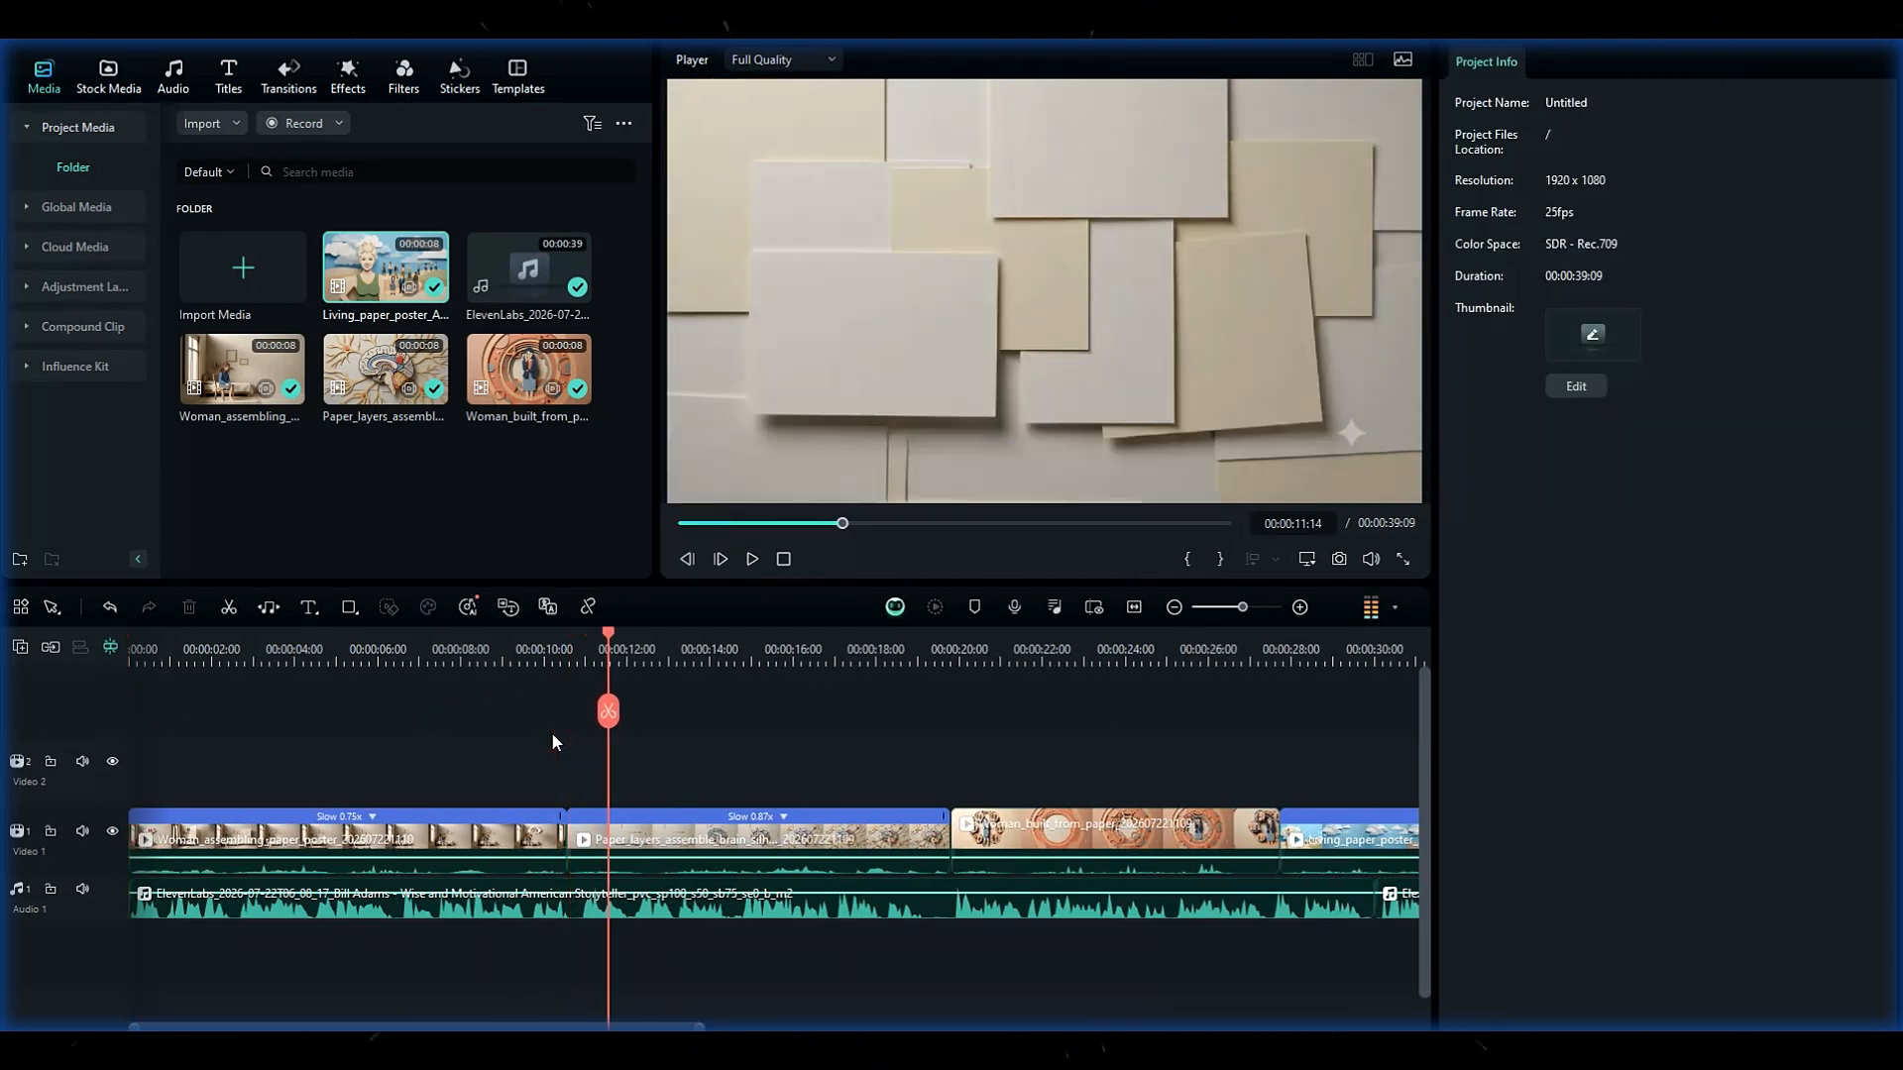